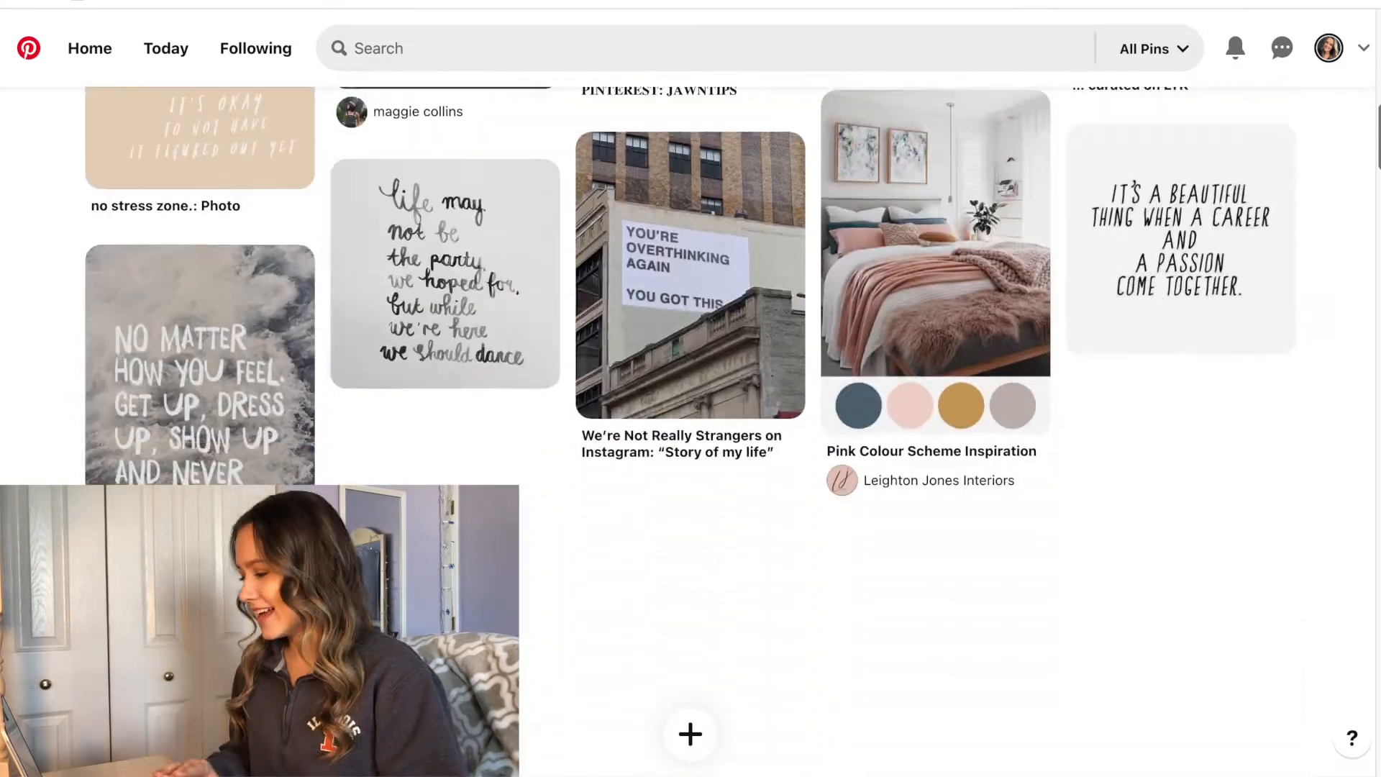
Look through the pins saved on the vision board, from the quotes down to the travel and career images
{"action": "scroll", "coordinate": [690, 431], "scroll_direction": "down", "scroll_amount": 6}
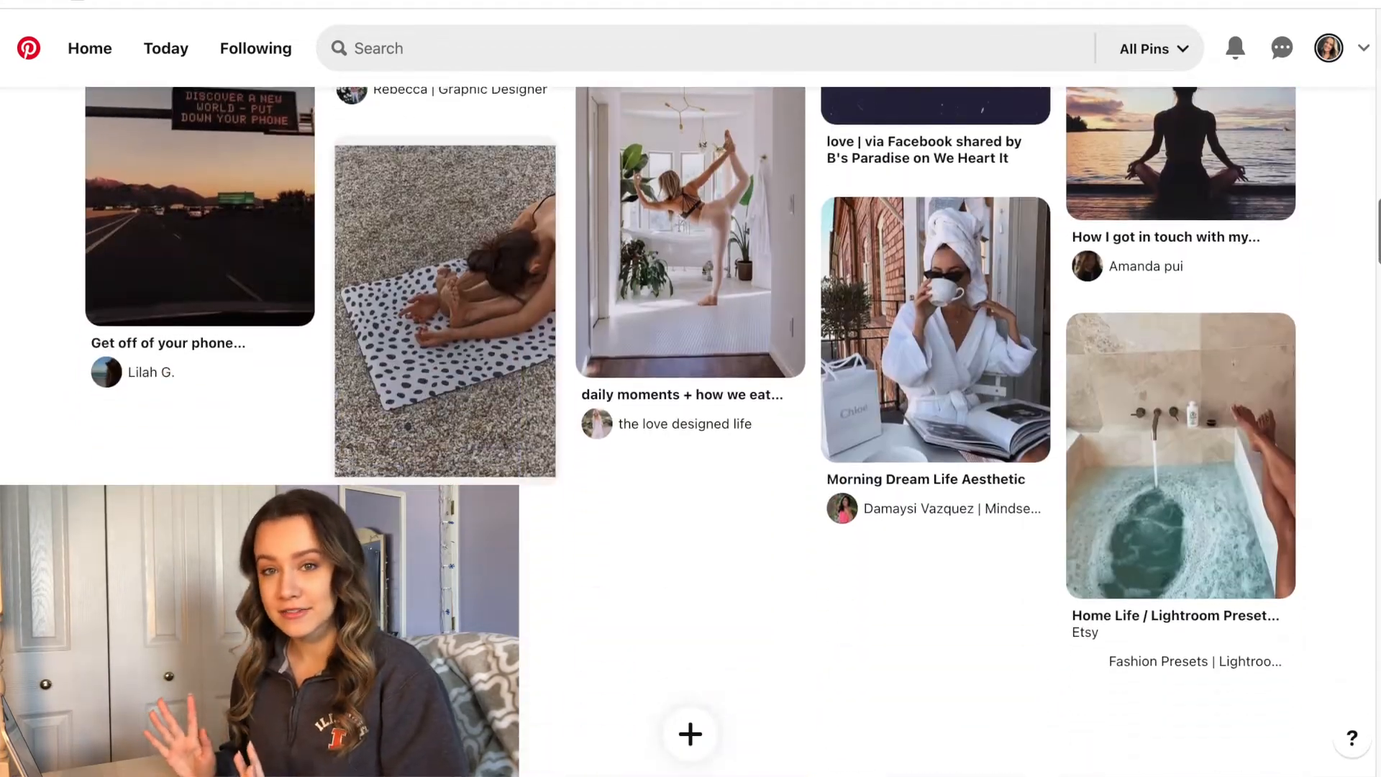
{"action": "scroll", "coordinate": [690, 431], "scroll_direction": "down", "scroll_amount": 9}
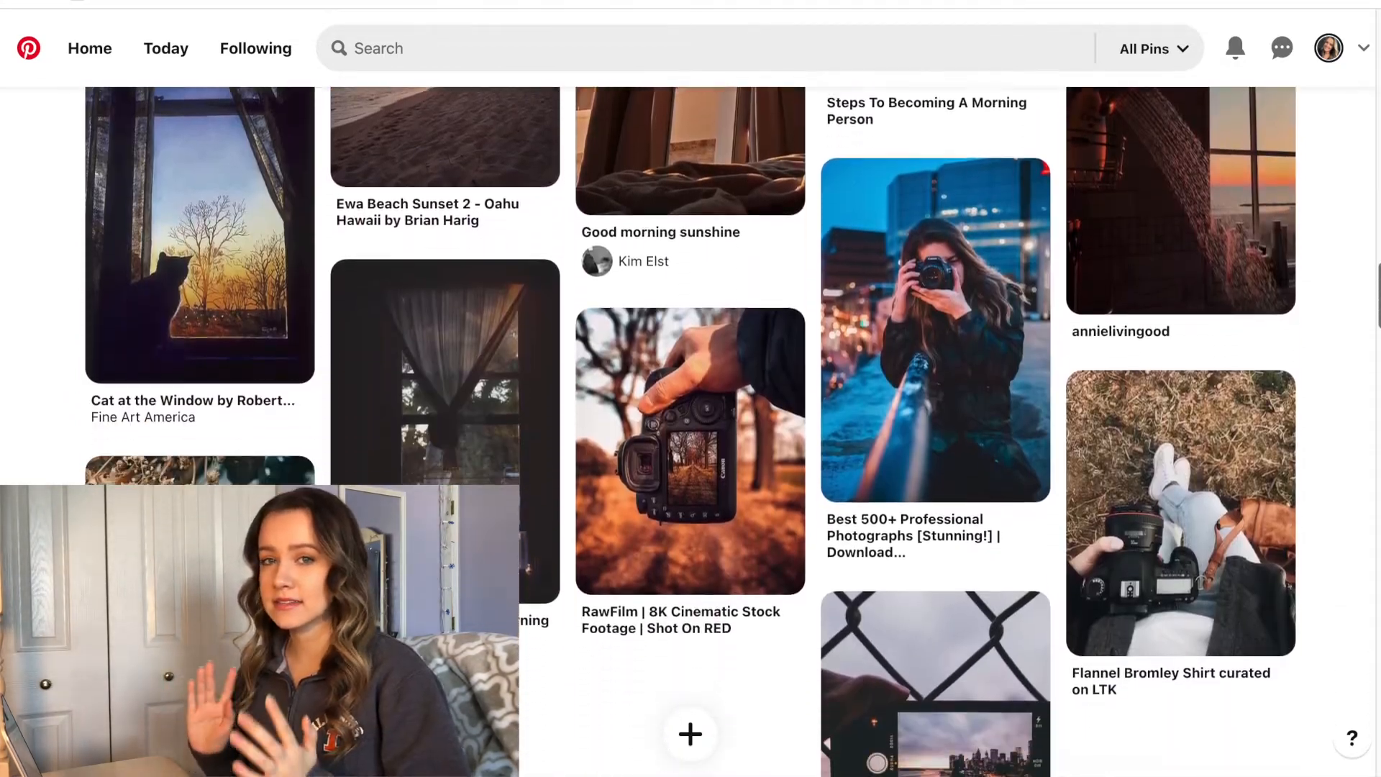
{"action": "scroll", "coordinate": [691, 431], "scroll_direction": "down", "scroll_amount": 6}
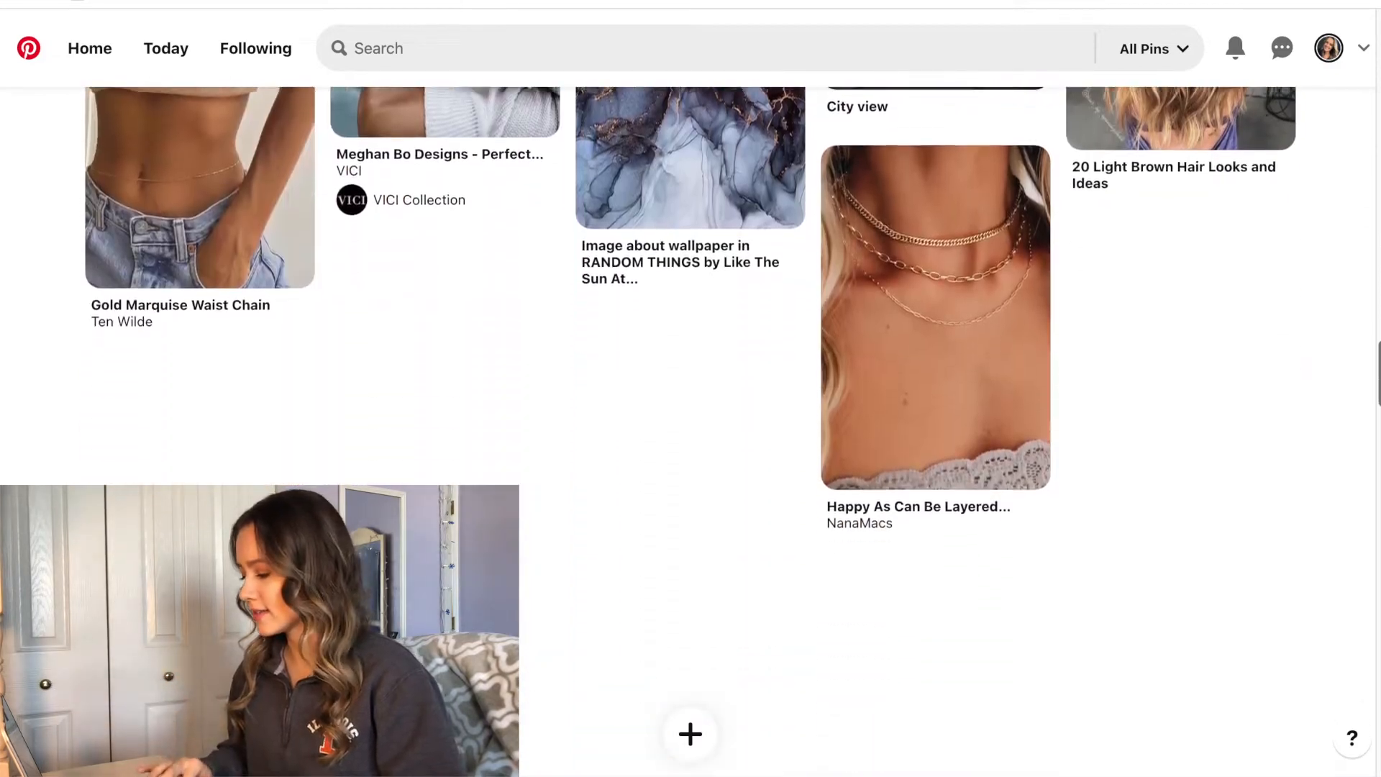
{"action": "scroll", "coordinate": [690, 432], "scroll_direction": "down", "scroll_amount": 5}
{"action": "scroll", "coordinate": [691, 432], "scroll_direction": "down", "scroll_amount": 12}
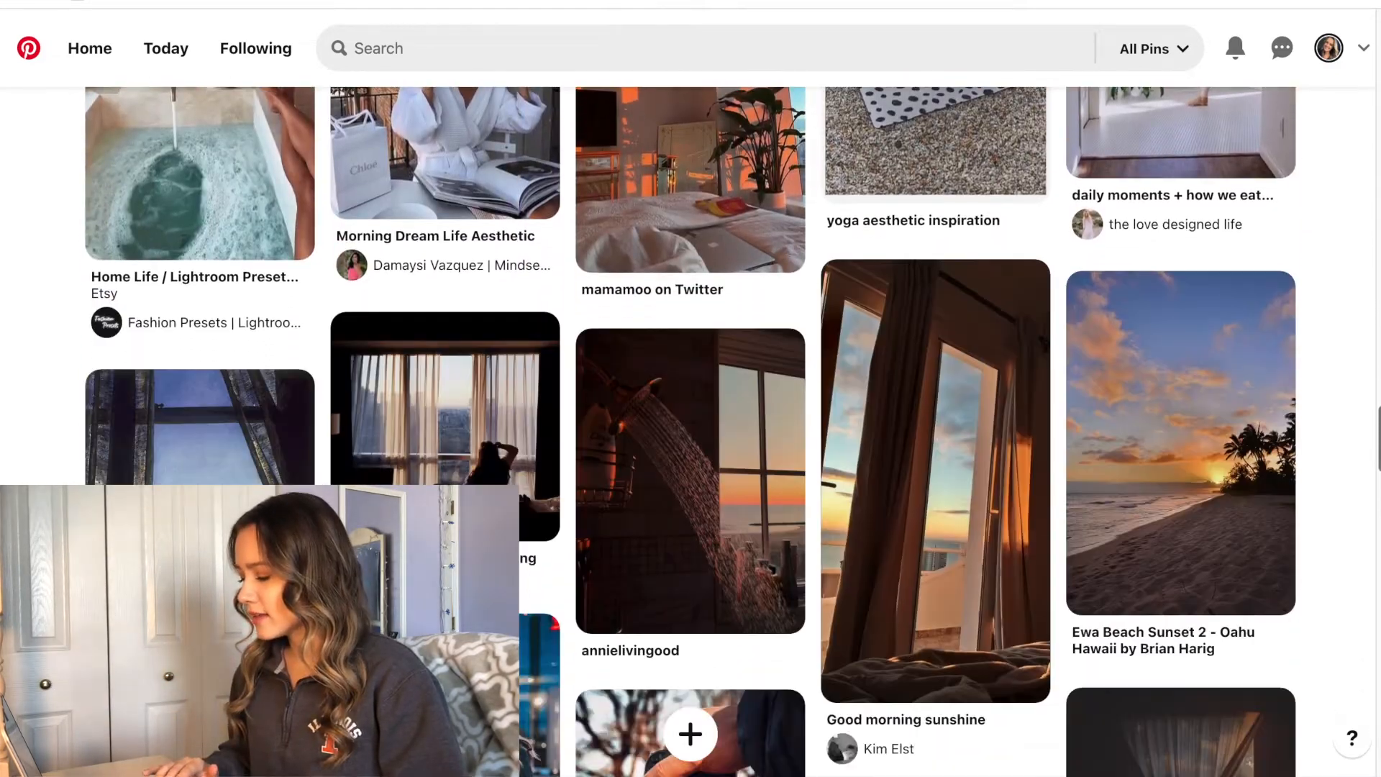
{"action": "scroll", "coordinate": [690, 431], "scroll_direction": "down", "scroll_amount": 10}
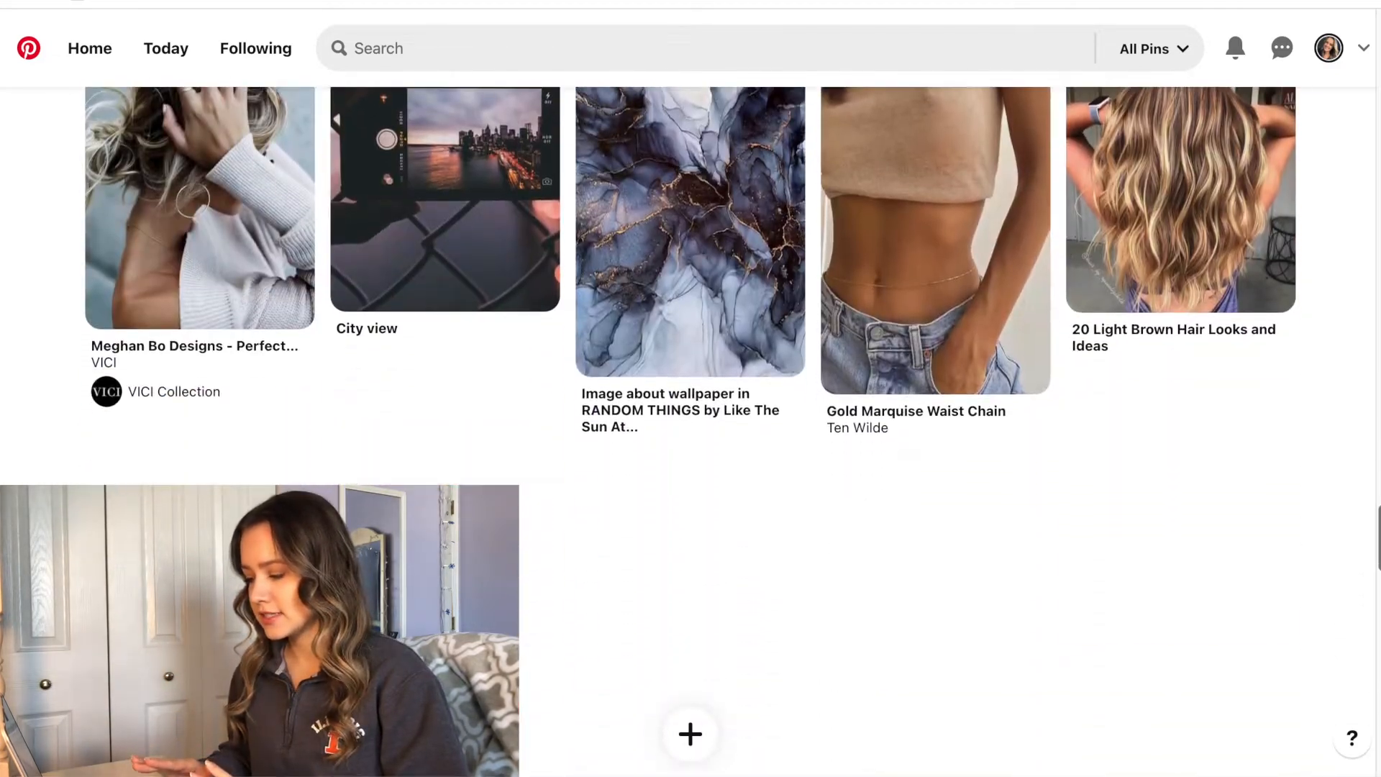
{"action": "scroll", "coordinate": [691, 432], "scroll_direction": "down", "scroll_amount": 14}
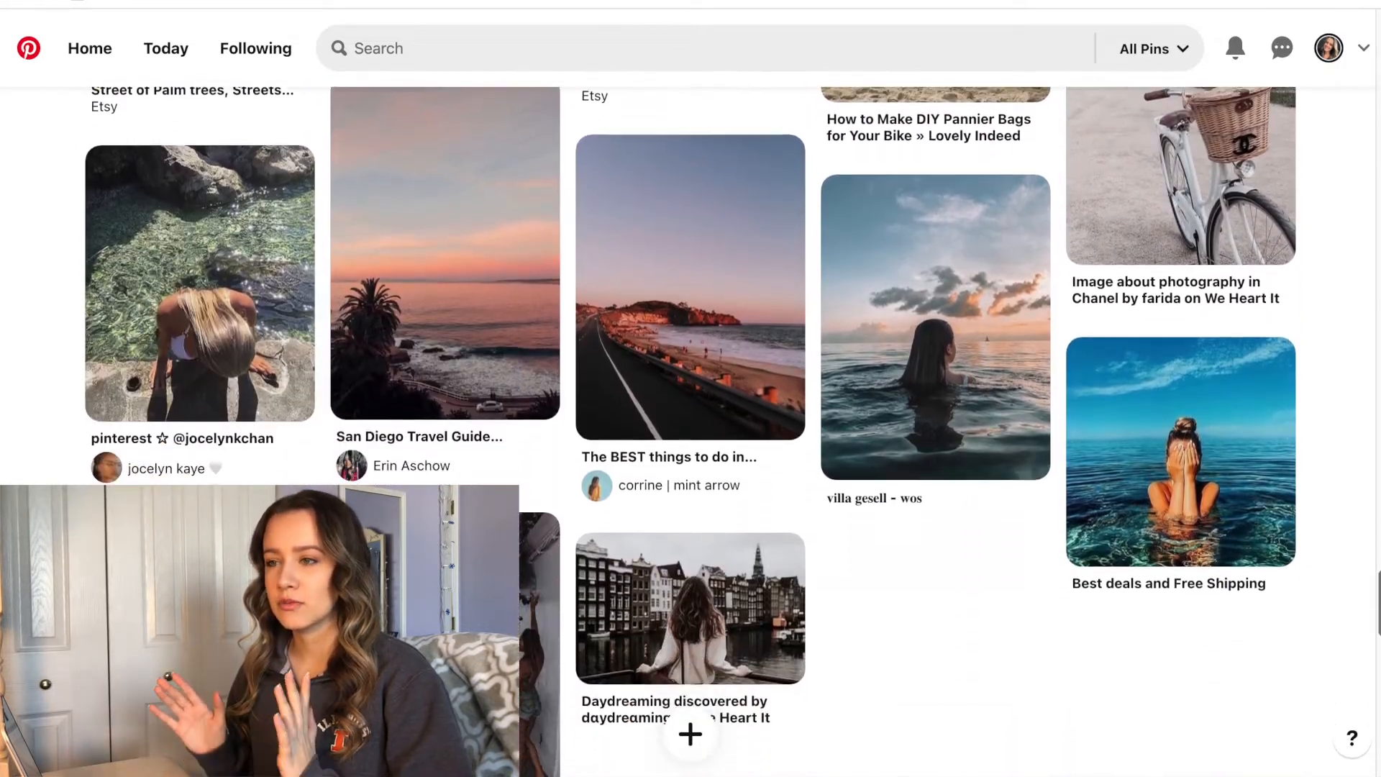
{"action": "scroll", "coordinate": [691, 431], "scroll_direction": "down", "scroll_amount": 6}
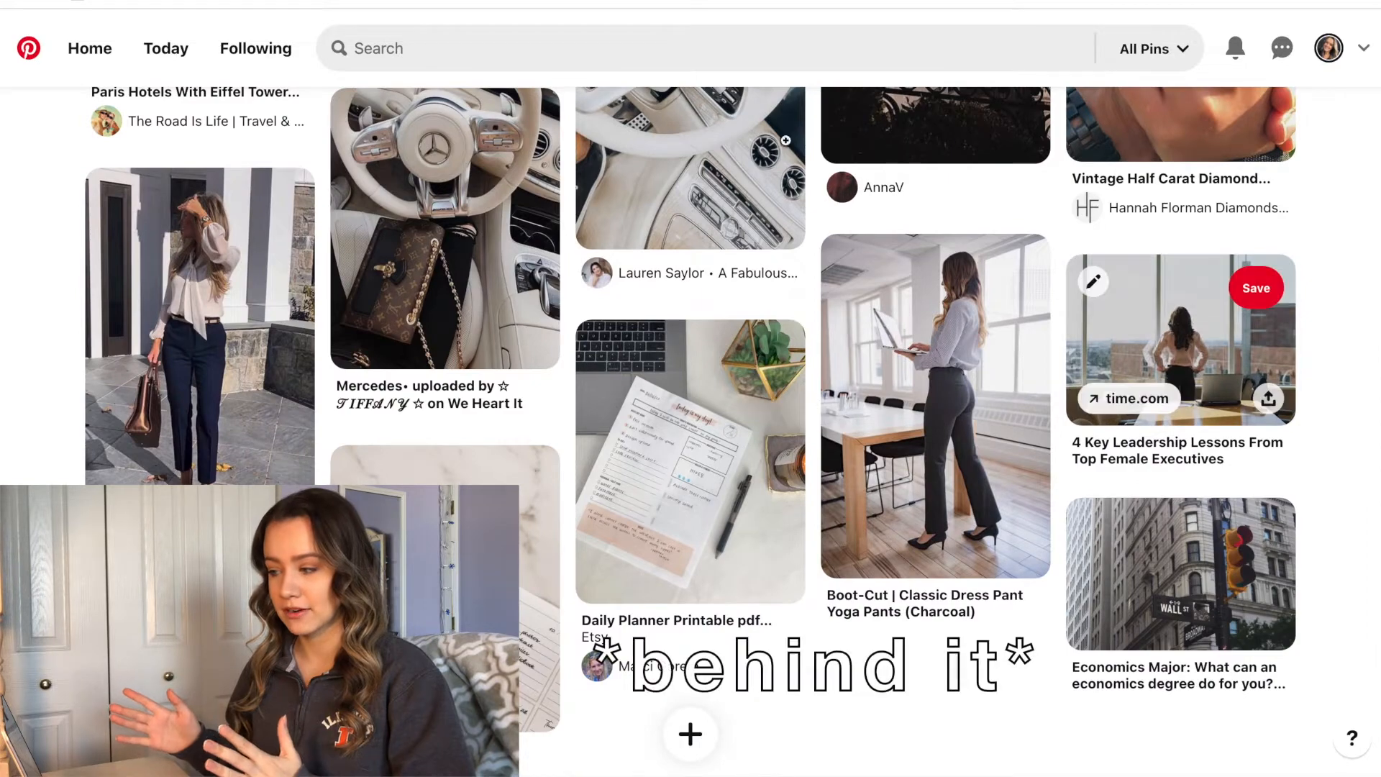
Search Pinterest for "beach aesthetic"
{"action": "left_click", "coordinate": [630, 38]}
{"action": "type", "text": "becah"}
{"action": "key", "text": "BackSpace"}
{"action": "key", "text": "BackSpace"}
{"action": "key", "text": "BackSpace"}
{"action": "key", "text": "BackSpace"}
{"action": "key", "text": "BackSpace"}
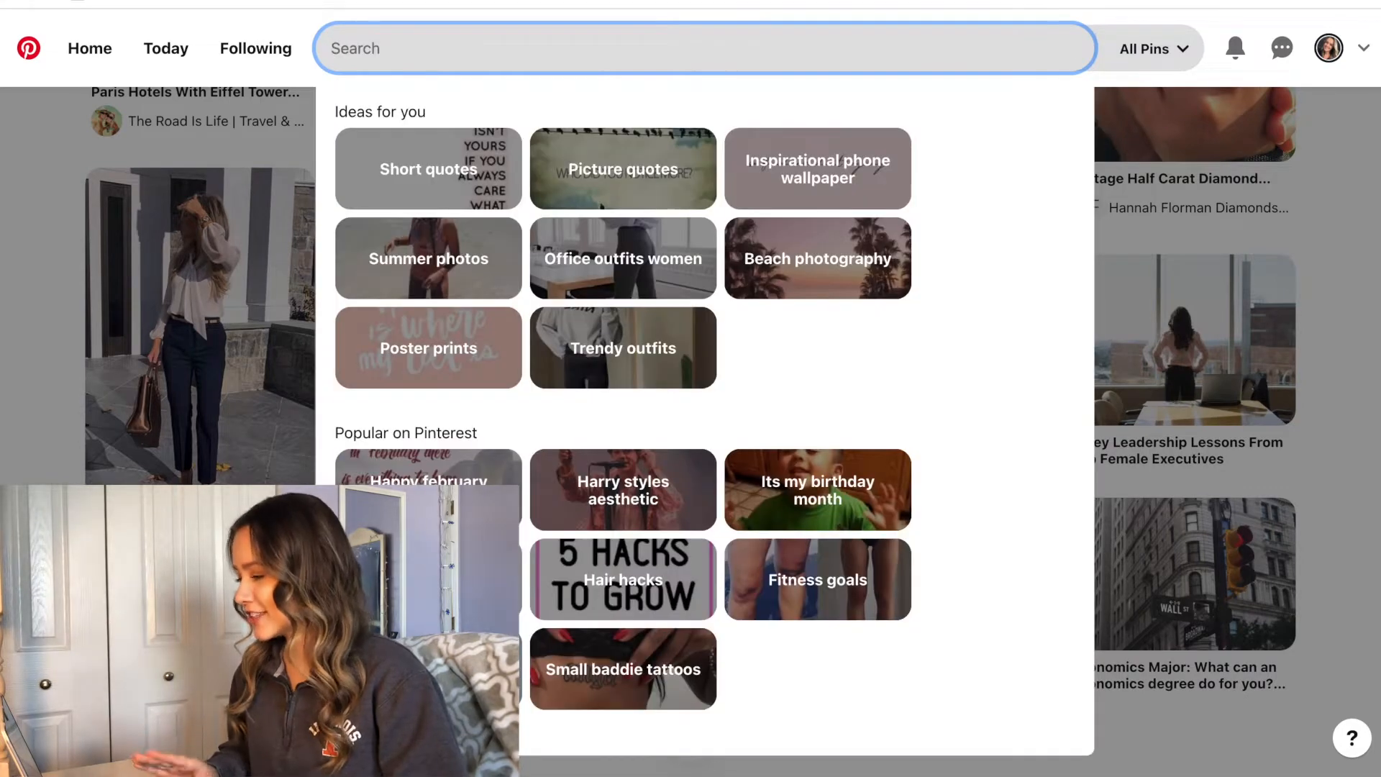
{"action": "type", "text": "beach aes"}
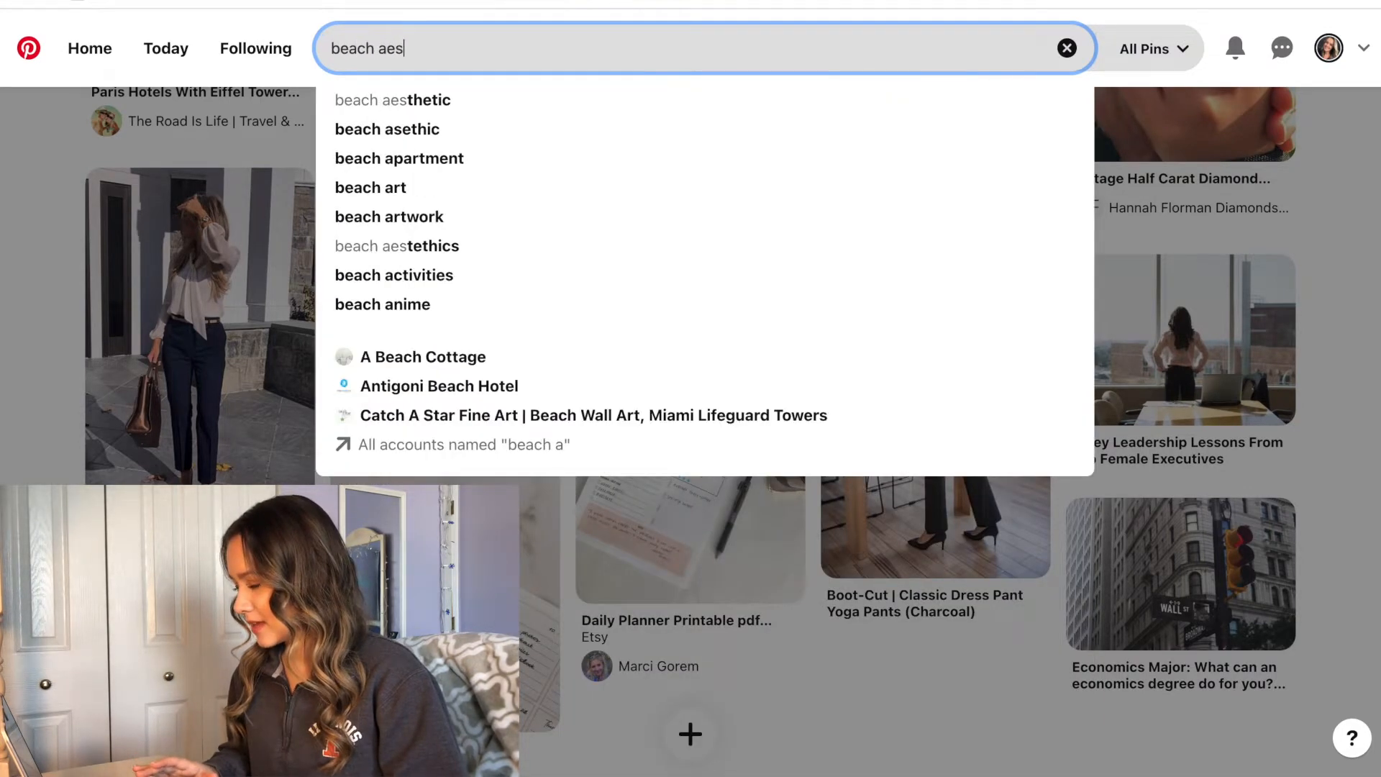
{"action": "left_click", "coordinate": [423, 100]}
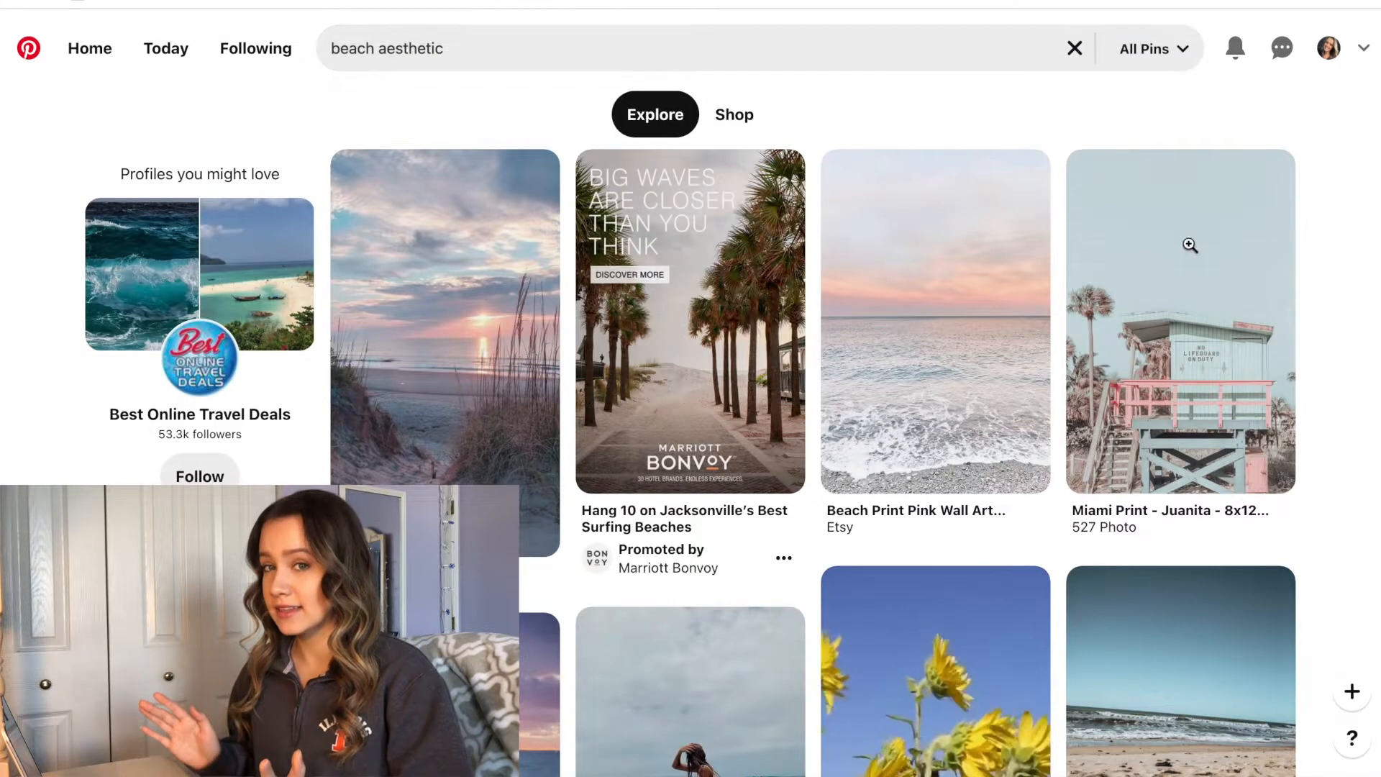
Find the pin of stairs leading down to the ocean in the beach results and save it to Vision board
{"action": "scroll", "coordinate": [1361, 355], "scroll_direction": "down", "scroll_amount": 6}
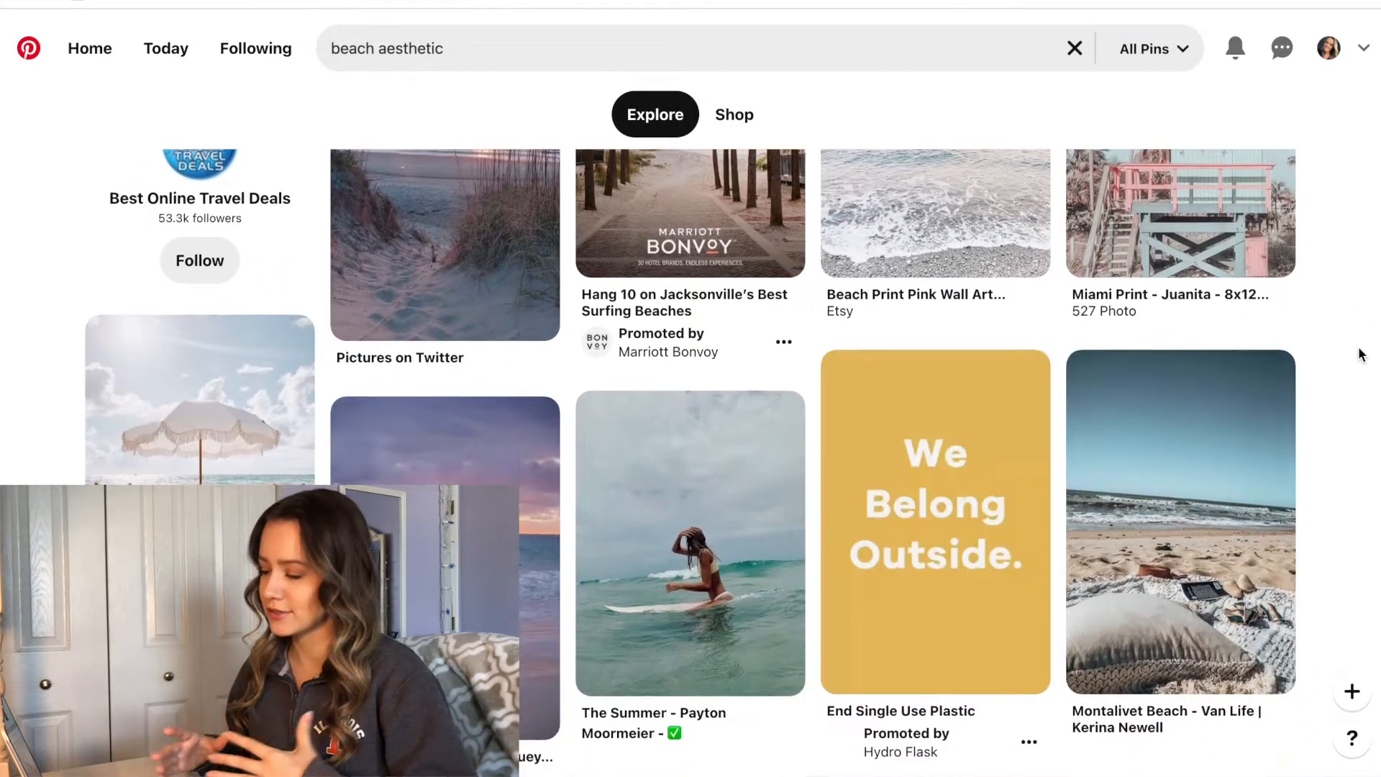
{"action": "scroll", "coordinate": [1361, 354], "scroll_direction": "down", "scroll_amount": 5}
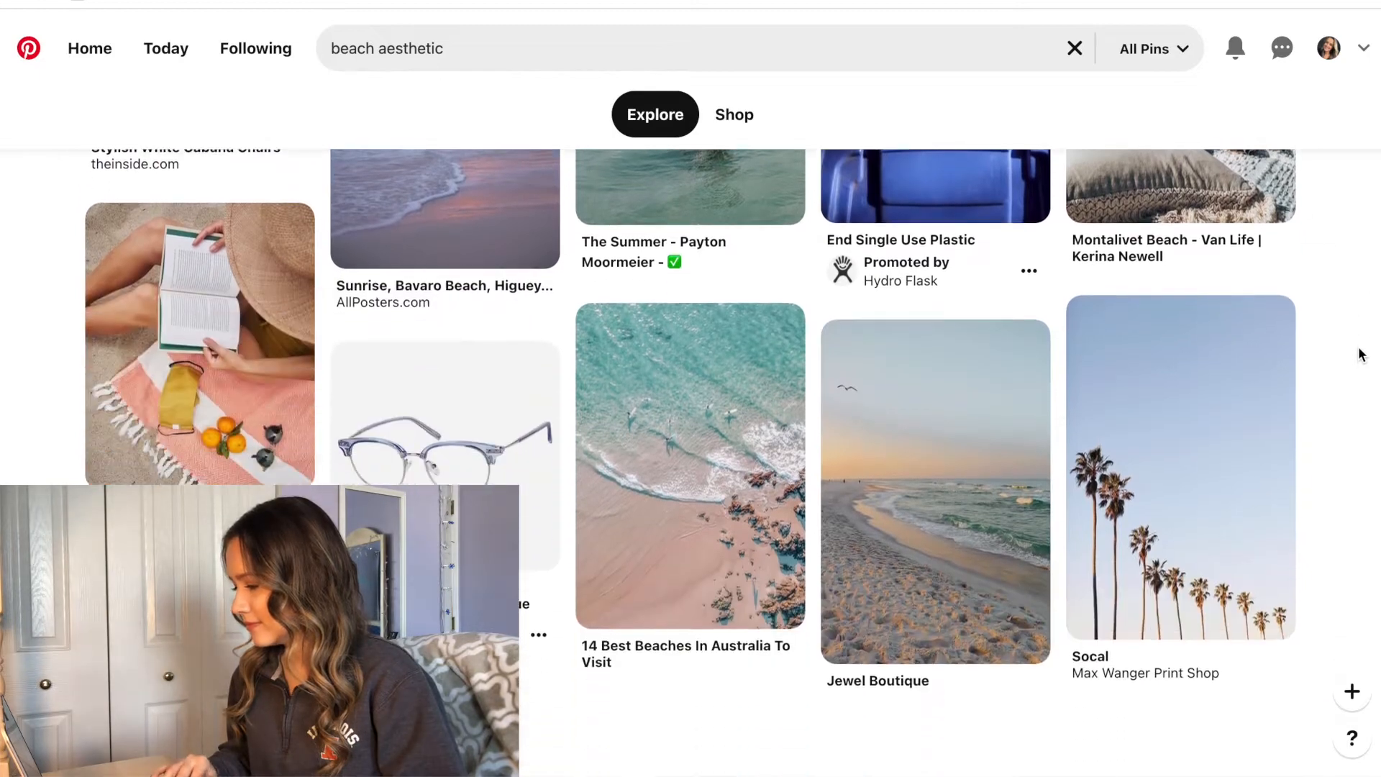
{"action": "scroll", "coordinate": [1361, 354], "scroll_direction": "down", "scroll_amount": 7}
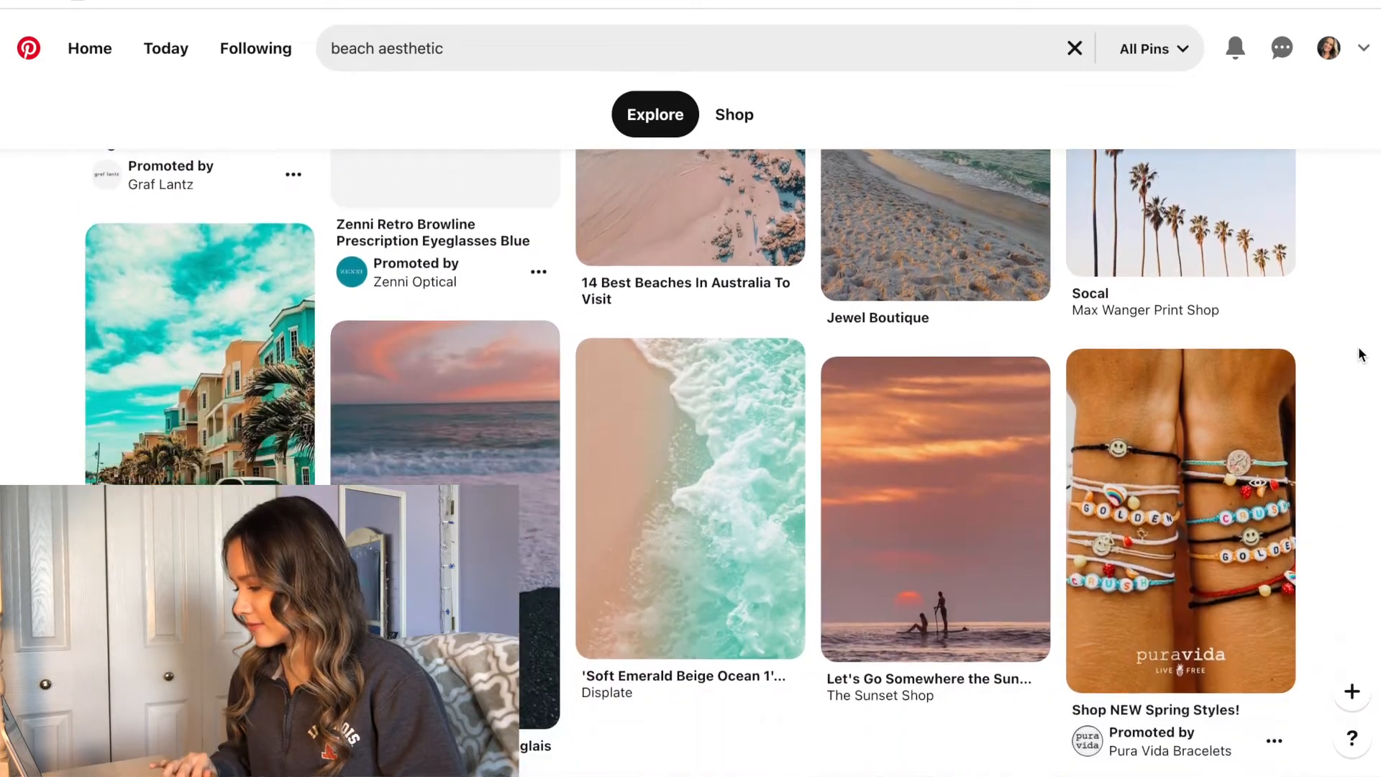
{"action": "scroll", "coordinate": [1361, 355], "scroll_direction": "down", "scroll_amount": 4}
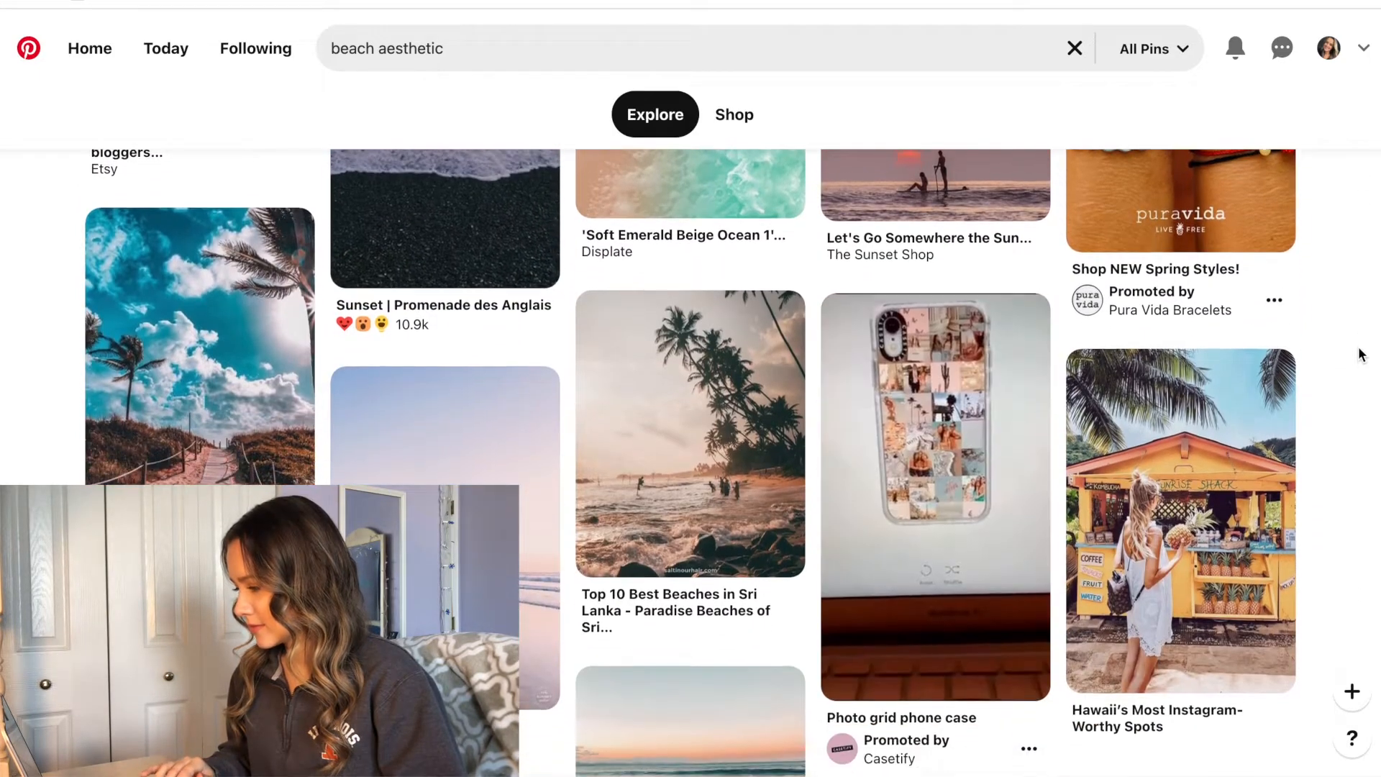
{"action": "scroll", "coordinate": [1361, 354], "scroll_direction": "down", "scroll_amount": 5}
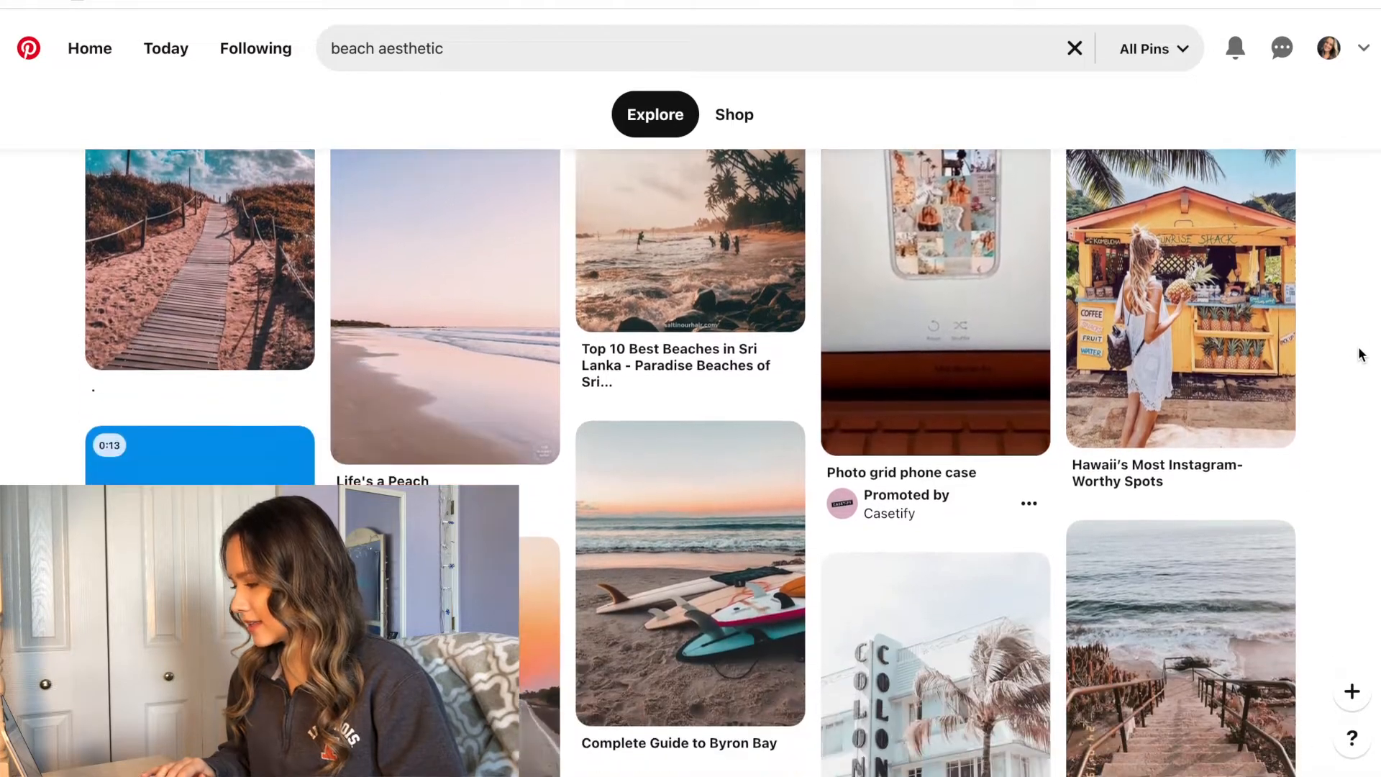
{"action": "scroll", "coordinate": [1361, 354], "scroll_direction": "down", "scroll_amount": 2}
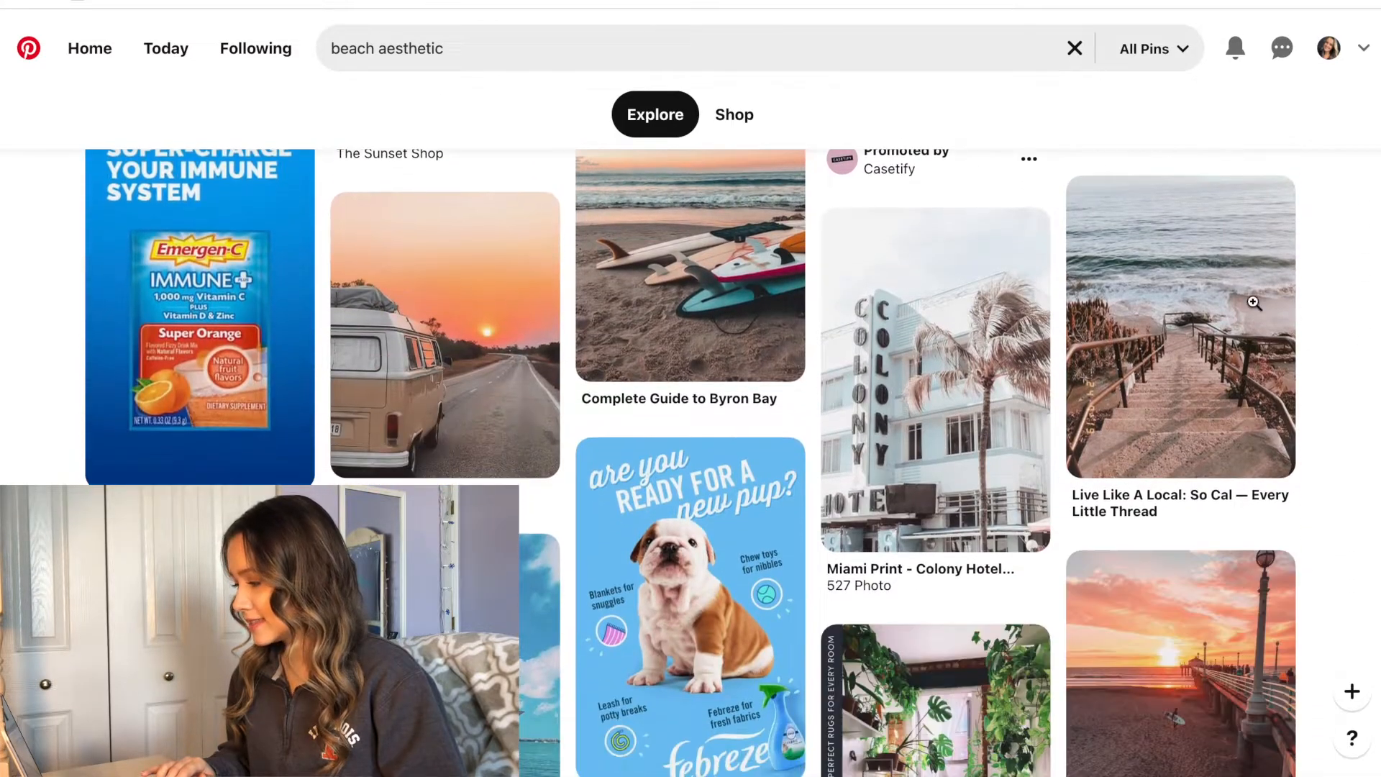
{"action": "mouse_move", "coordinate": [1215, 318]}
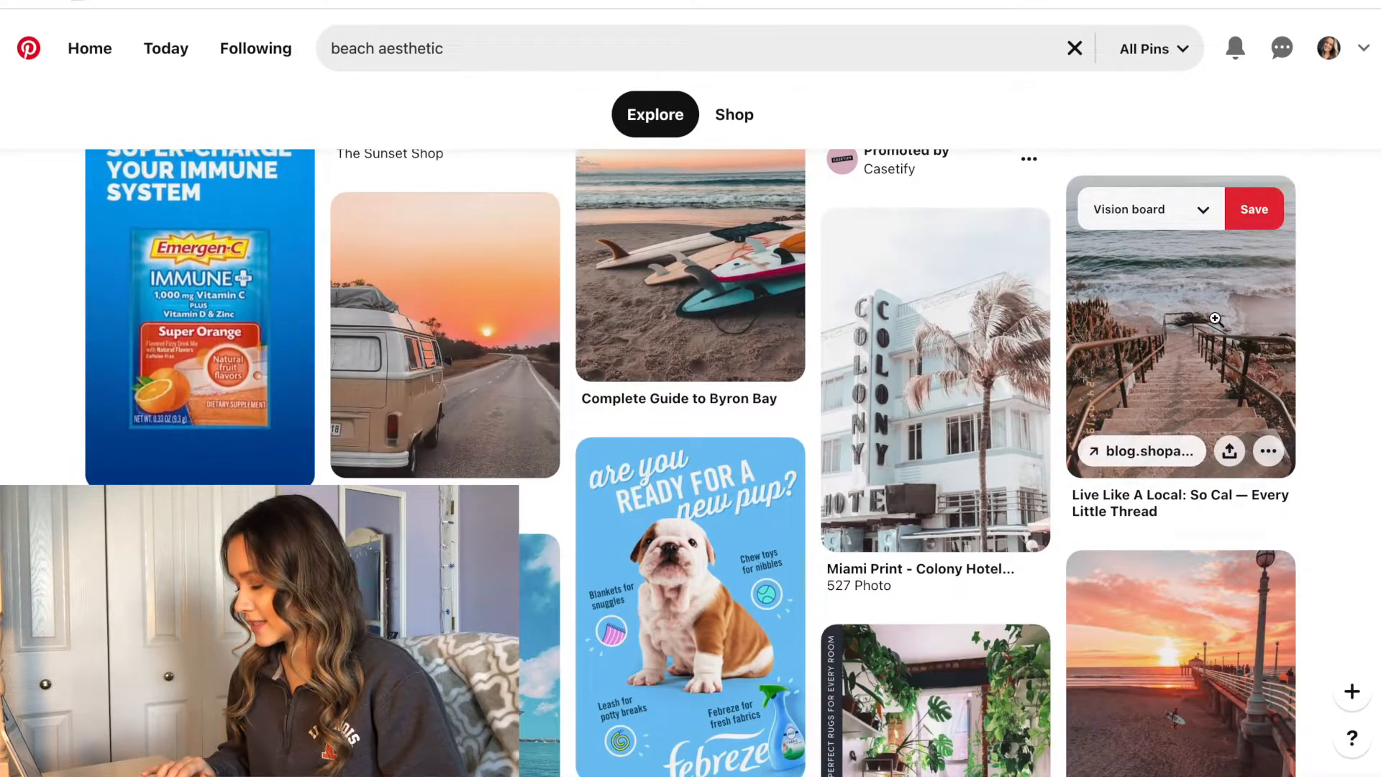
{"action": "left_click", "coordinate": [1254, 211]}
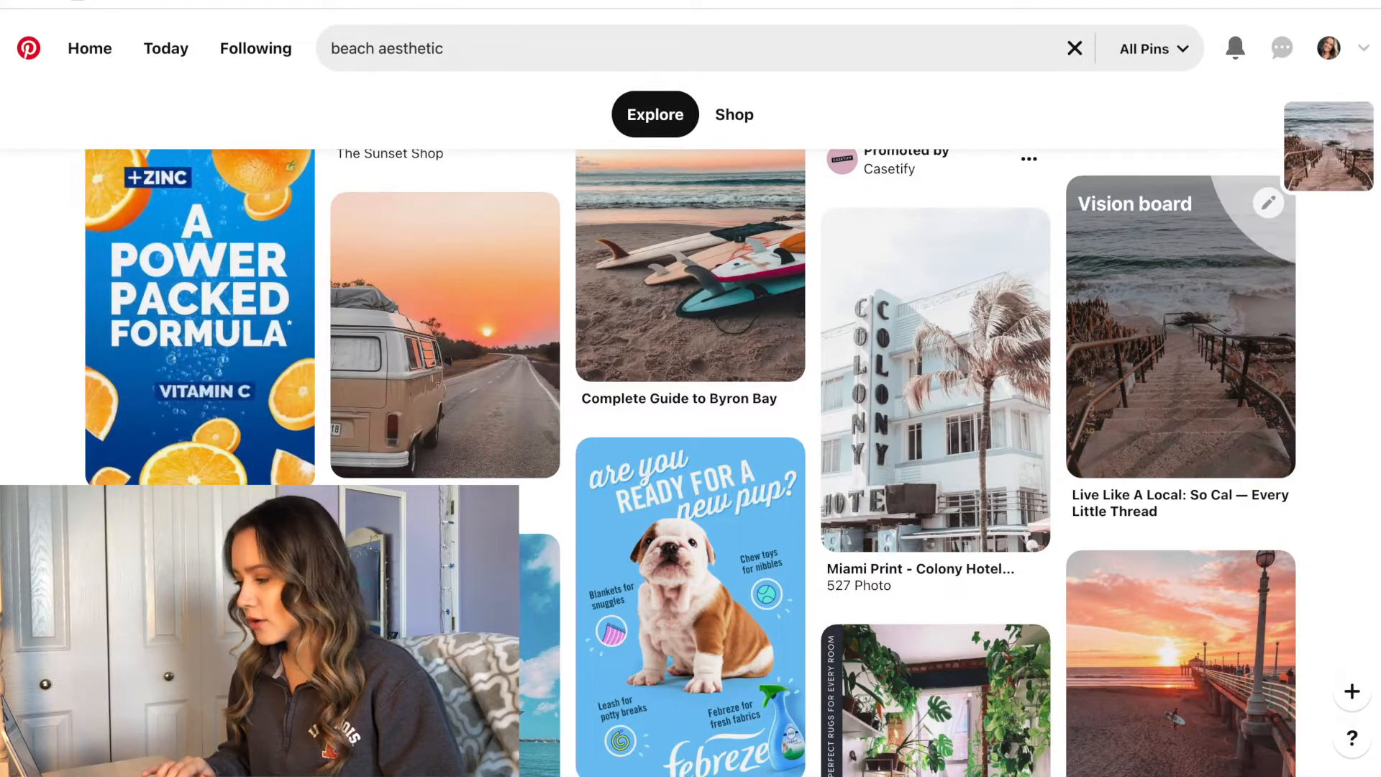
Open the Vision board from the profile and check its most recently saved pins
{"action": "left_click", "coordinate": [1330, 61]}
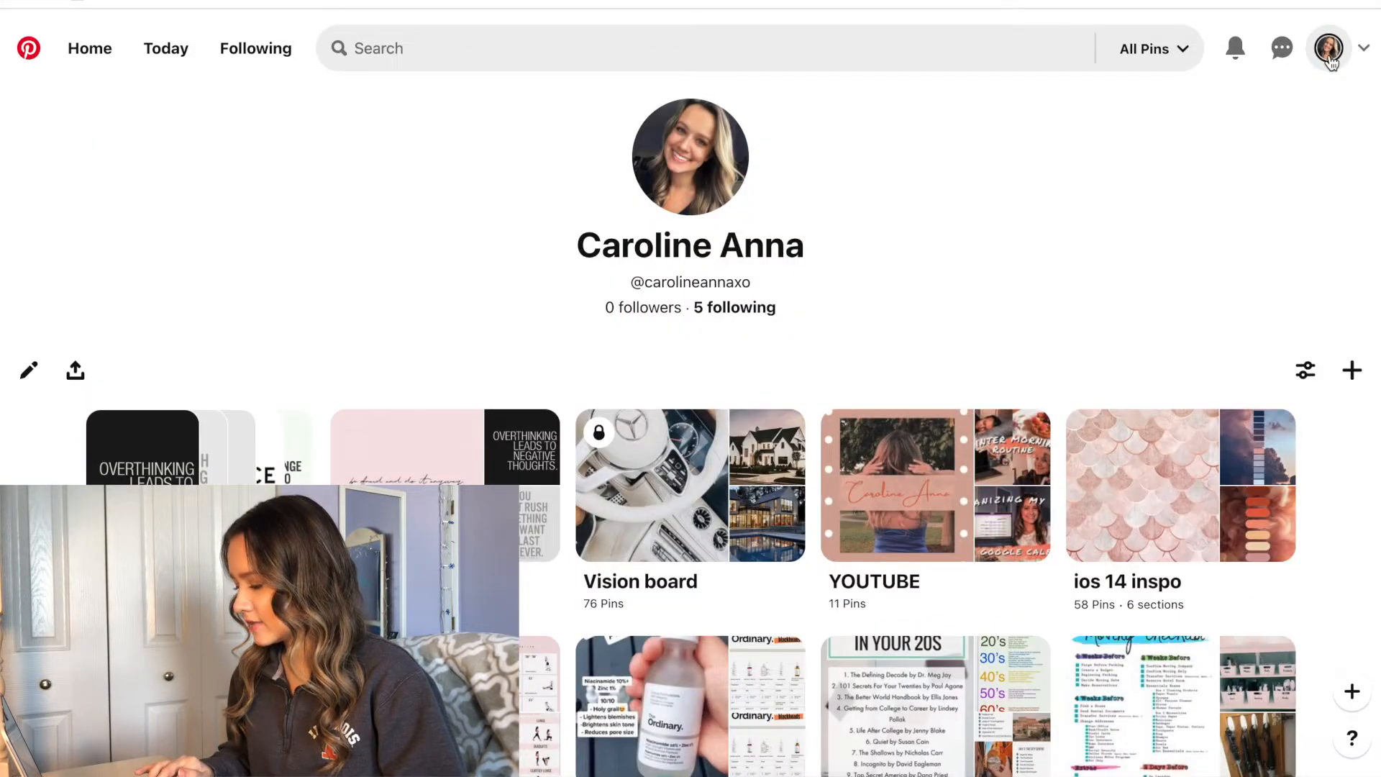
{"action": "left_click", "coordinate": [705, 477]}
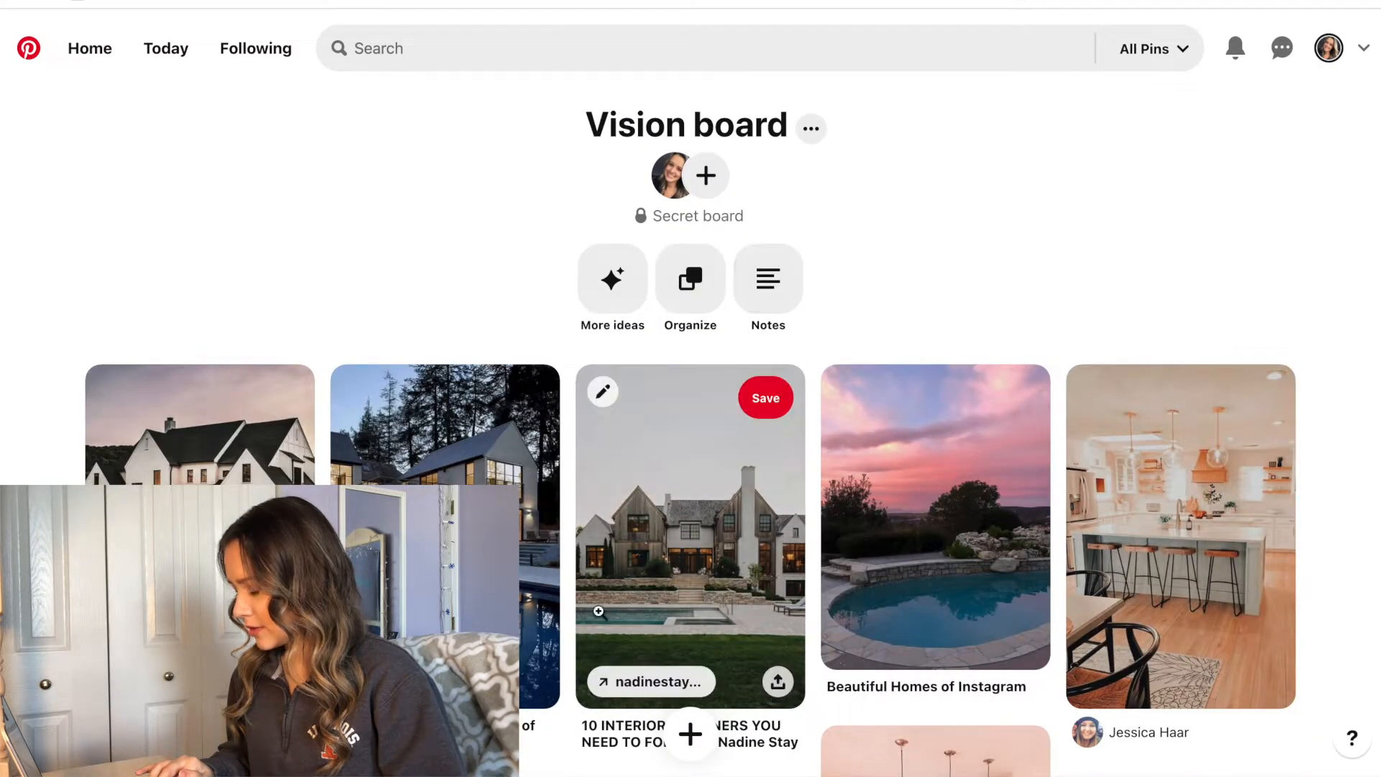
{"action": "scroll", "coordinate": [683, 412], "scroll_direction": "down", "scroll_amount": 3}
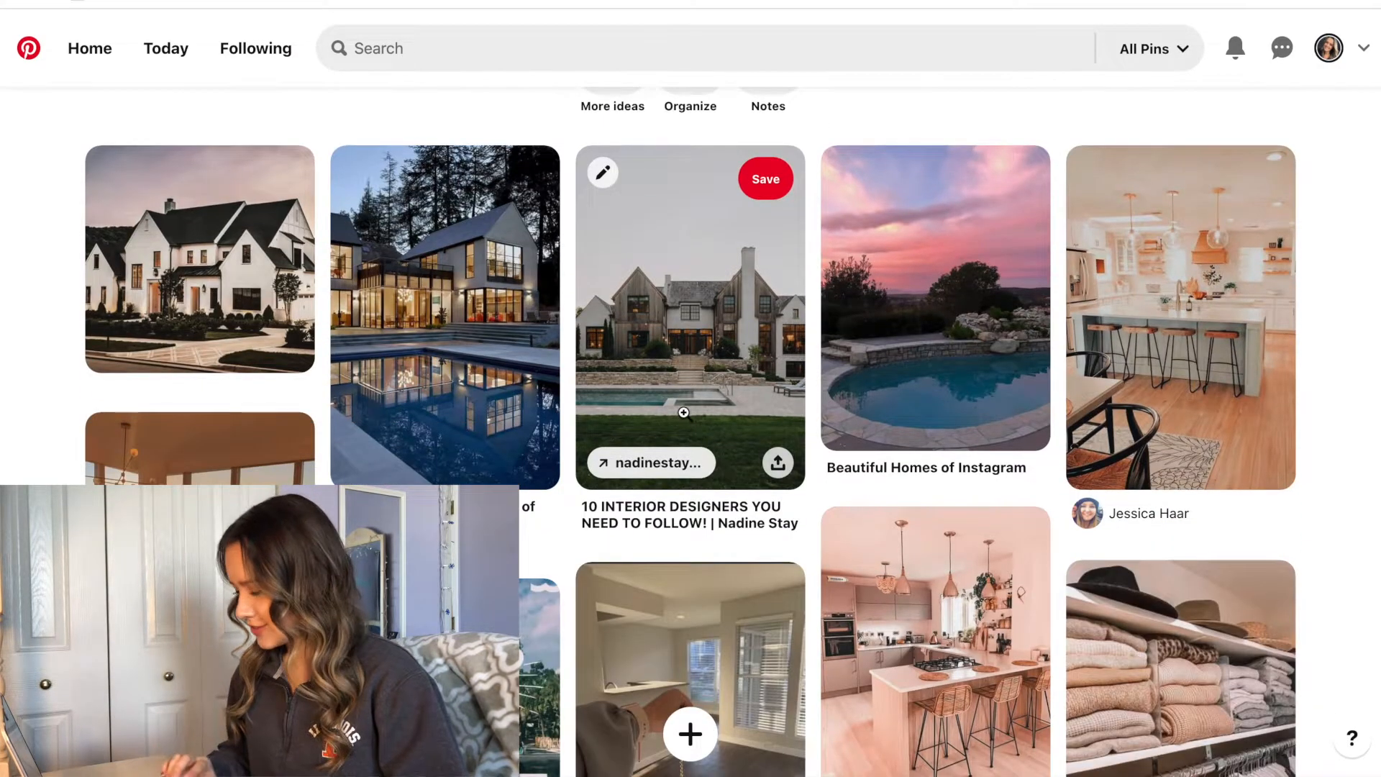
{"action": "scroll", "coordinate": [683, 412], "scroll_direction": "up", "scroll_amount": 3}
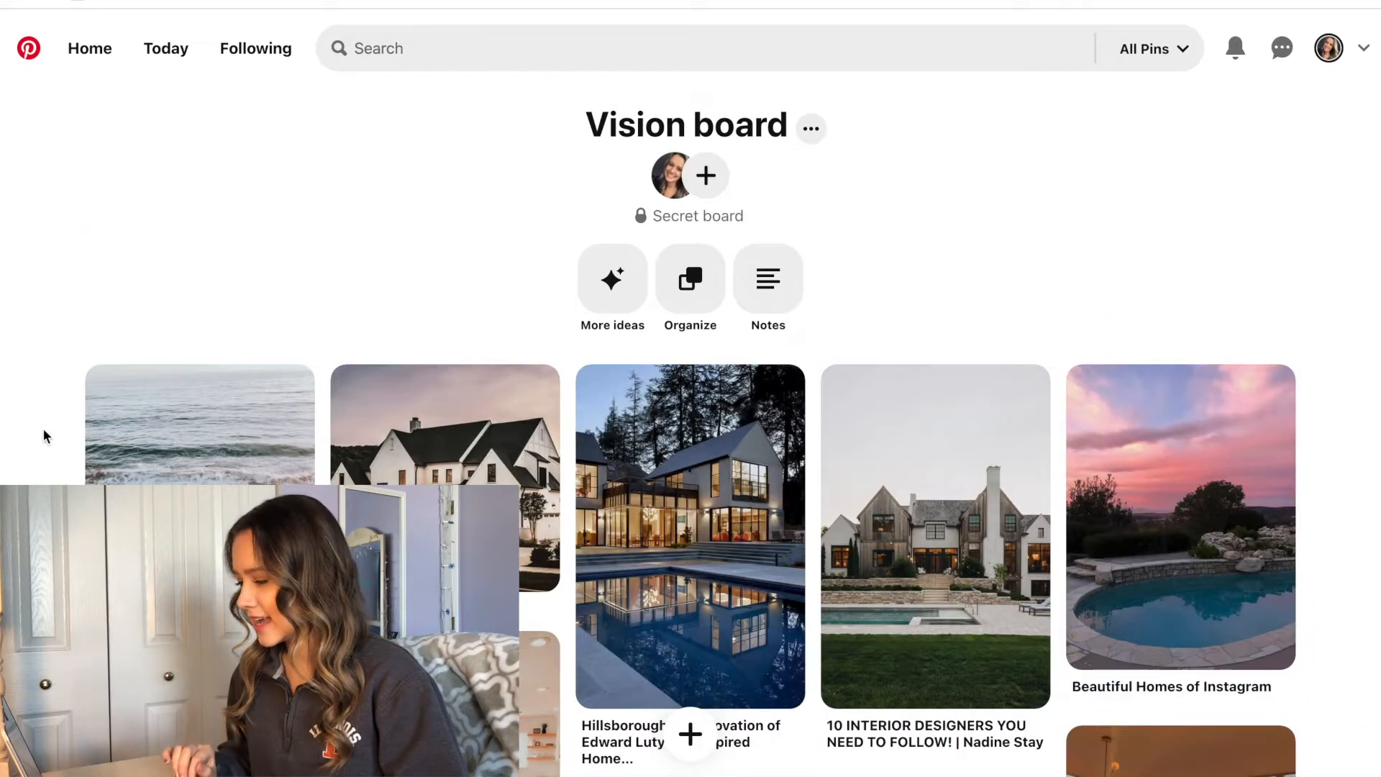
Open the Vision board's organize mode and look through its pins
{"action": "left_click", "coordinate": [688, 296]}
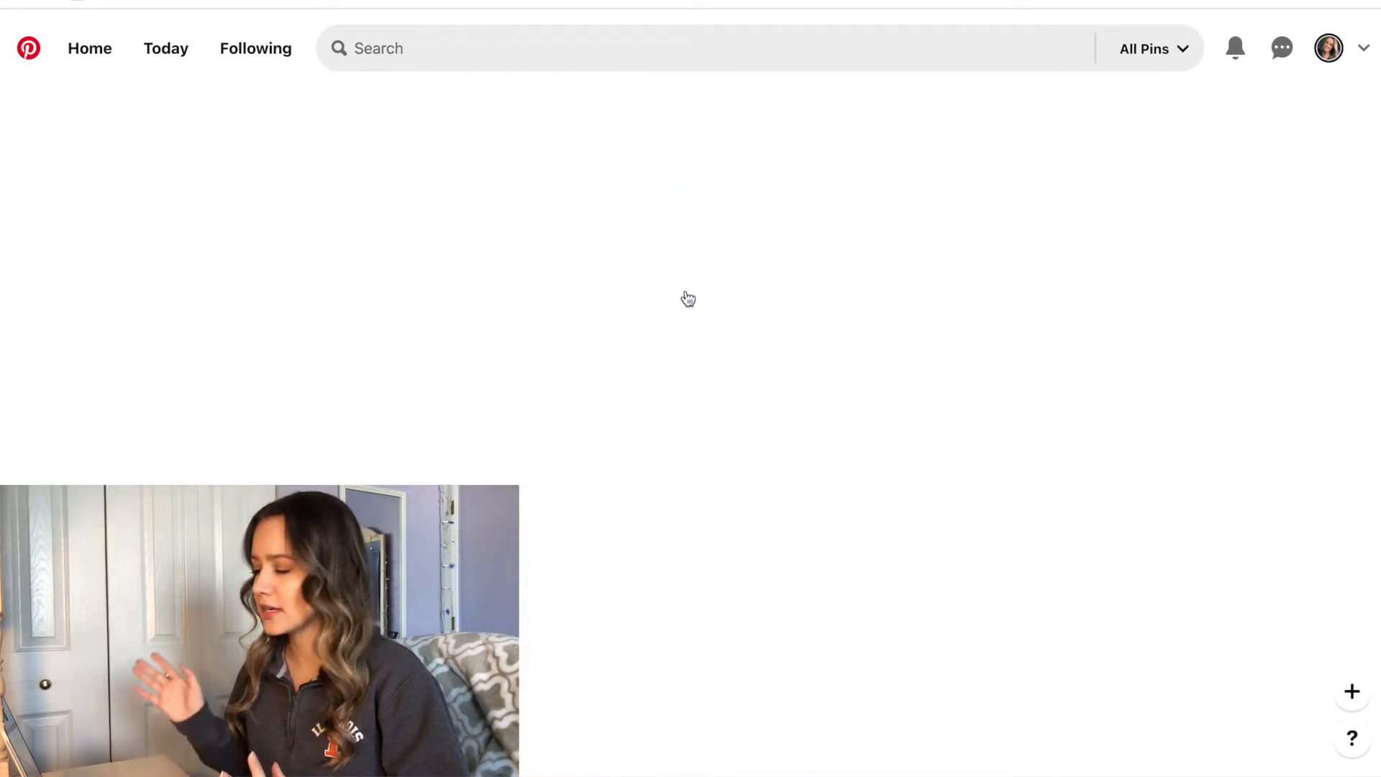
{"action": "left_click_drag", "start_coordinate": [295, 326], "coordinate": [757, 547]}
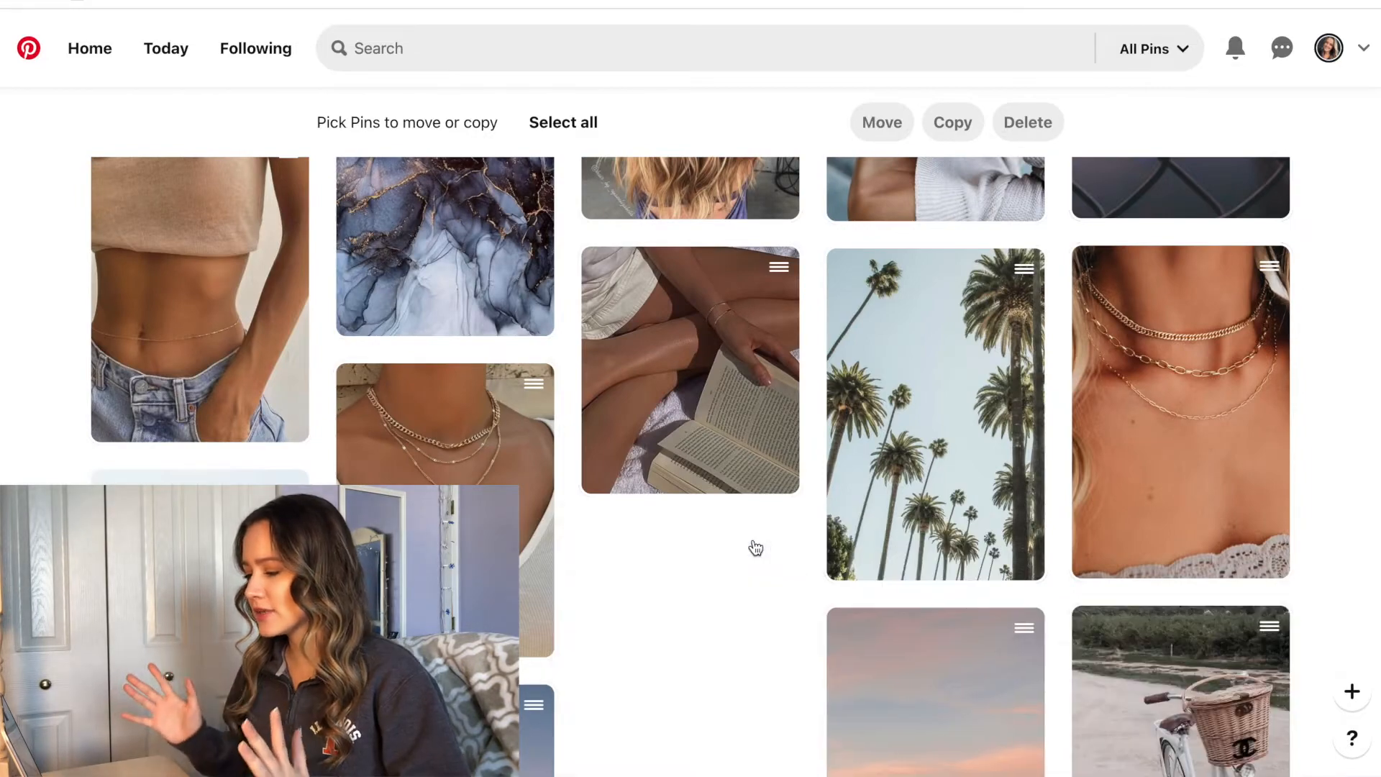
{"action": "scroll", "coordinate": [1003, 387], "scroll_direction": "down", "scroll_amount": 5}
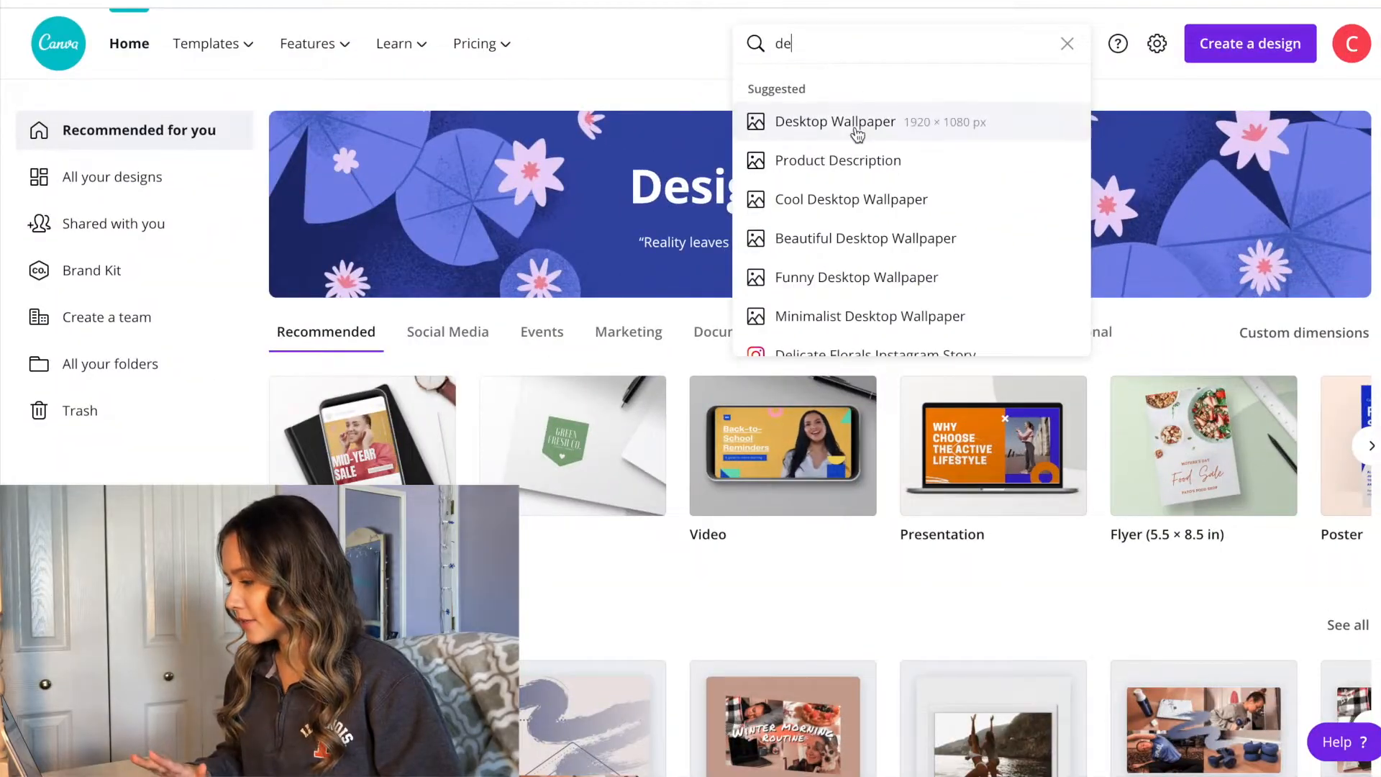
In Canva, search for the Desktop Wallpaper format and create a blank Desktop Wallpaper design
{"action": "left_click", "coordinate": [856, 133]}
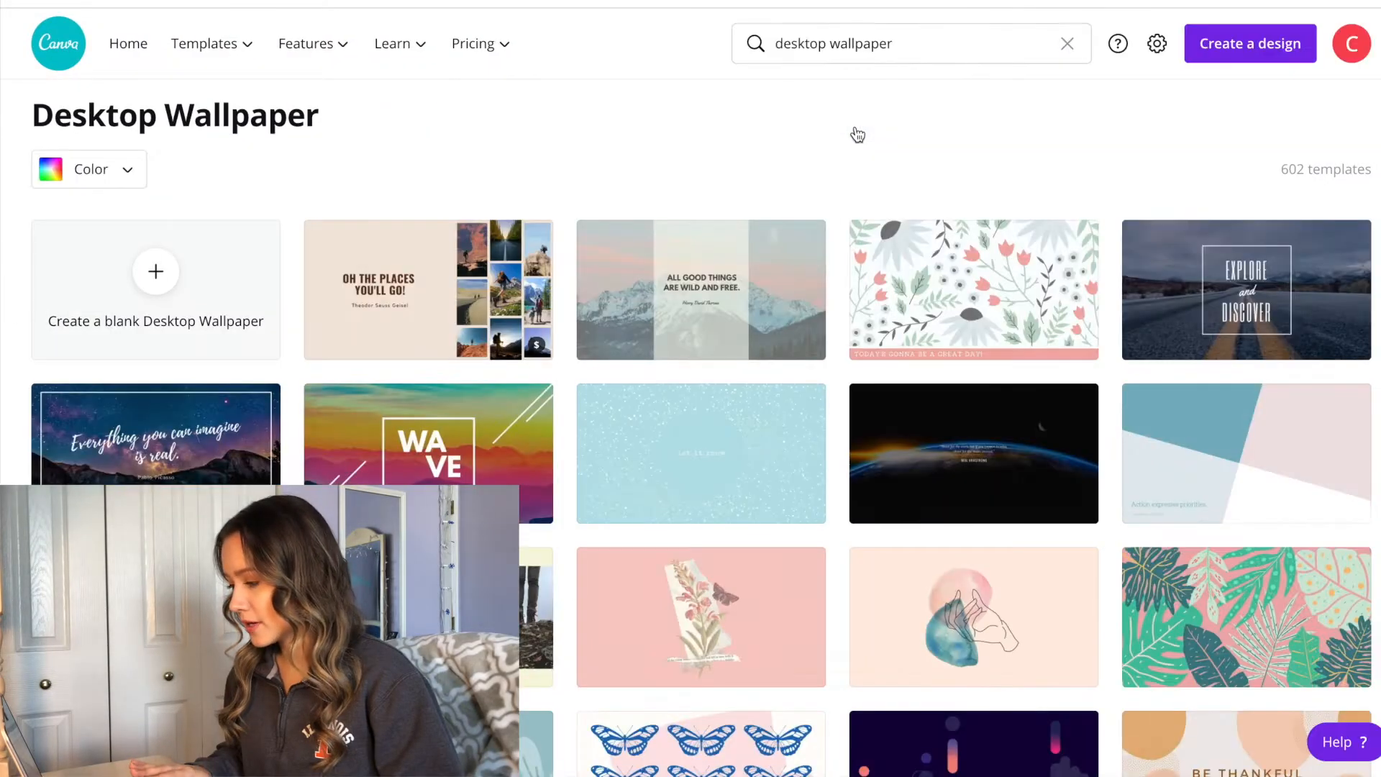
{"action": "left_click", "coordinate": [202, 265]}
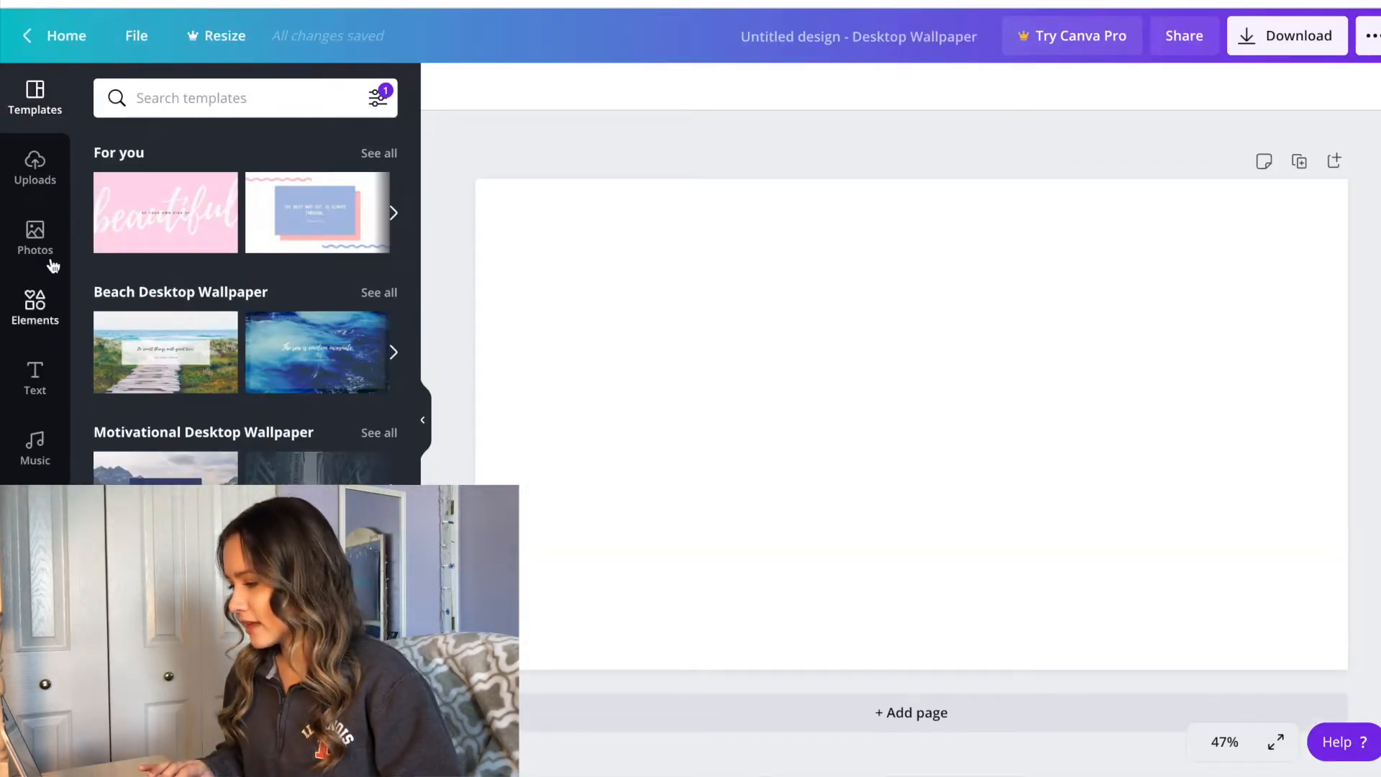
Browse the uploaded images and add photos from them to the blank wallpaper
{"action": "left_click", "coordinate": [47, 182]}
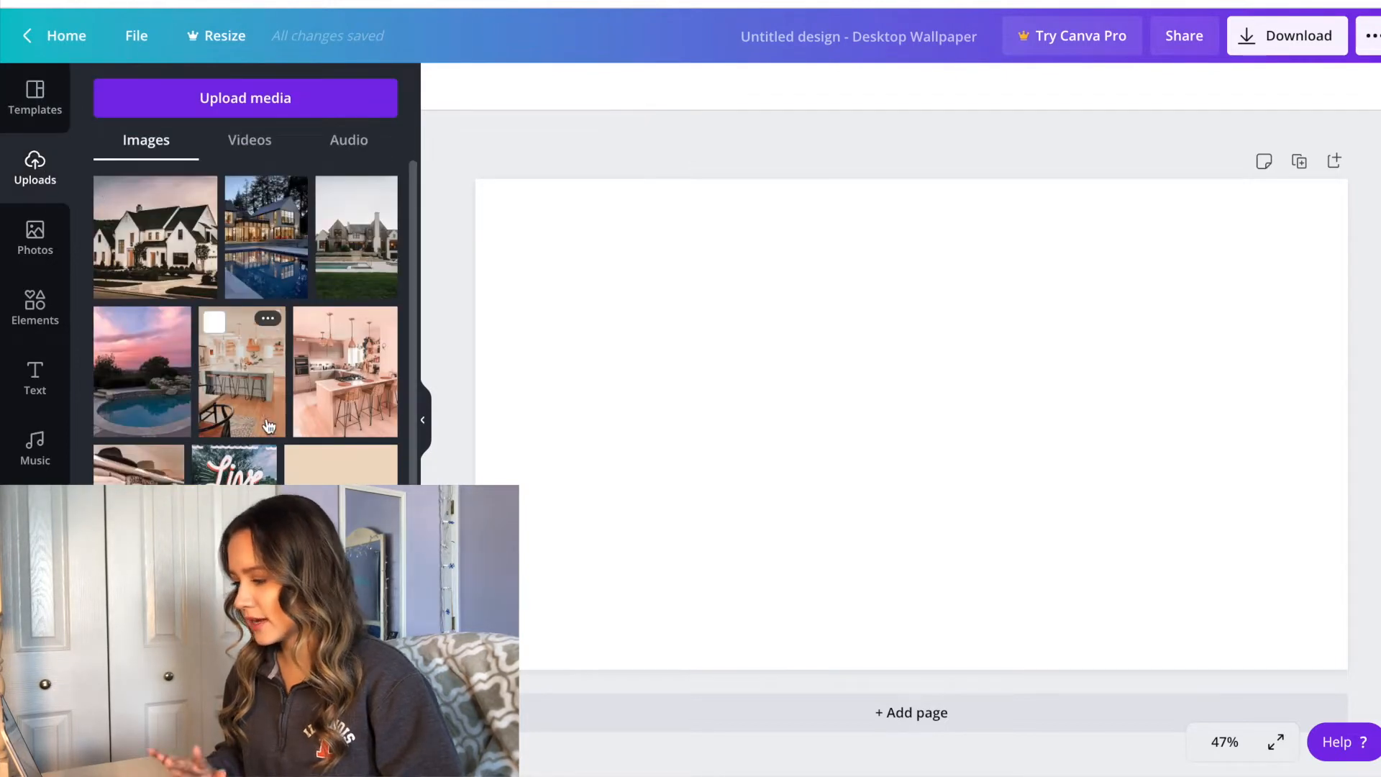
{"action": "scroll", "coordinate": [261, 439], "scroll_direction": "down", "scroll_amount": 15}
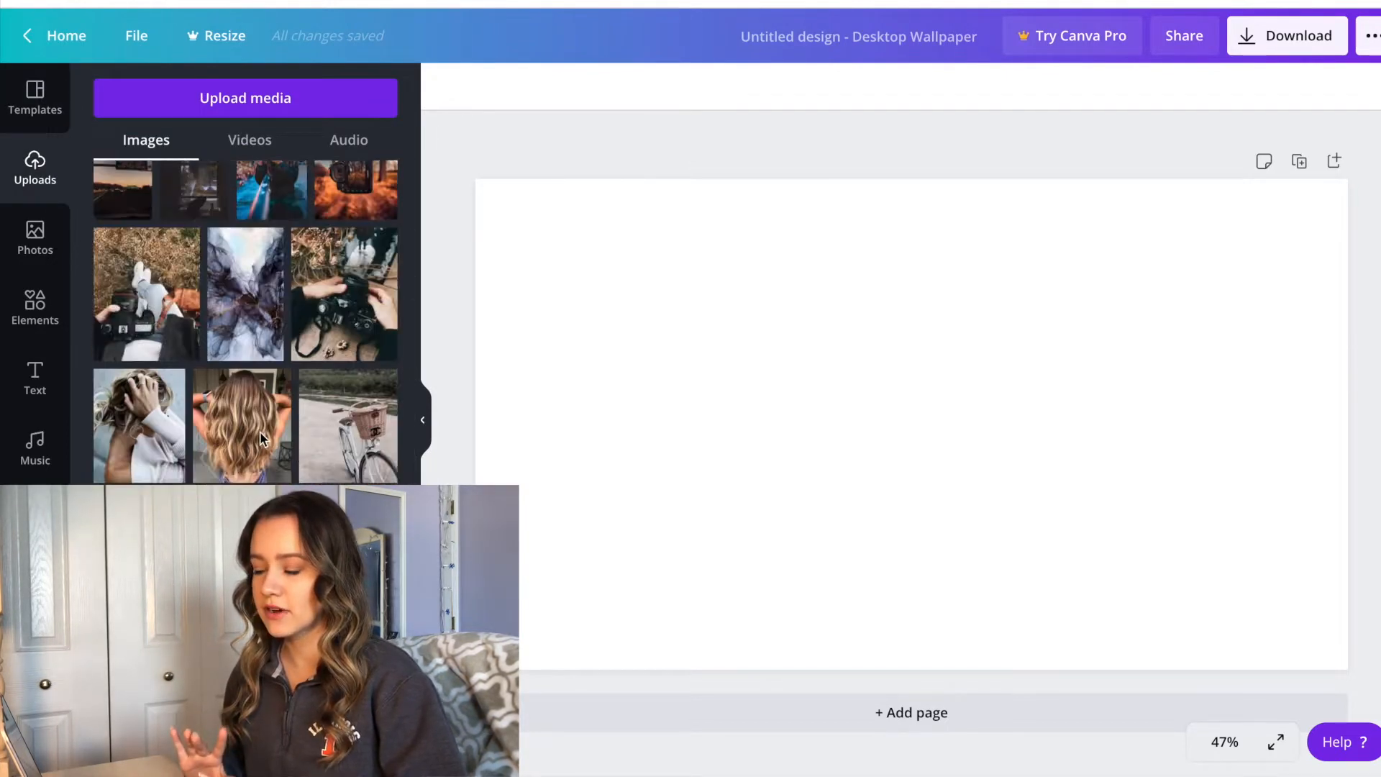
{"action": "scroll", "coordinate": [261, 439], "scroll_direction": "down", "scroll_amount": 15}
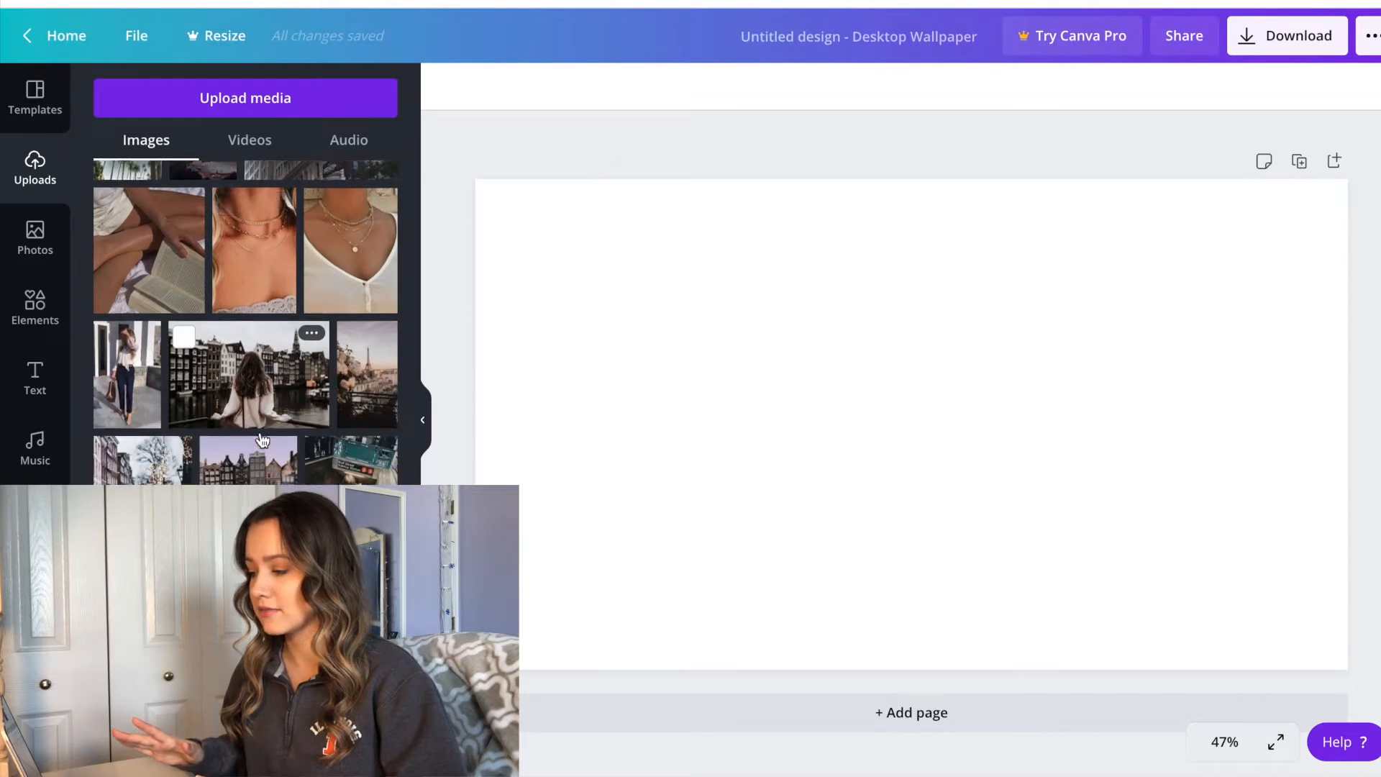
{"action": "scroll", "coordinate": [261, 438], "scroll_direction": "down", "scroll_amount": 12}
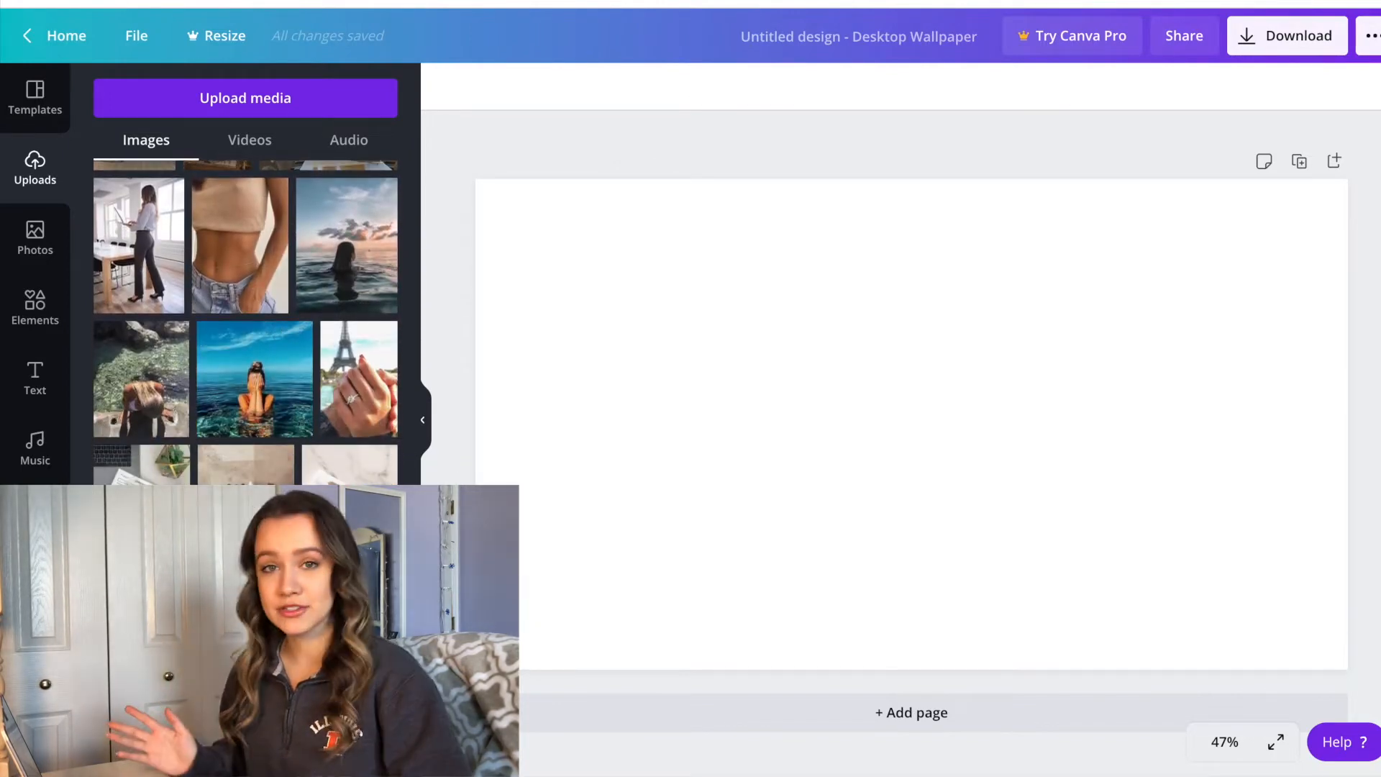
{"action": "scroll", "coordinate": [245, 322], "scroll_direction": "up", "scroll_amount": 1}
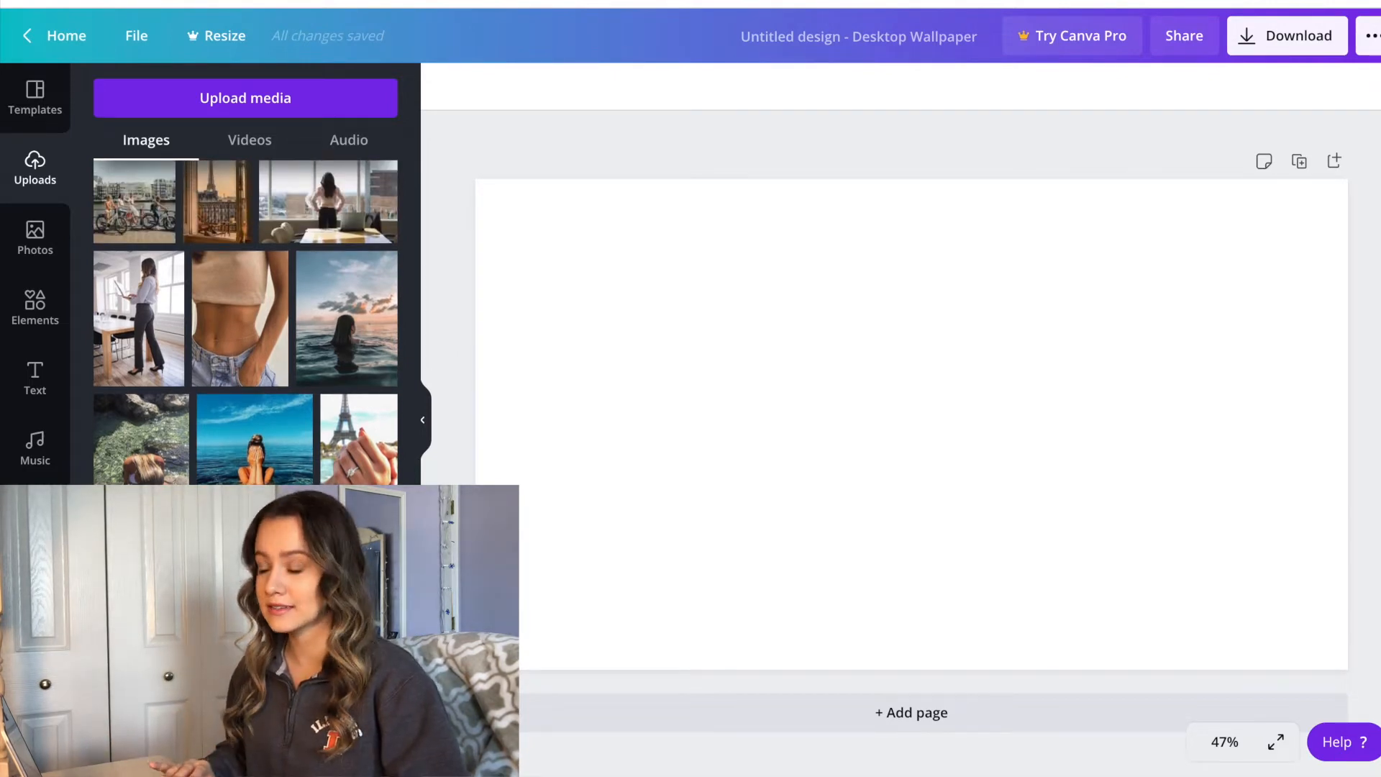
{"action": "left_click", "coordinate": [244, 575]}
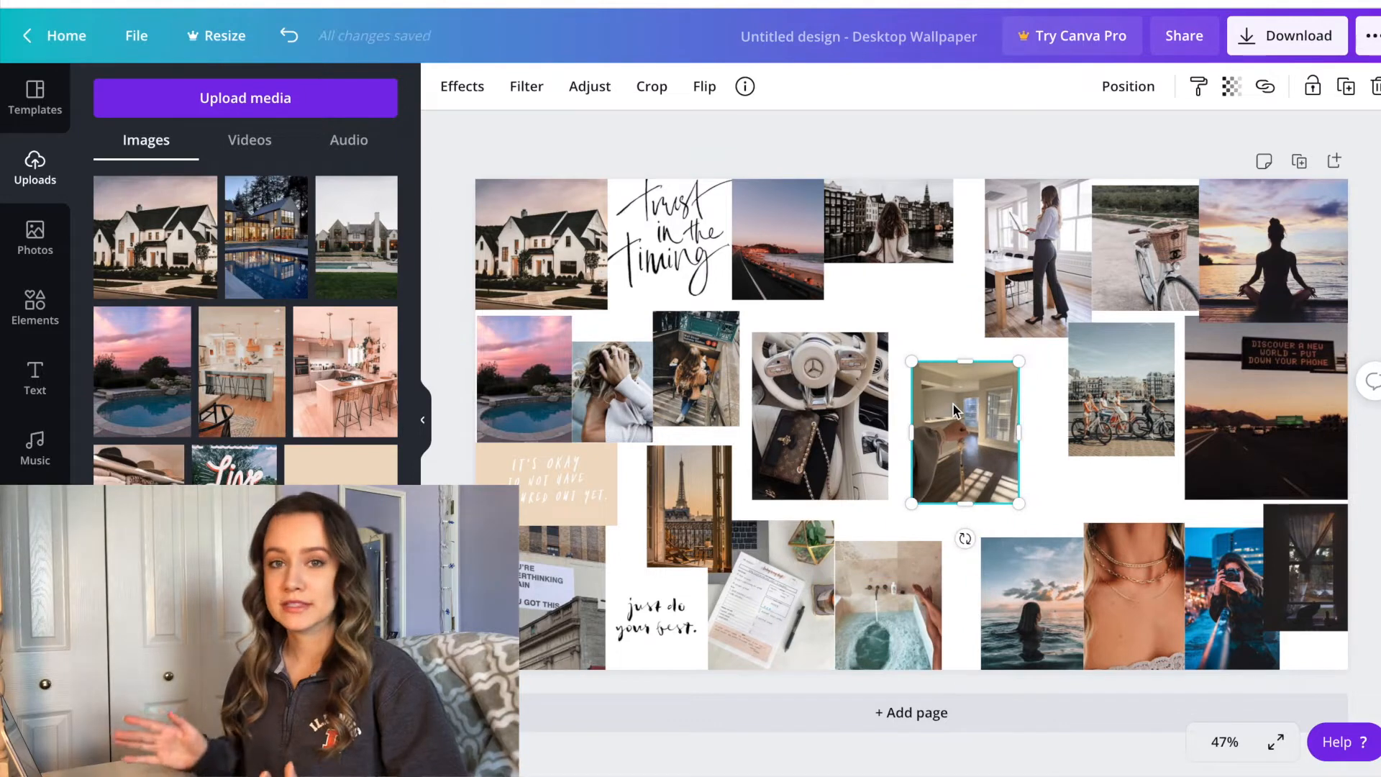
Set the wallpaper's background to the light tan colour from the ocean photo's palette in the full list of photo colours
{"action": "left_click", "coordinate": [908, 304]}
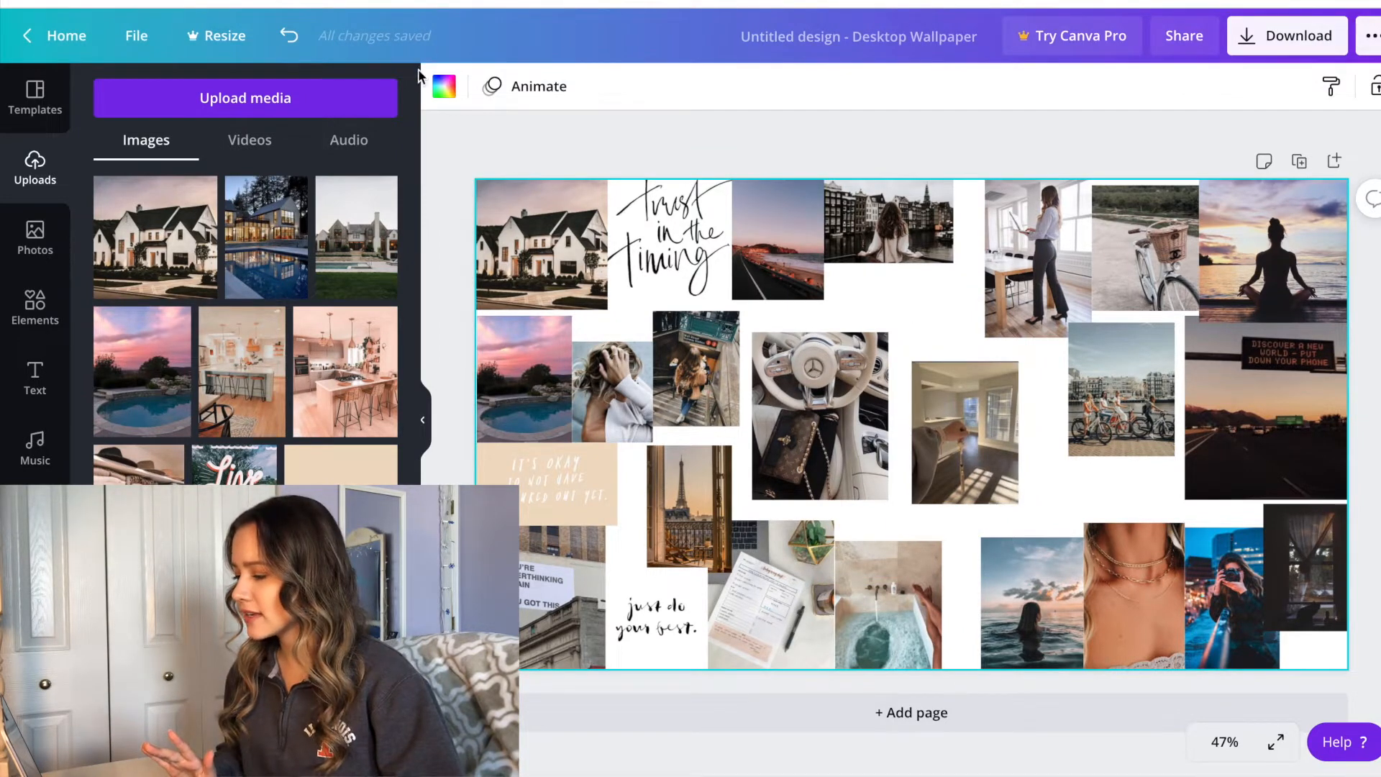
{"action": "left_click", "coordinate": [443, 87]}
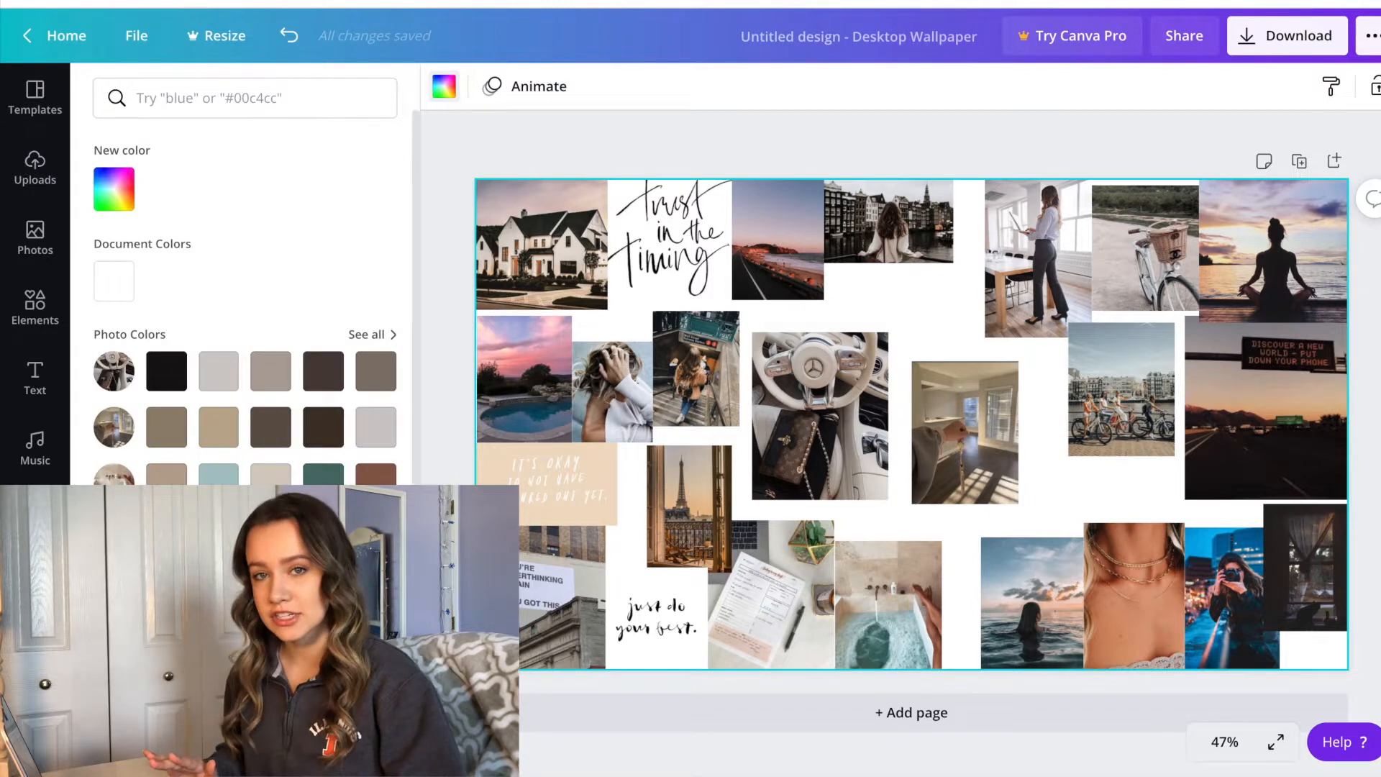
{"action": "scroll", "coordinate": [322, 450], "scroll_direction": "down", "scroll_amount": 1}
{"action": "left_click", "coordinate": [363, 316]}
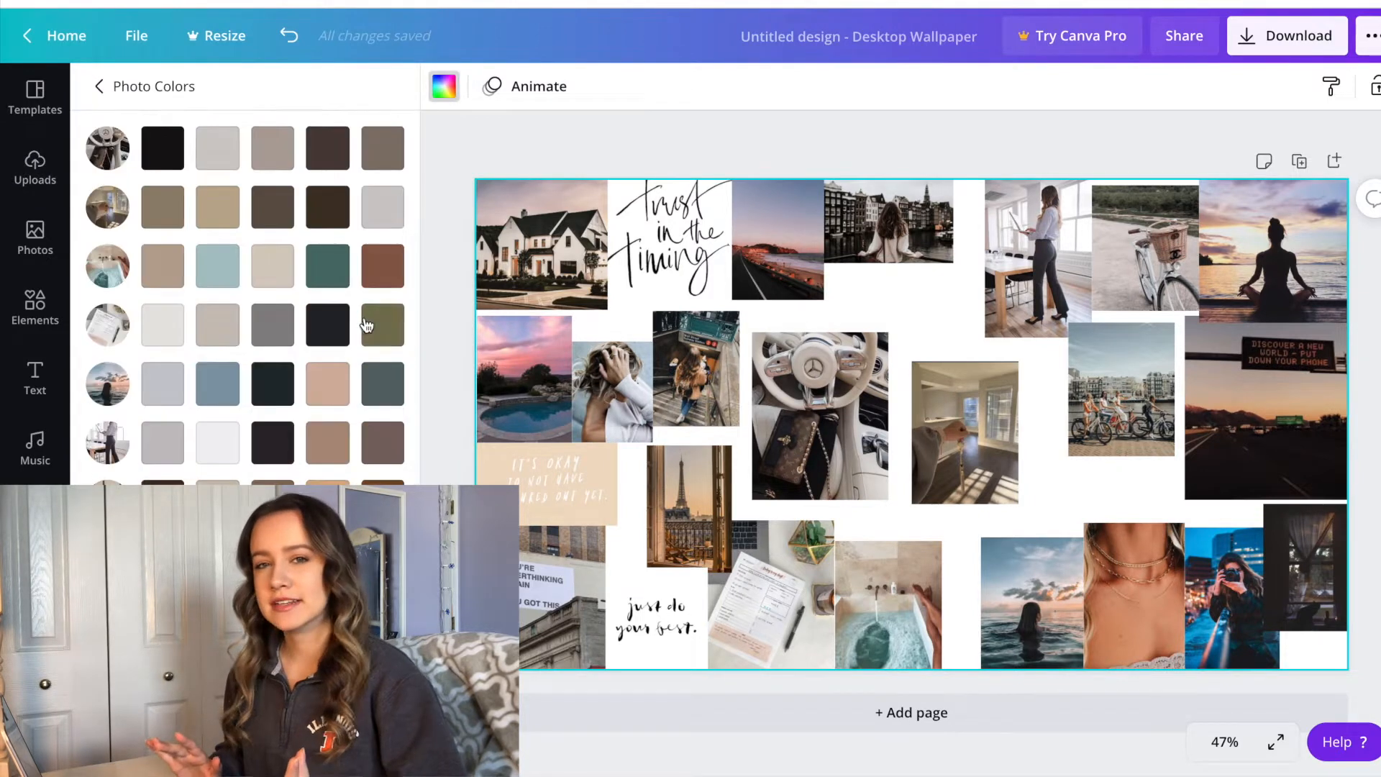
{"action": "left_click", "coordinate": [334, 391]}
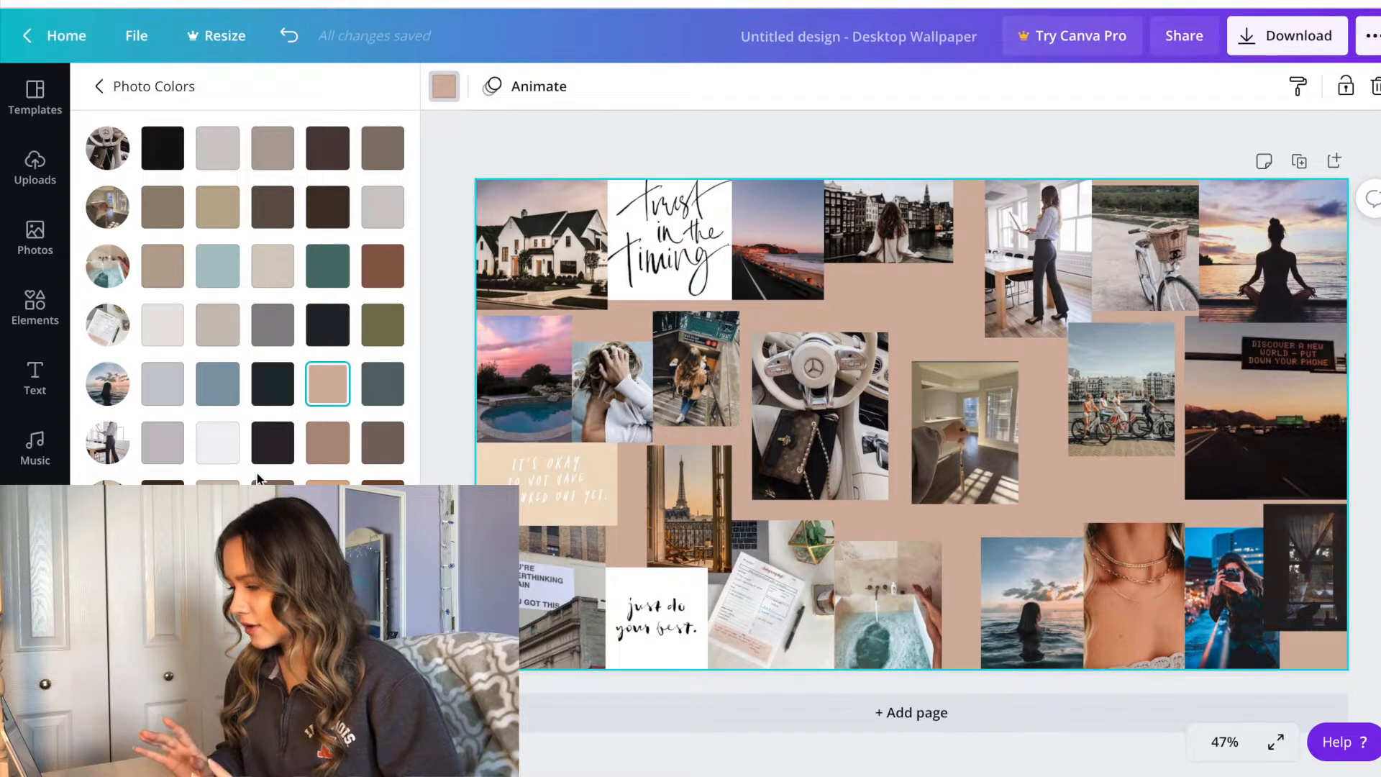
Try an orange and a coral photo colour as the background and return to the ocean photo's light tan
{"action": "scroll", "coordinate": [257, 475], "scroll_direction": "down", "scroll_amount": 3}
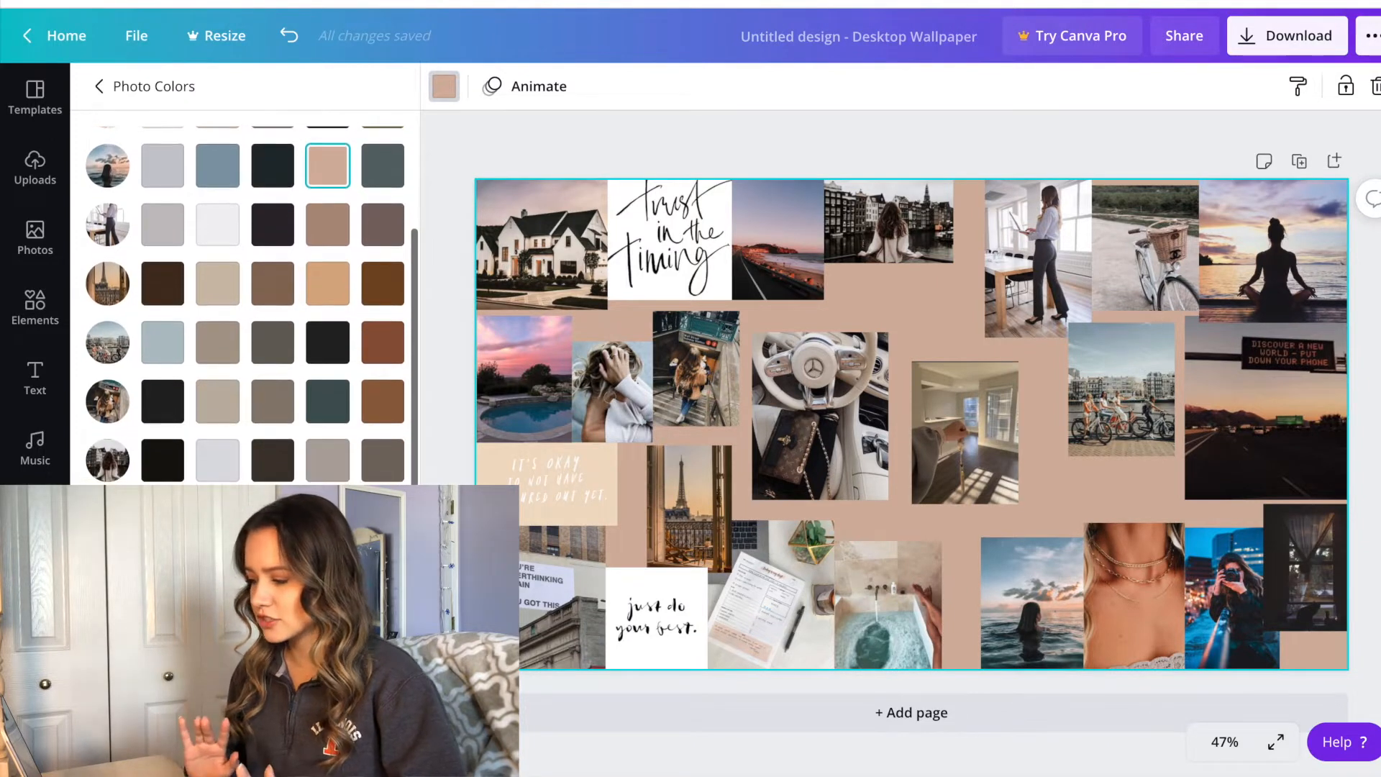
{"action": "left_click", "coordinate": [272, 578]}
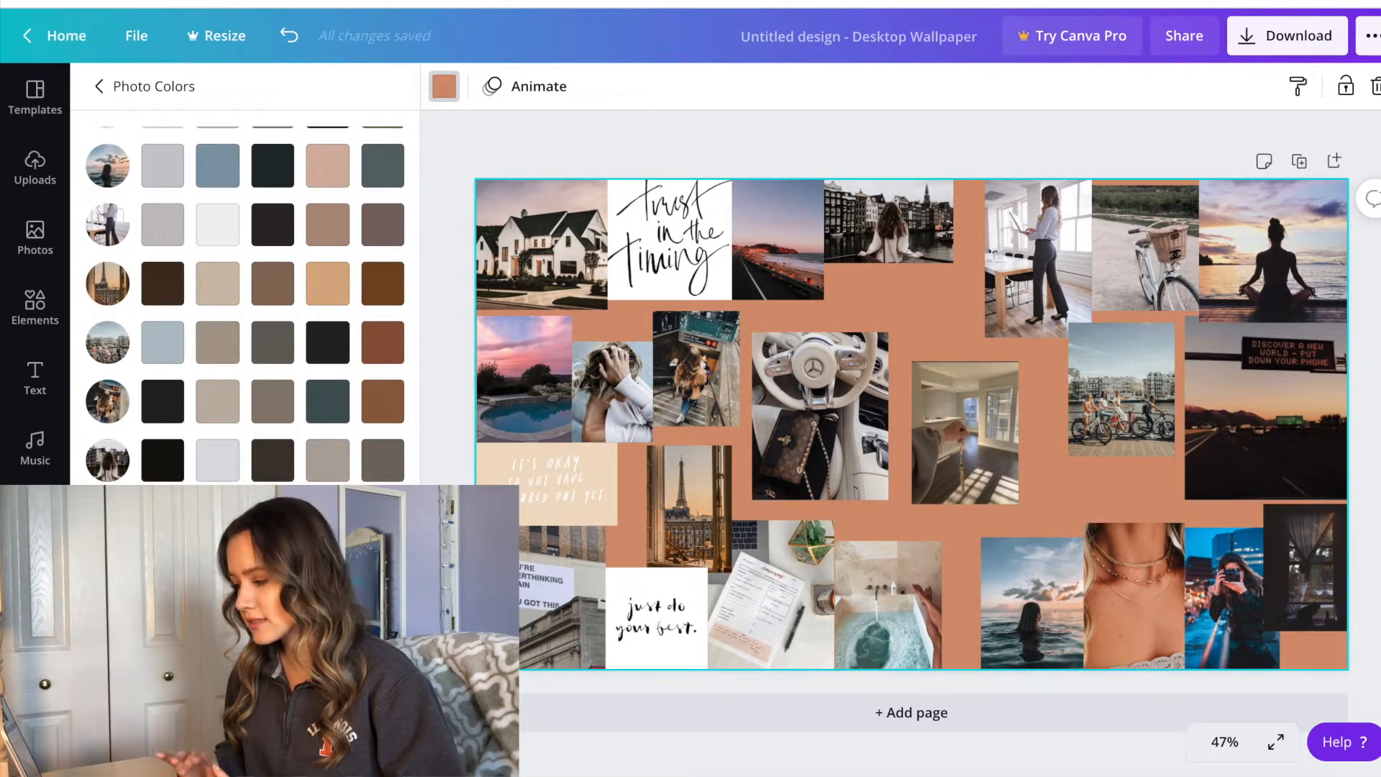
{"action": "scroll", "coordinate": [245, 302], "scroll_direction": "down", "scroll_amount": 2}
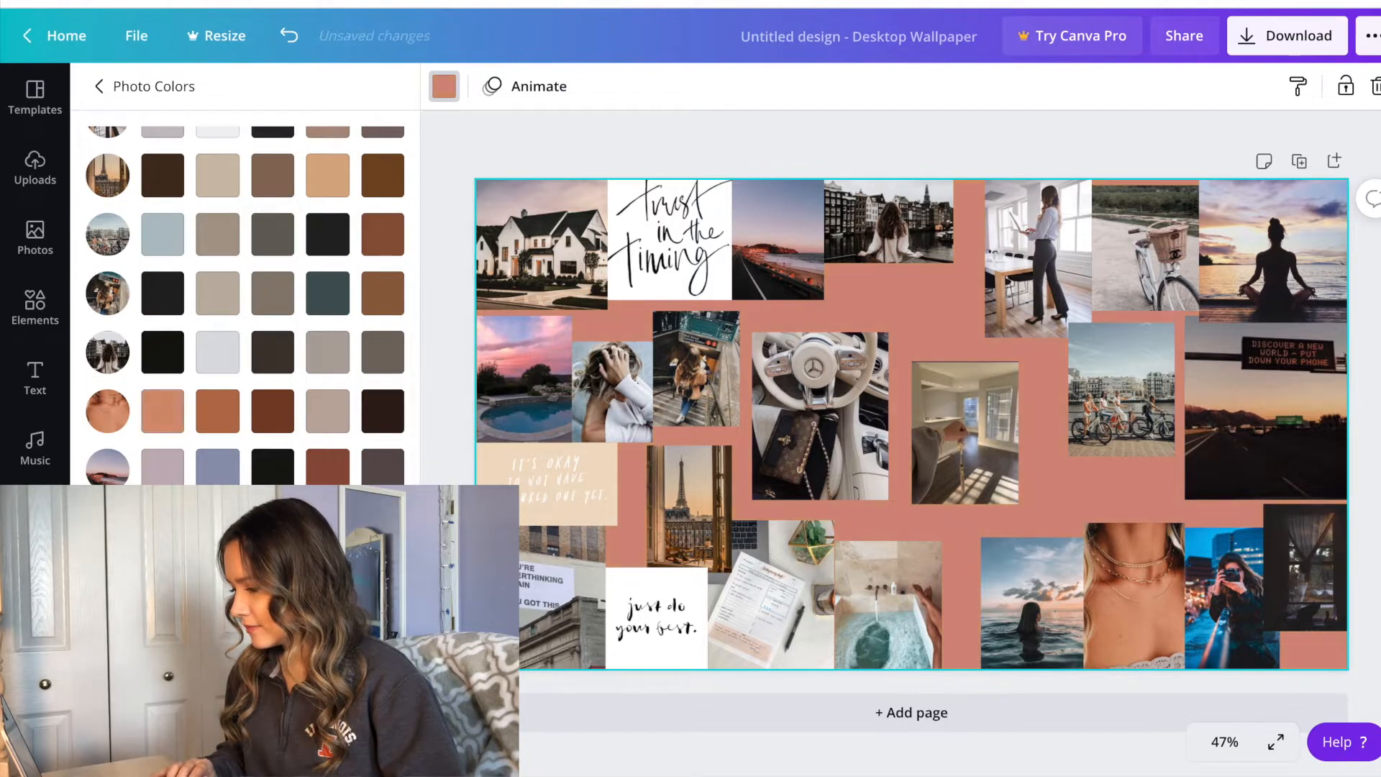
{"action": "scroll", "coordinate": [244, 302], "scroll_direction": "down", "scroll_amount": 8}
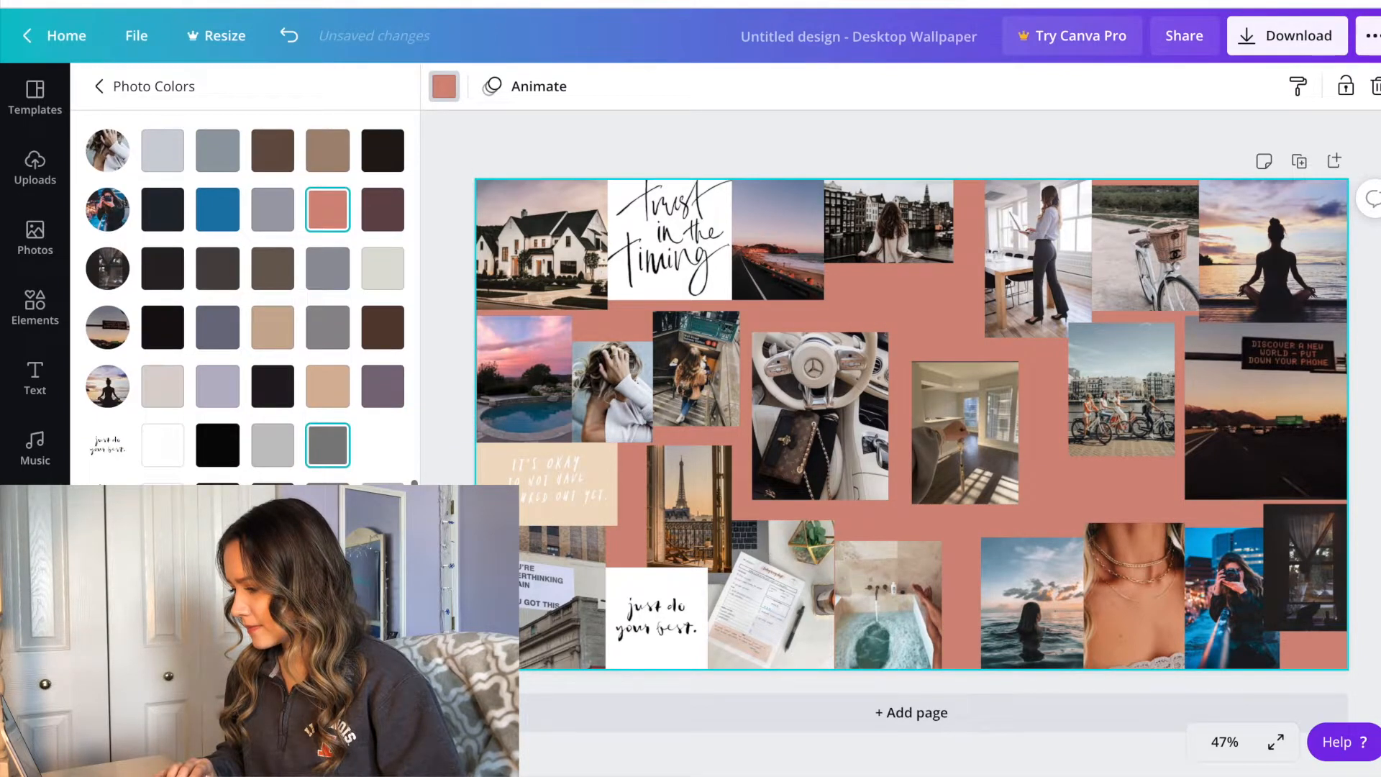
{"action": "scroll", "coordinate": [244, 302], "scroll_direction": "down", "scroll_amount": 10}
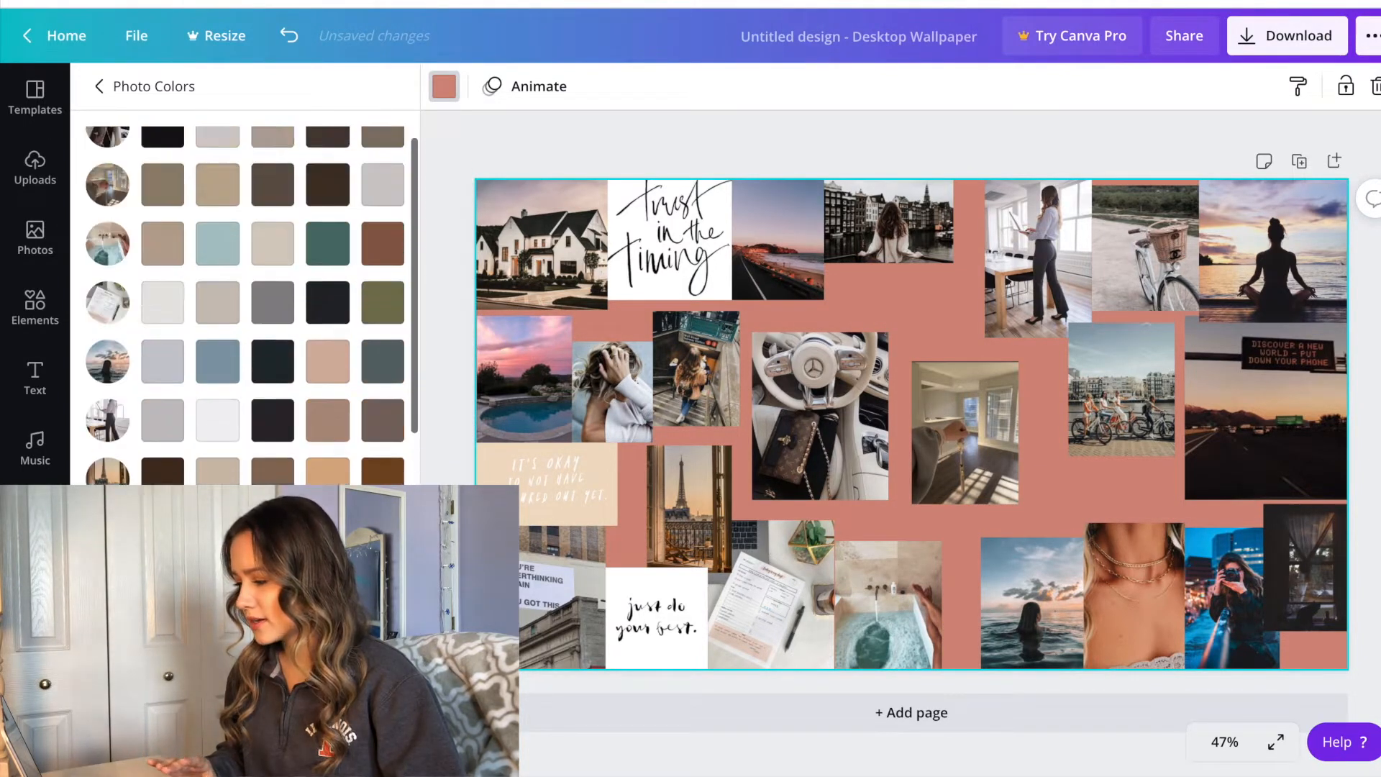
{"action": "left_click", "coordinate": [332, 382]}
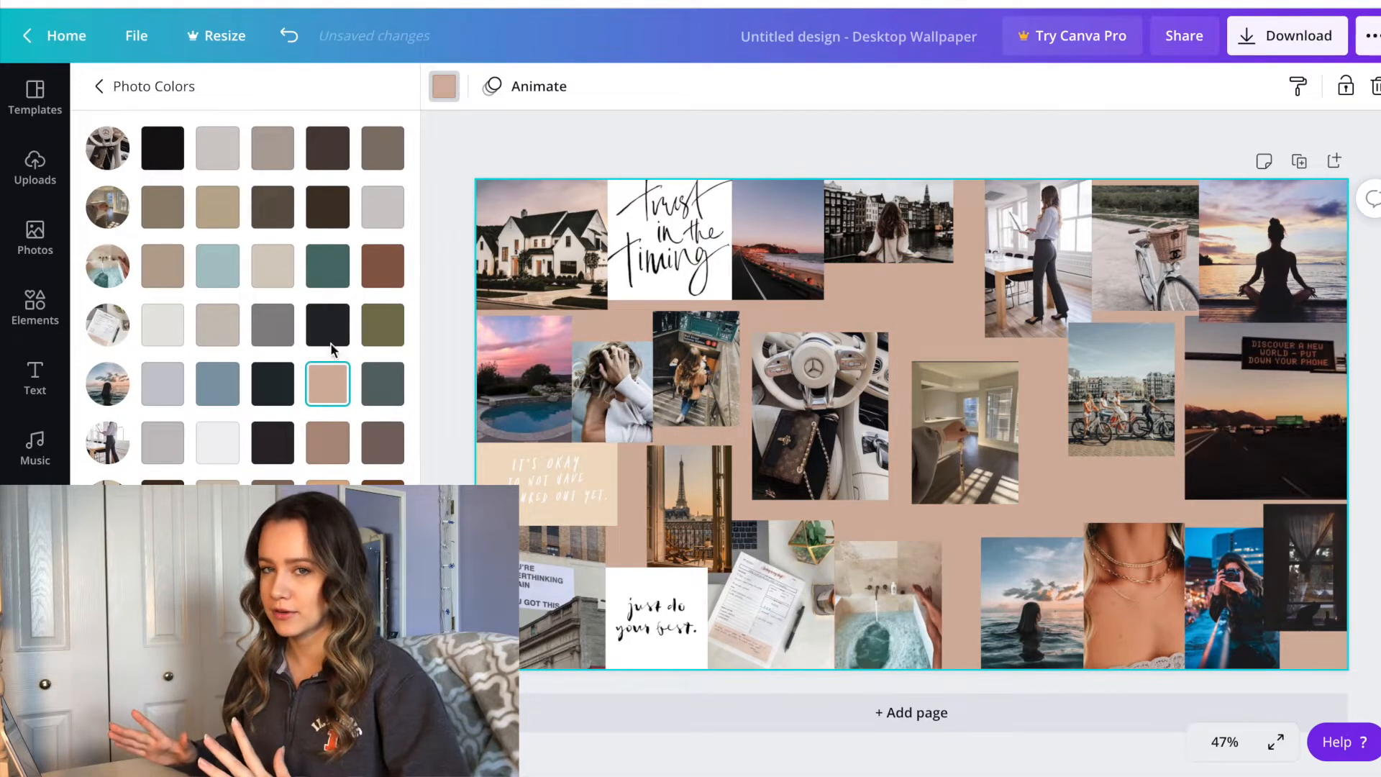
Spread the photos over the tan background in a loose overlapping collage, enlarging the ocean photo beside the coastal road photo
{"action": "left_click", "coordinate": [548, 129]}
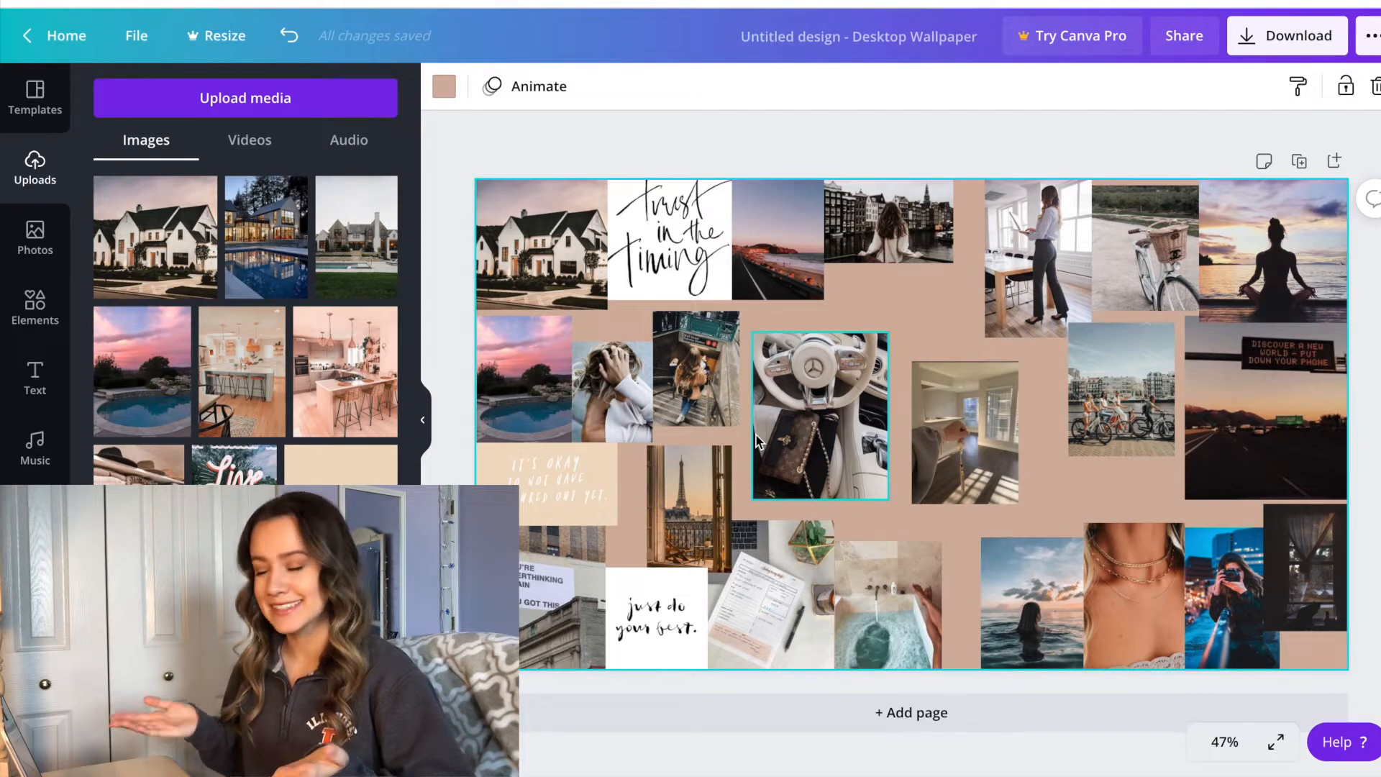
{"action": "left_click_drag", "start_coordinate": [755, 440], "coordinate": [740, 340]}
{"action": "left_click_drag", "start_coordinate": [1234, 257], "coordinate": [857, 460]}
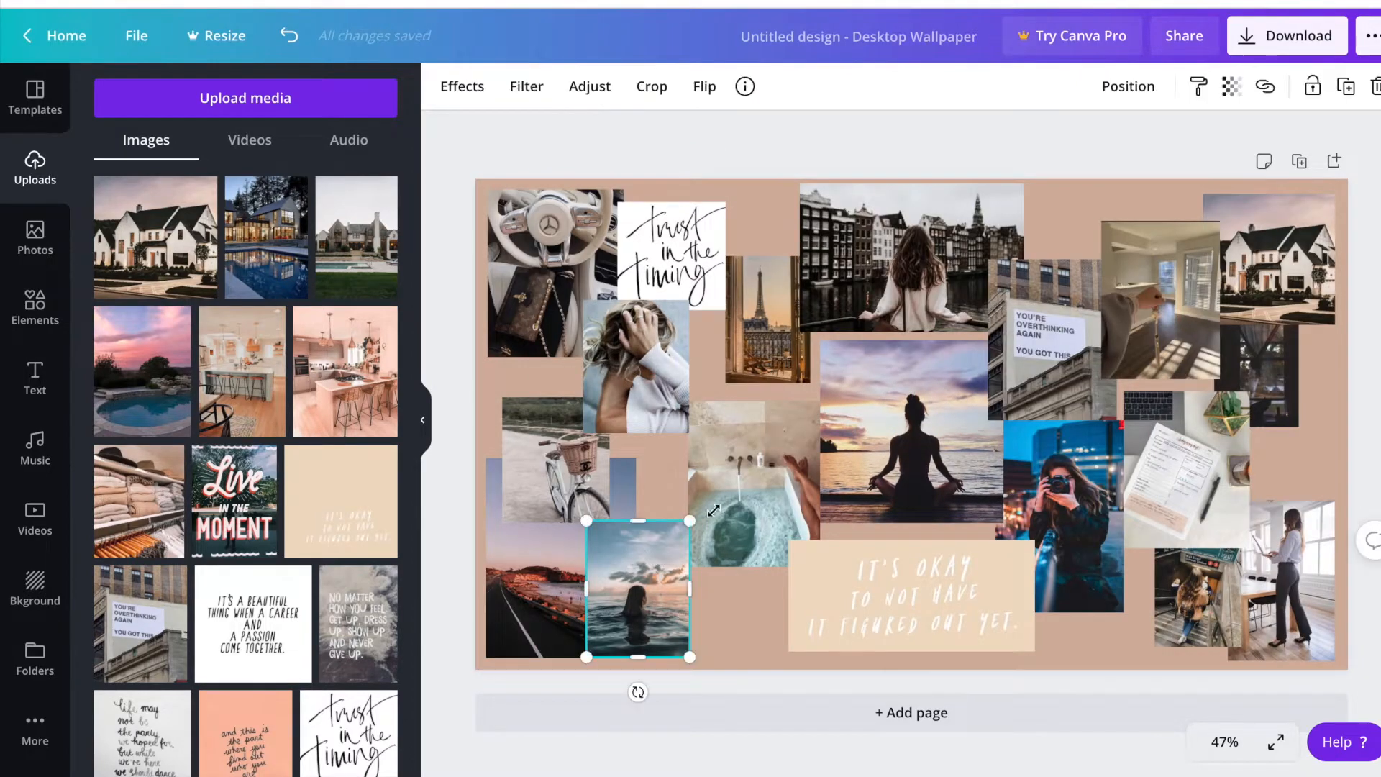
{"action": "left_click_drag", "start_coordinate": [712, 510], "coordinate": [701, 554]}
{"action": "left_click", "coordinate": [755, 606]}
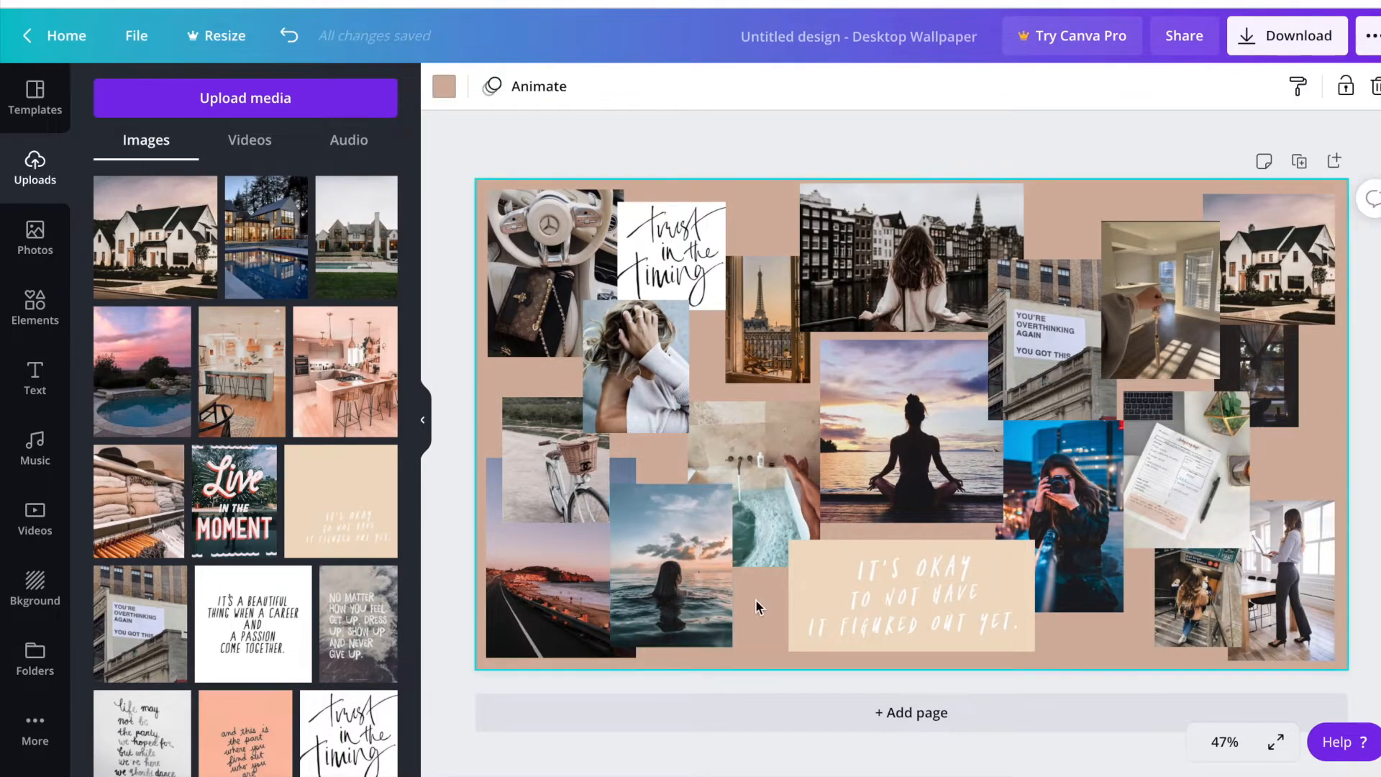
Place the dark window photo beside the white house and the room photo beneath it, and bring the room photo forward
{"action": "left_click_drag", "start_coordinate": [1183, 316], "coordinate": [1232, 487]}
{"action": "left_click_drag", "start_coordinate": [1275, 363], "coordinate": [1213, 292]}
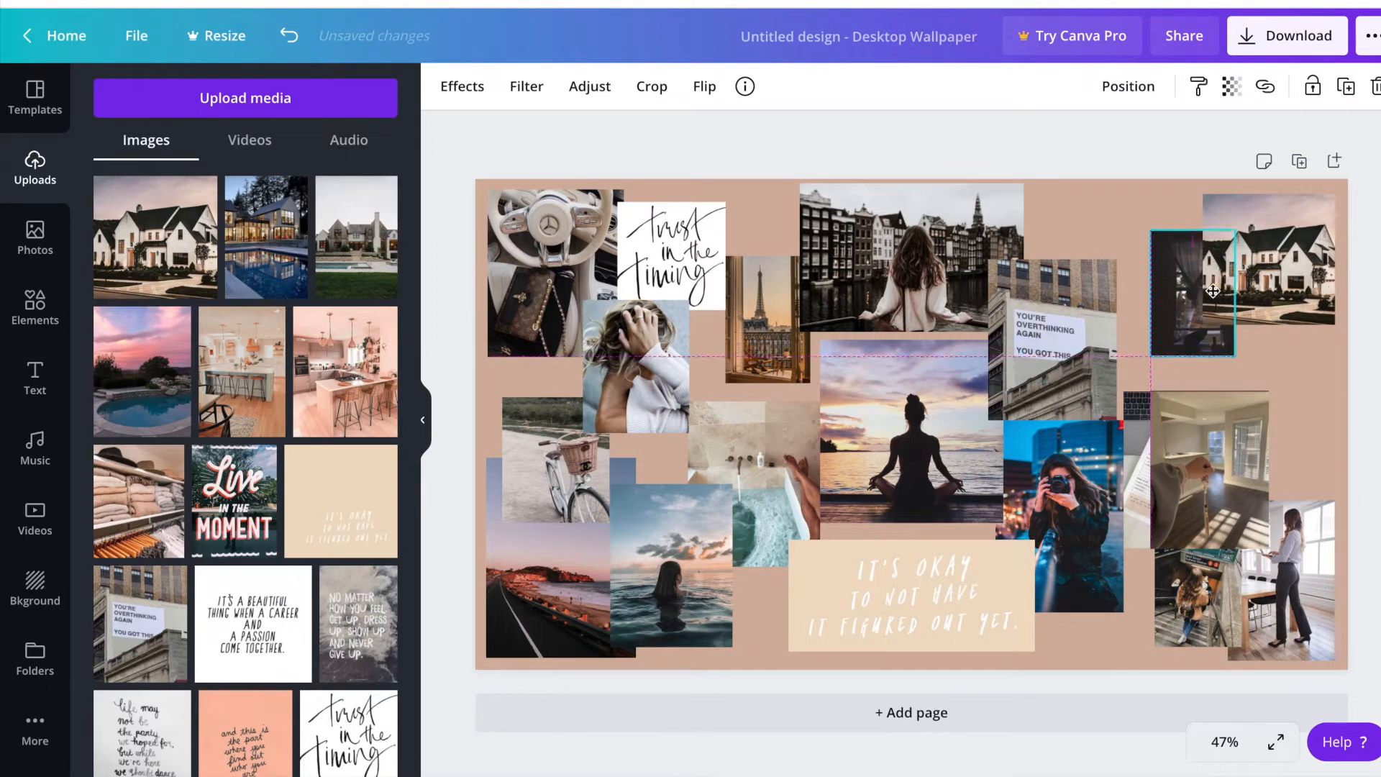
{"action": "left_click_drag", "start_coordinate": [1229, 437], "coordinate": [1289, 360]}
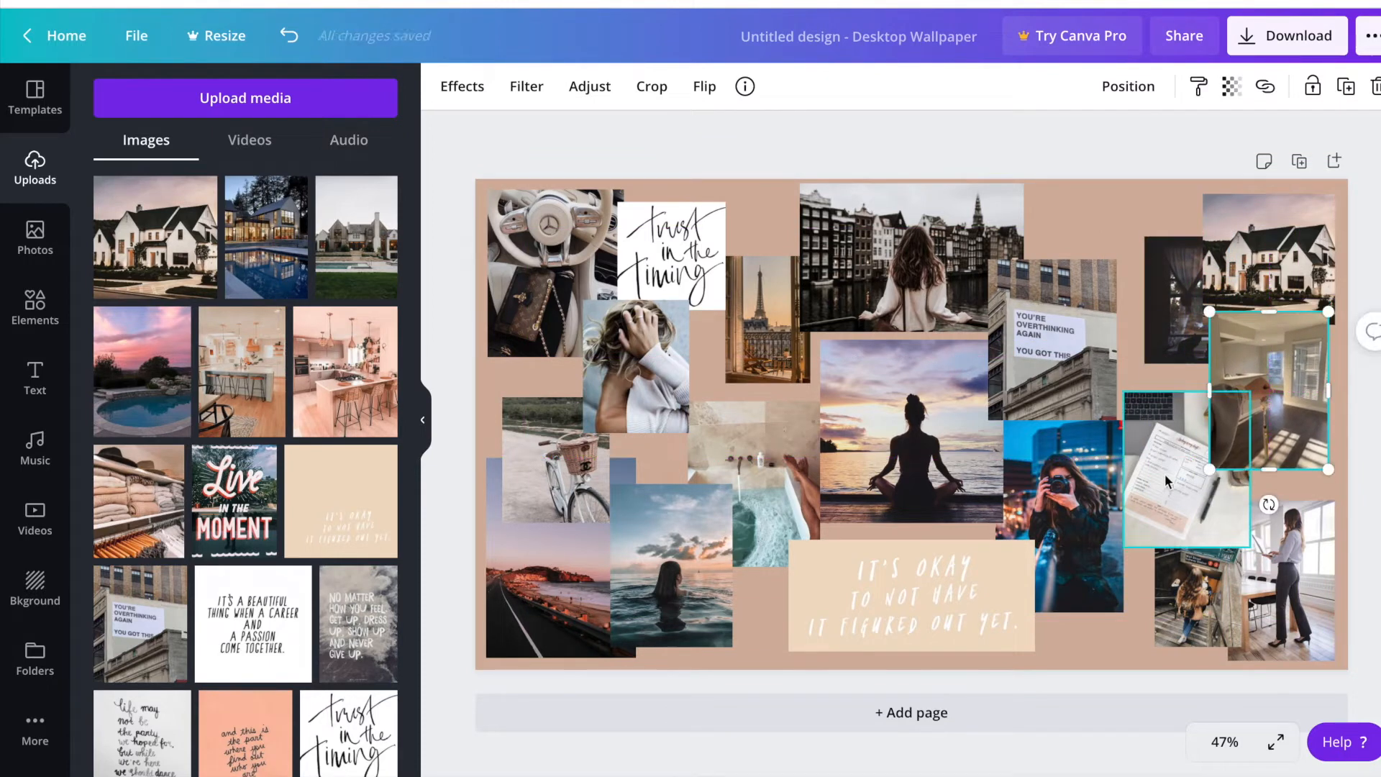
{"action": "left_click", "coordinate": [1128, 87]}
{"action": "left_click", "coordinate": [909, 146]}
Enlarge the subway stairs photo and shift it slightly up beside the woman in the office
{"action": "left_click_drag", "start_coordinate": [1154, 646], "coordinate": [1144, 660]}
{"action": "left_click_drag", "start_coordinate": [1188, 604], "coordinate": [1188, 589]}
{"action": "left_click", "coordinate": [1092, 652]}
Layer the "You're overthinking again" photo behind the Amsterdam canal photo and shift it to sit just beside it
{"action": "left_click_drag", "start_coordinate": [1057, 323], "coordinate": [1051, 308]}
{"action": "left_click", "coordinate": [1127, 86]}
{"action": "left_click", "coordinate": [1084, 145]}
{"action": "left_click", "coordinate": [1194, 207]}
{"action": "left_click", "coordinate": [960, 241]}
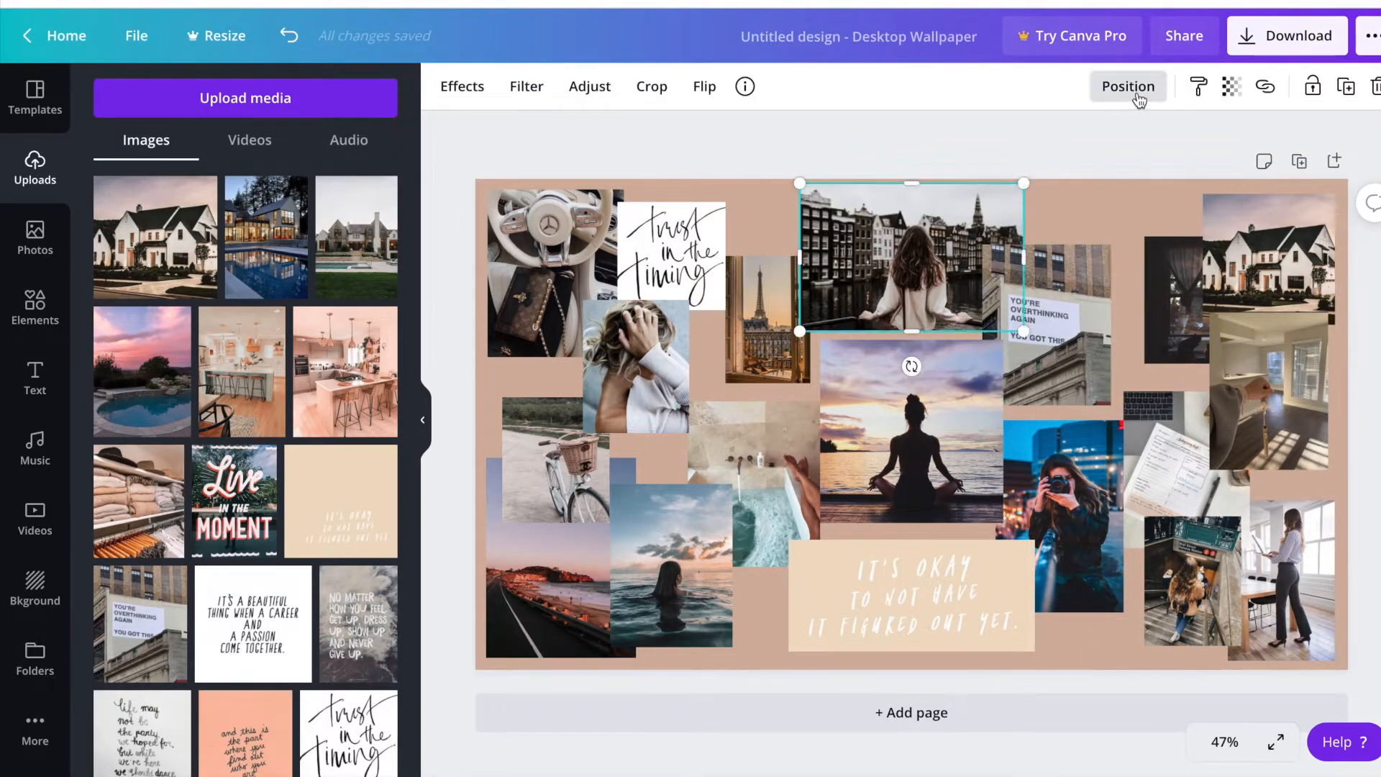
{"action": "left_click", "coordinate": [1131, 88]}
{"action": "left_click", "coordinate": [909, 146]}
{"action": "left_click", "coordinate": [780, 147]}
{"action": "left_click_drag", "start_coordinate": [1073, 294], "coordinate": [1094, 287]}
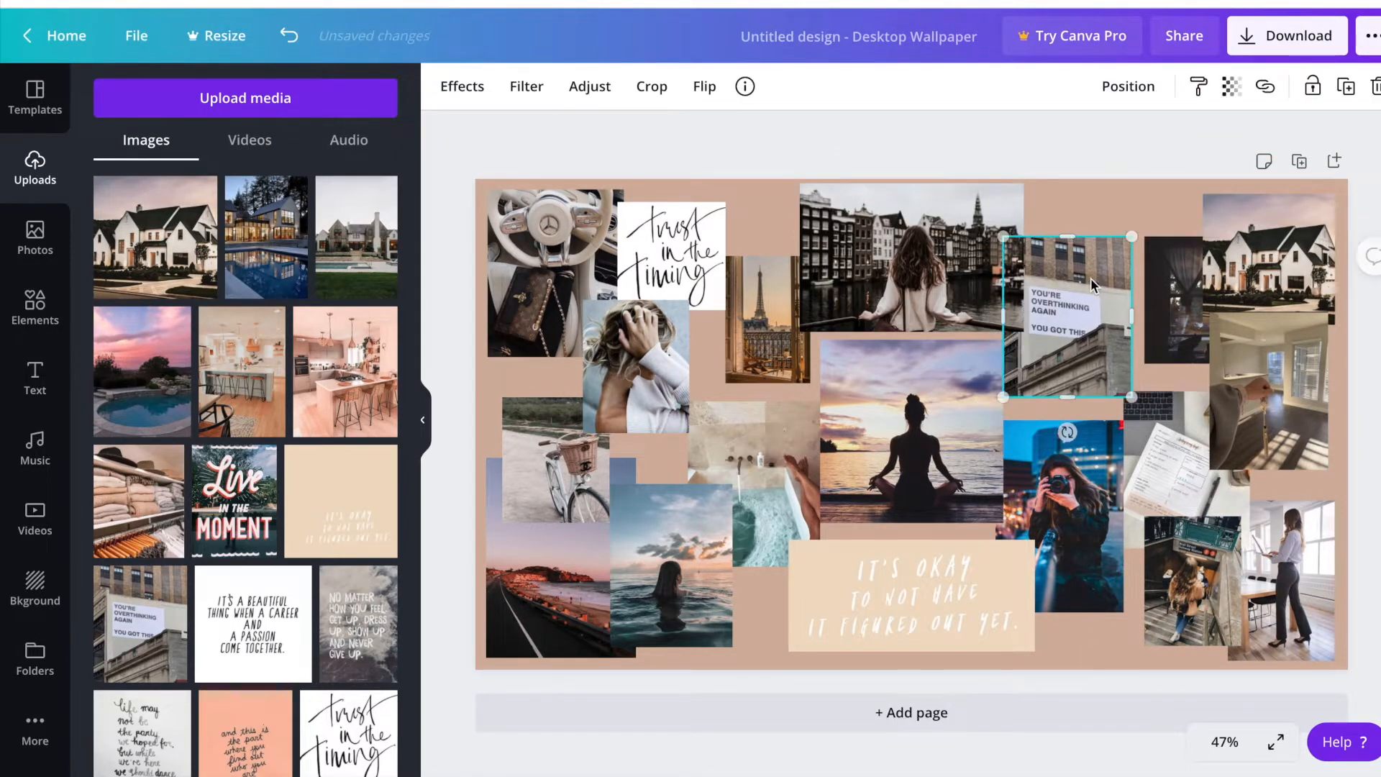
Crop the dark window photo slightly smaller next to the white house
{"action": "double_click", "coordinate": [1170, 278]}
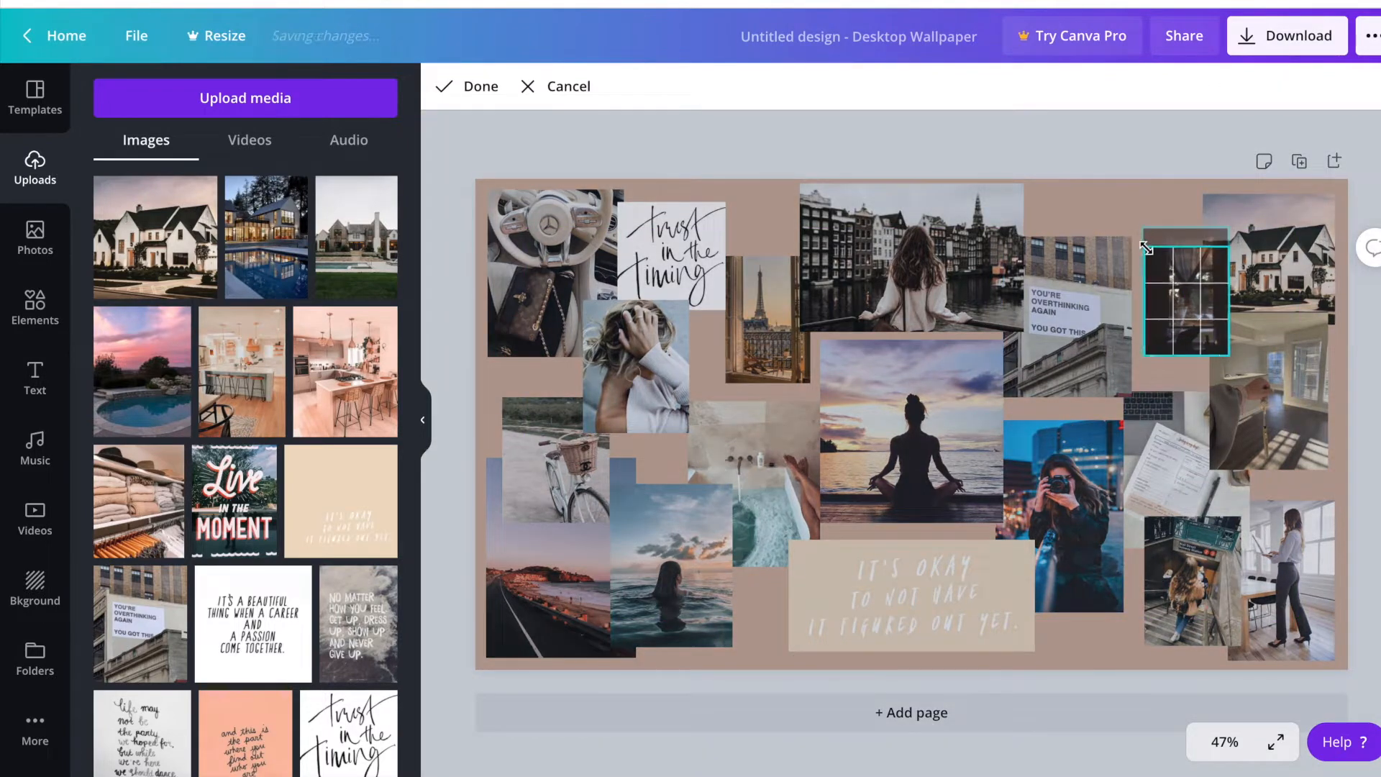
{"action": "left_click_drag", "start_coordinate": [1146, 248], "coordinate": [1146, 253]}
{"action": "left_click", "coordinate": [1126, 206]}
{"action": "left_click", "coordinate": [1106, 191]}
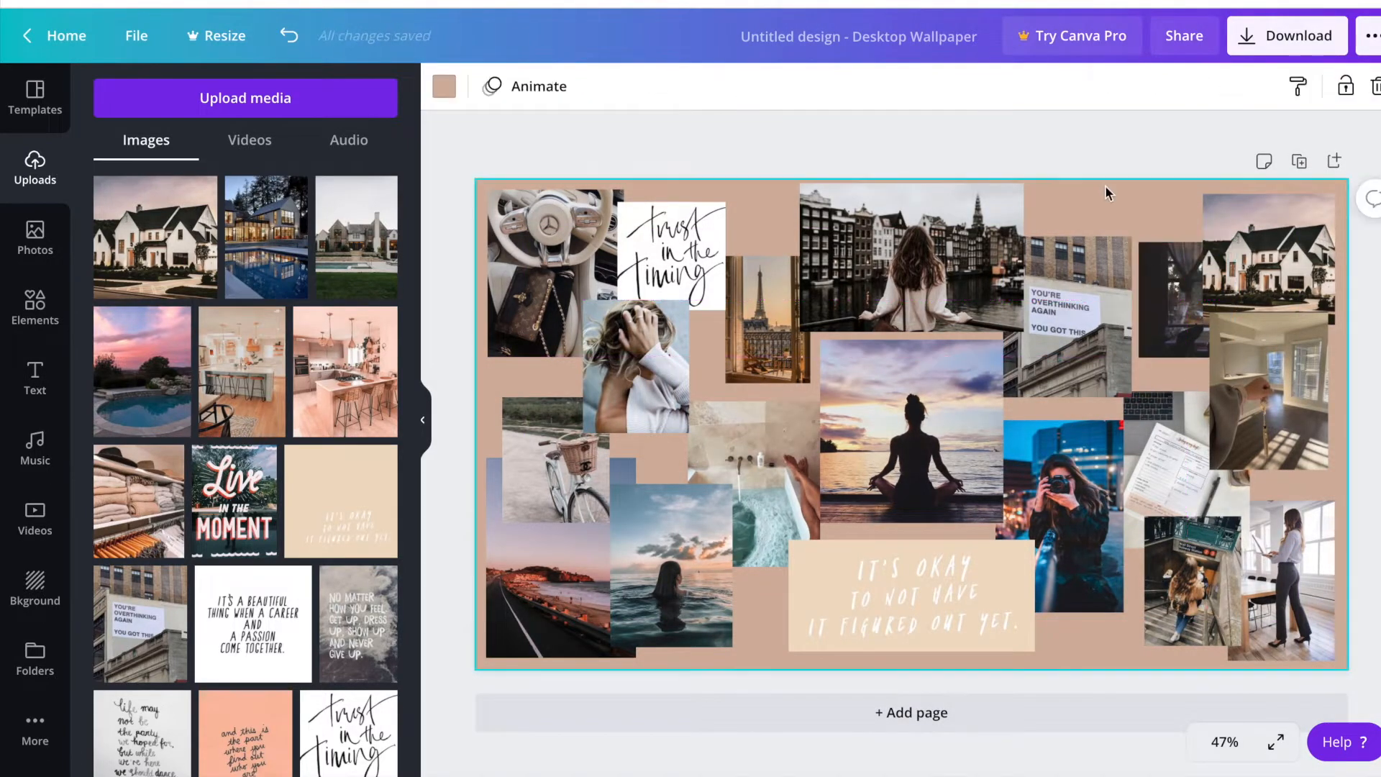
Nudge the bathtub photo and the ocean photo to even out their spacing in the collage
{"action": "left_click_drag", "start_coordinate": [774, 440], "coordinate": [781, 433]}
{"action": "left_click", "coordinate": [1089, 646]}
{"action": "left_click_drag", "start_coordinate": [668, 575], "coordinate": [676, 573]}
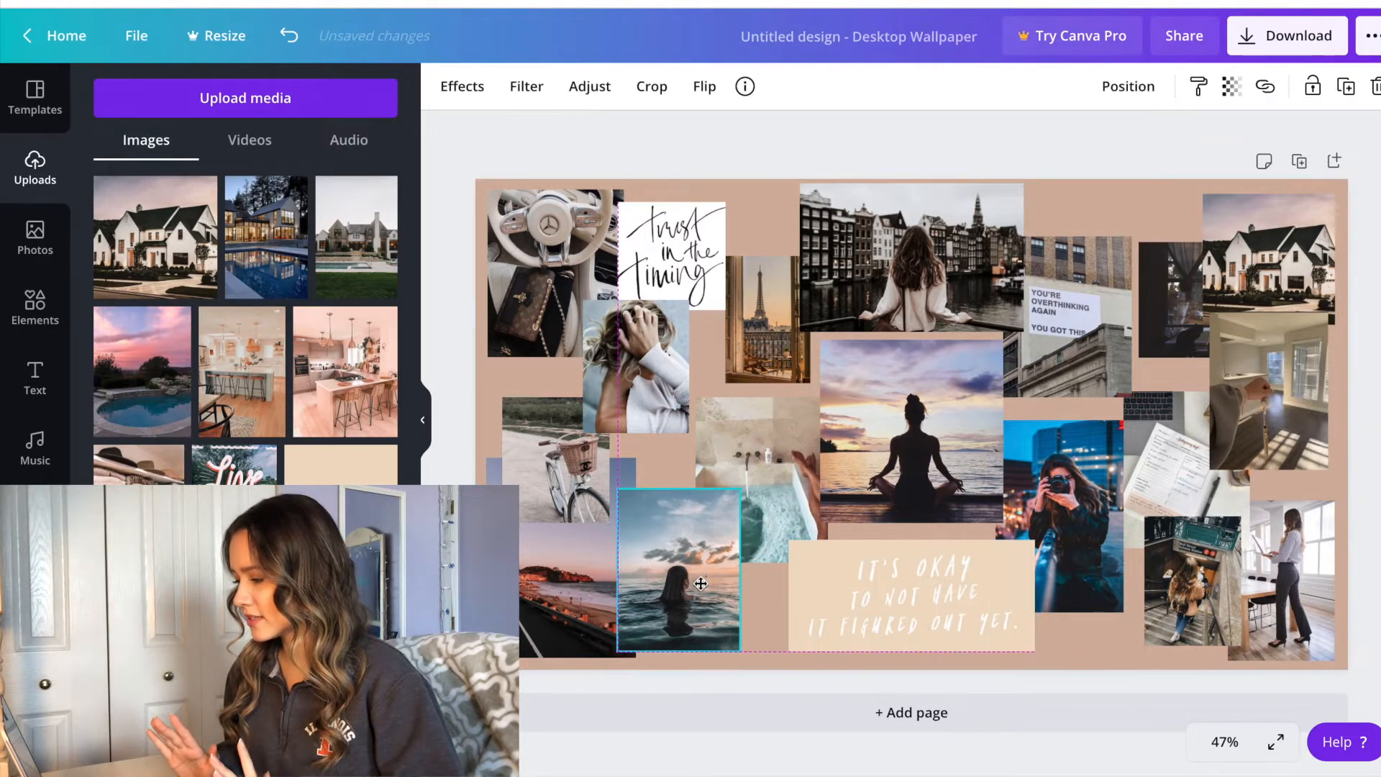
{"action": "left_click", "coordinate": [774, 631]}
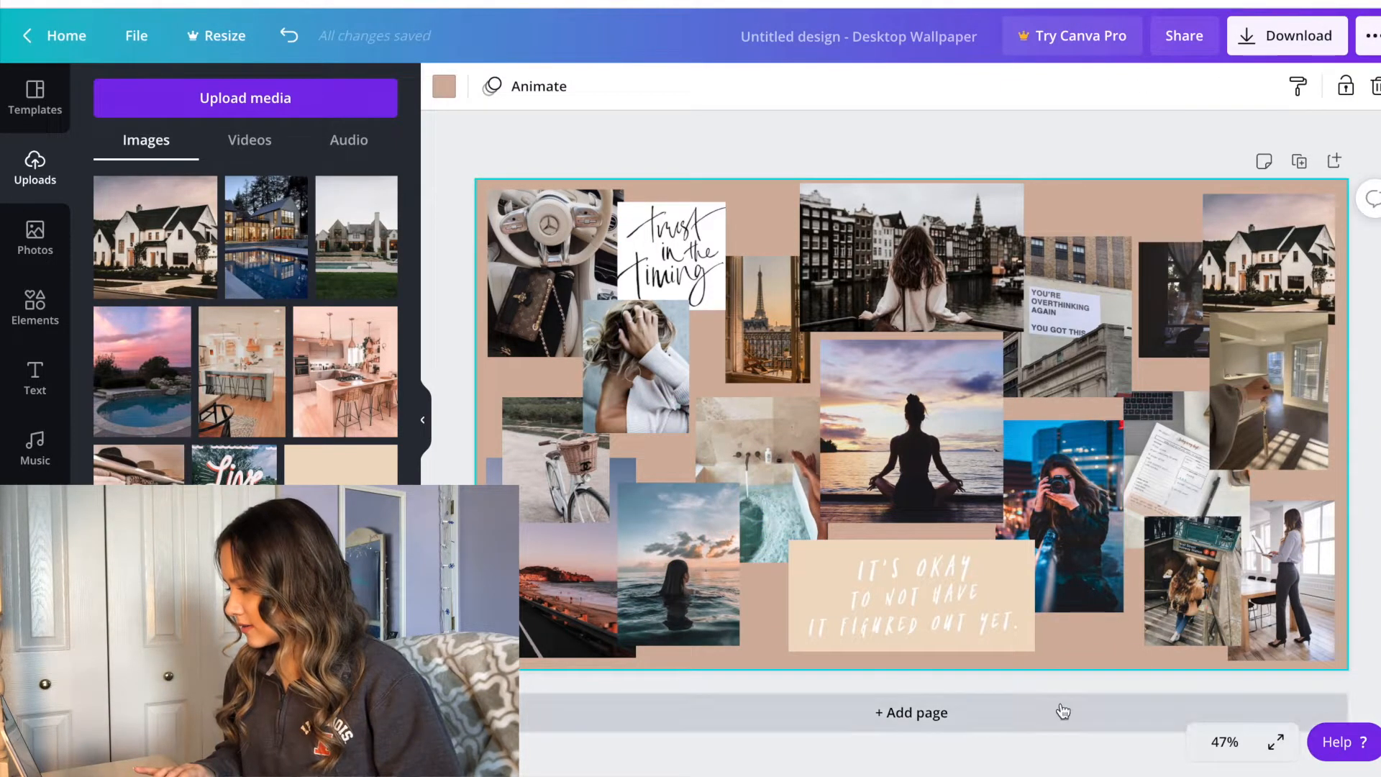
Trim the photo of the woman with the camera and move it slightly down beside the quote
{"action": "left_click", "coordinate": [1100, 584]}
{"action": "left_click_drag", "start_coordinate": [1122, 611], "coordinate": [1105, 611]}
{"action": "left_click", "coordinate": [1088, 634]}
{"action": "left_click_drag", "start_coordinate": [1089, 555], "coordinate": [1089, 569]}
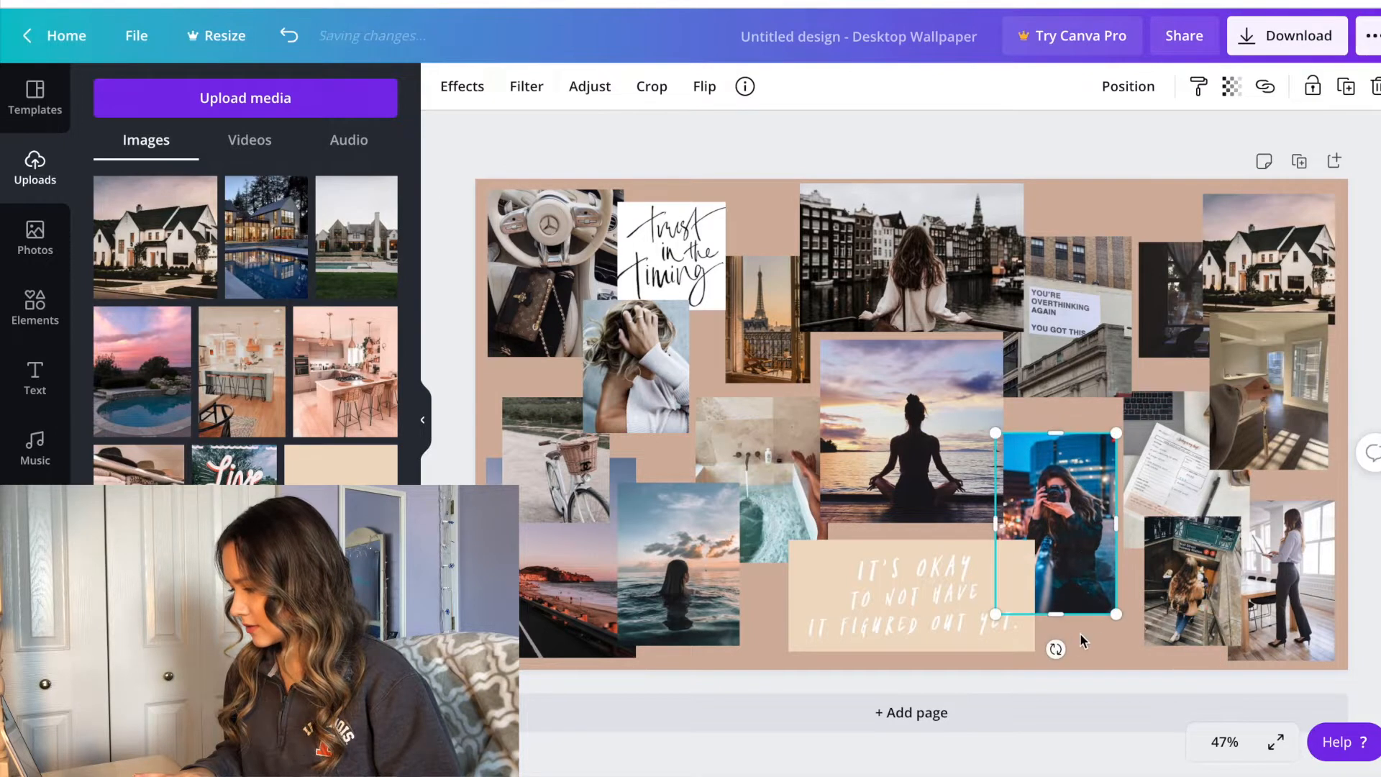
{"action": "left_click", "coordinate": [1129, 633]}
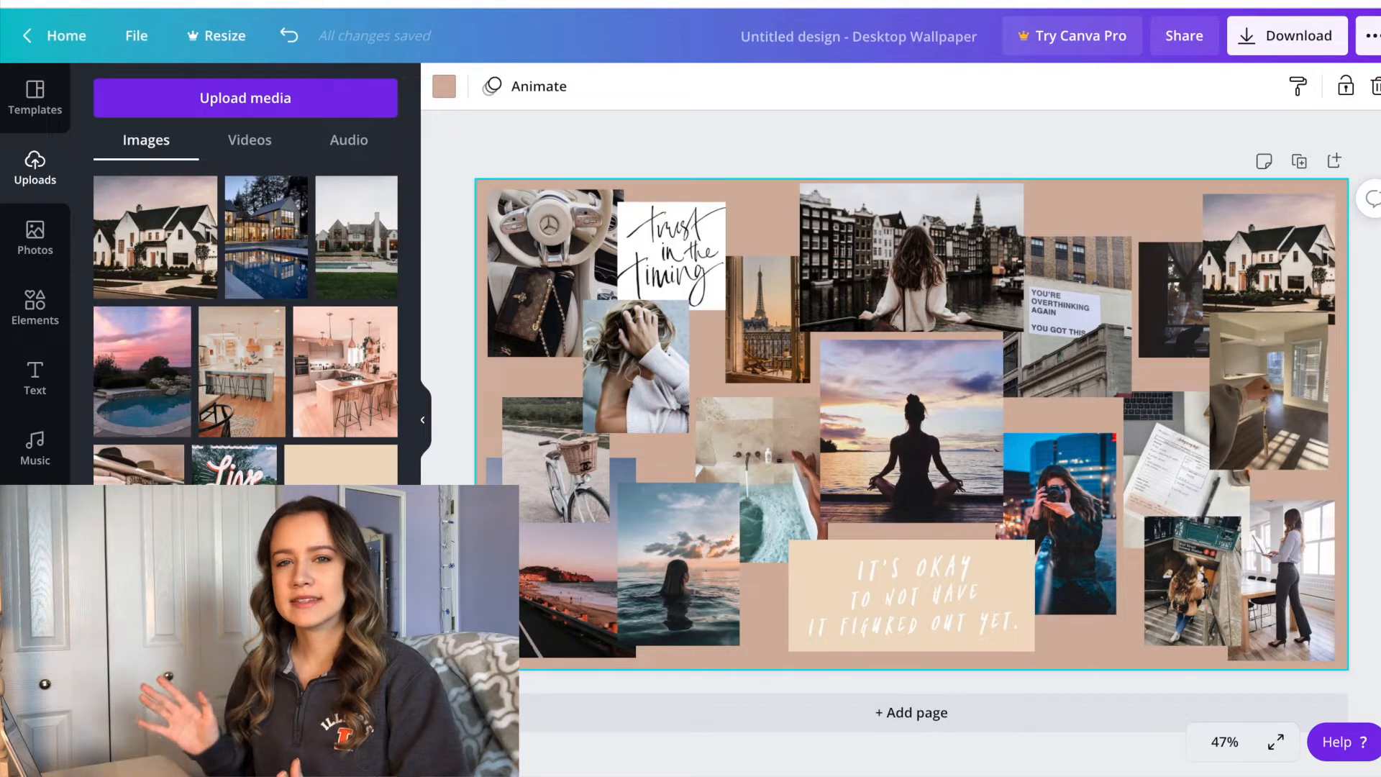
{"action": "key", "text": "Escape"}
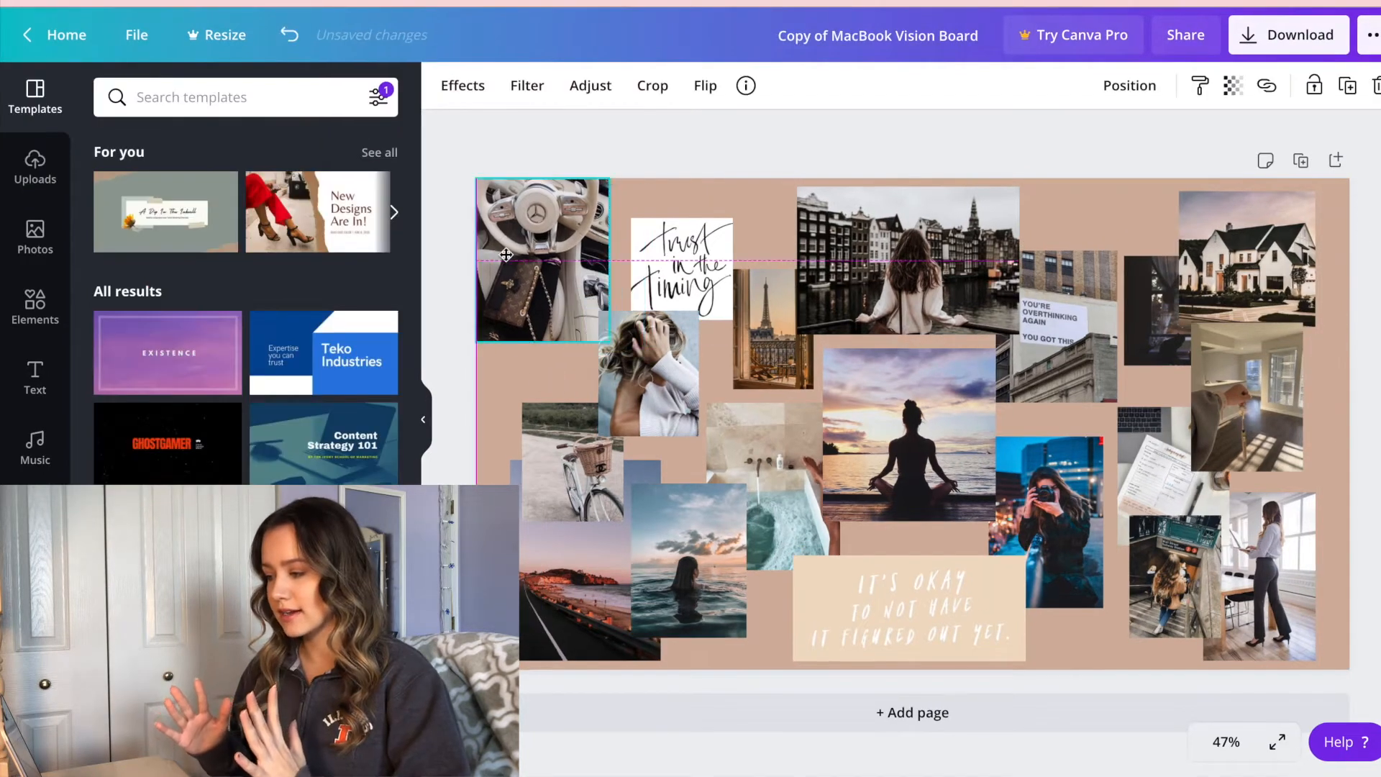
In the Copy of MacBook Vision Board design, fit the "trust in the timing" quote, bicycle and hair photos edge to edge around the car photo
{"action": "left_click_drag", "start_coordinate": [669, 259], "coordinate": [661, 229]}
{"action": "left_click", "coordinate": [528, 403]}
{"action": "left_click_drag", "start_coordinate": [591, 468], "coordinate": [573, 468]}
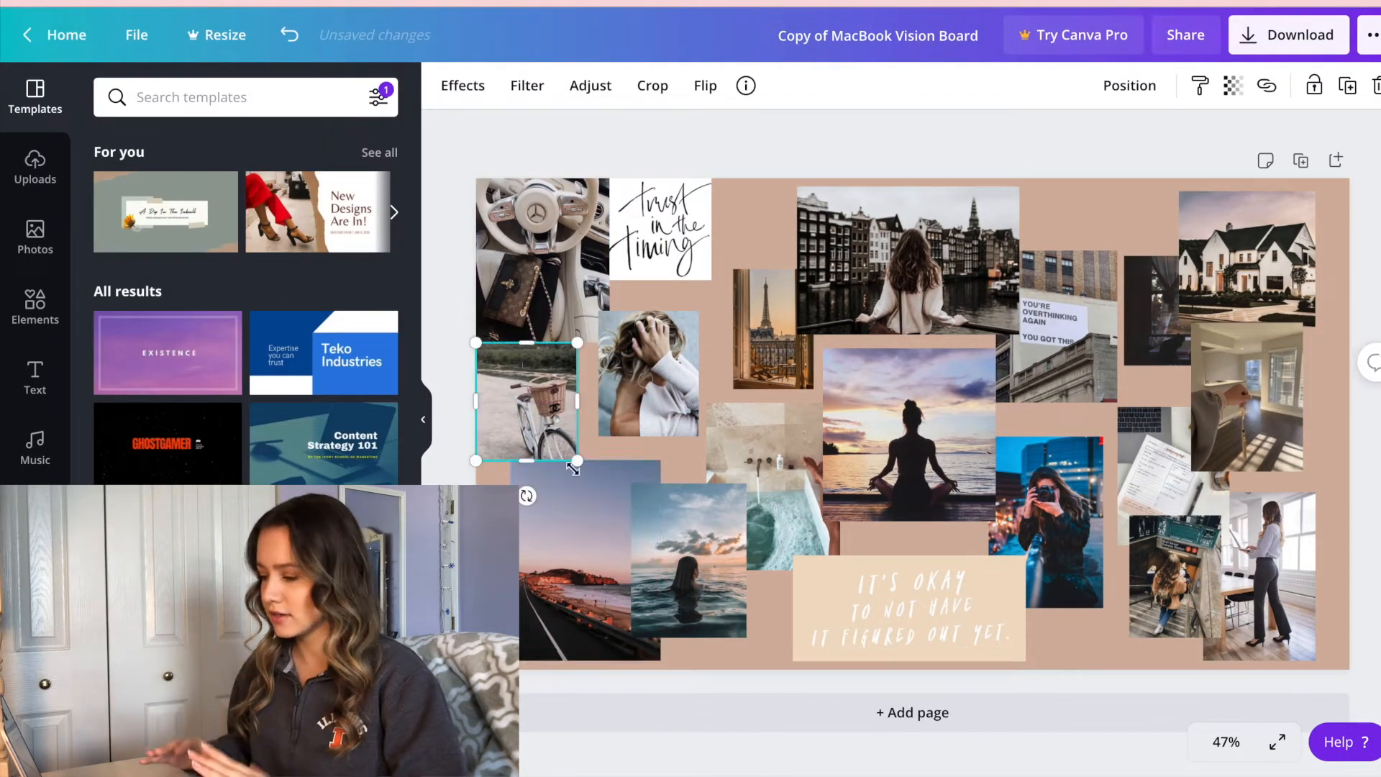
{"action": "left_click_drag", "start_coordinate": [647, 374], "coordinate": [627, 406]}
Fit the ocean photo between the coastal road photo and the "It's okay" quote, extending it to meet the row above
{"action": "left_click", "coordinate": [690, 565]}
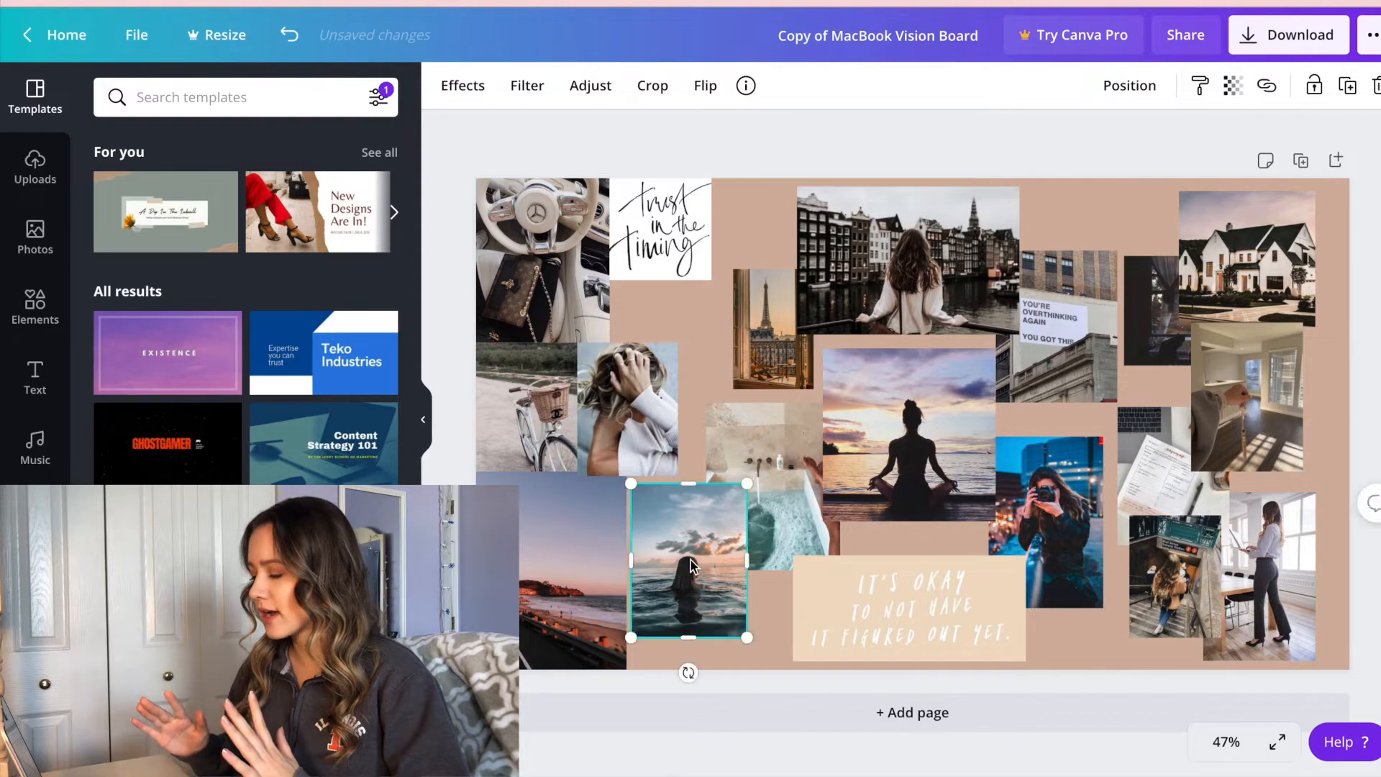
{"action": "left_click_drag", "start_coordinate": [690, 561], "coordinate": [687, 593]}
{"action": "left_click", "coordinate": [630, 458]}
{"action": "left_click_drag", "start_coordinate": [628, 475], "coordinate": [628, 471]}
{"action": "left_click", "coordinate": [684, 541]}
{"action": "left_click_drag", "start_coordinate": [685, 515], "coordinate": [685, 471]}
{"action": "left_click_drag", "start_coordinate": [894, 601], "coordinate": [845, 609]}
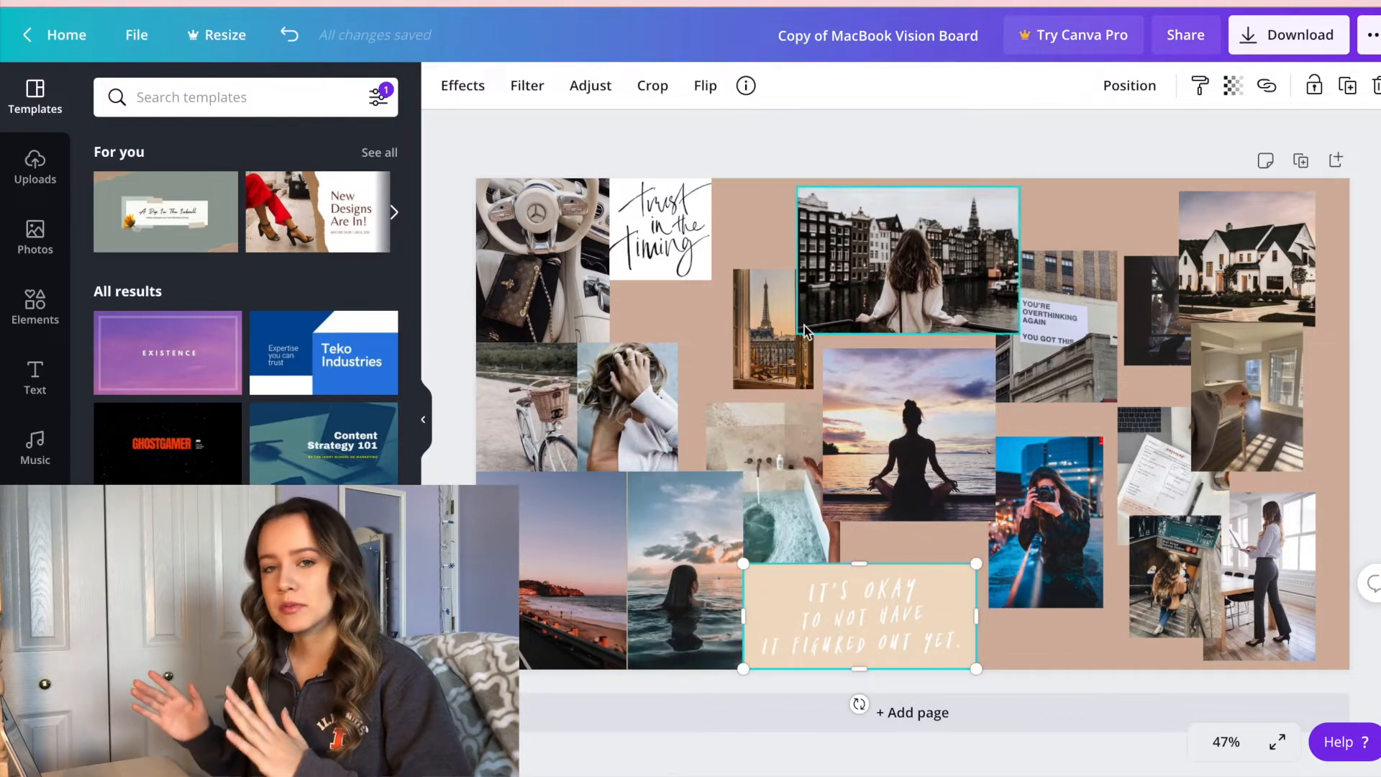
Crop the car photo to the bicycle photo's width and enlarge the "trust in the timing" quote beside it
{"action": "left_click", "coordinate": [557, 277]}
{"action": "left_click_drag", "start_coordinate": [609, 261], "coordinate": [579, 263]}
{"action": "left_click_drag", "start_coordinate": [665, 237], "coordinate": [634, 238]}
{"action": "left_click_drag", "start_coordinate": [679, 280], "coordinate": [741, 328]}
Enlarge the photo of the woman holding her hair to meet the bottom edge of the "trust in the timing" quote
{"action": "left_click", "coordinate": [654, 392]}
{"action": "left_click_drag", "start_coordinate": [678, 406], "coordinate": [705, 407]}
{"action": "left_click_drag", "start_coordinate": [642, 344], "coordinate": [643, 334]}
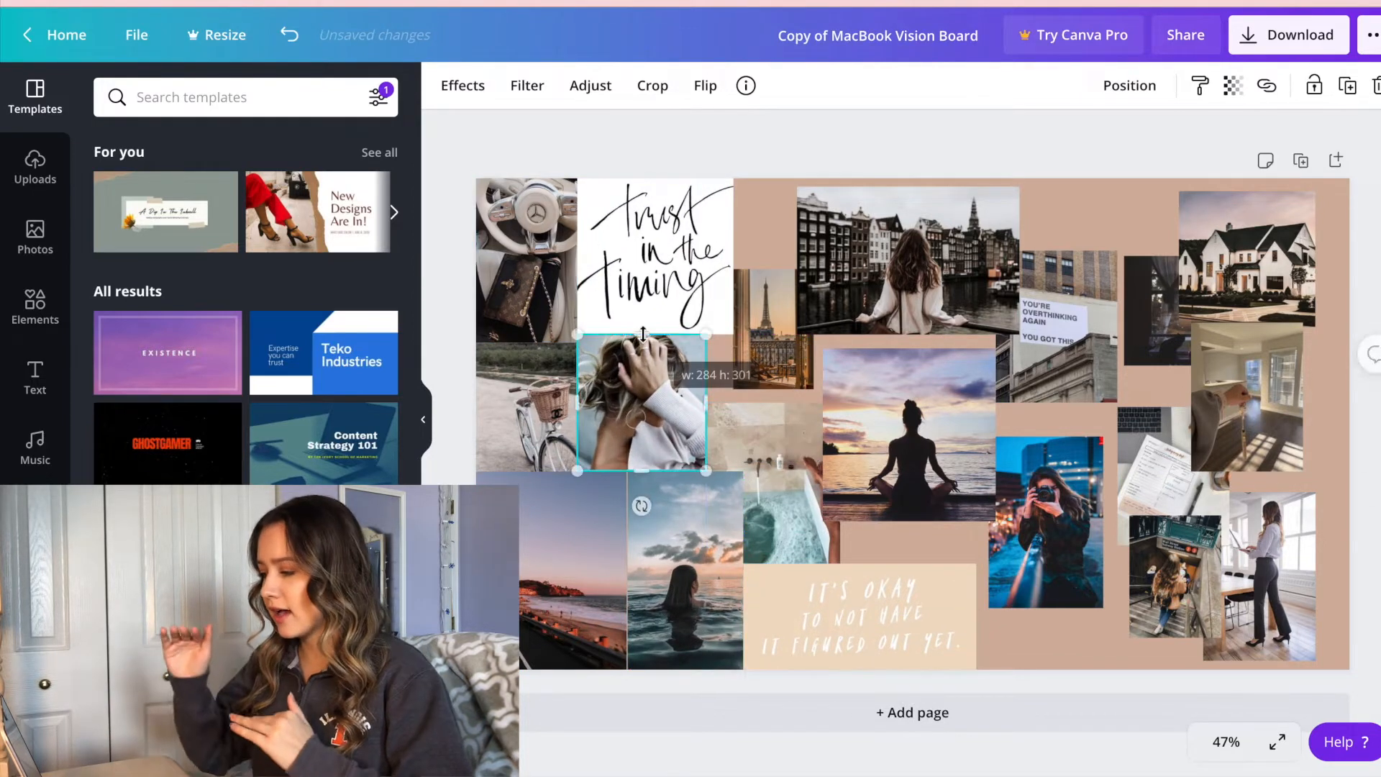
Move the bathtub photo aside and fit the Eiffel Tower photo next to the woman holding her hair
{"action": "left_click_drag", "start_coordinate": [774, 463], "coordinate": [926, 463]}
{"action": "left_click_drag", "start_coordinate": [773, 328], "coordinate": [745, 410]}
{"action": "left_click", "coordinate": [633, 403]}
{"action": "mouse_move", "coordinate": [706, 402]}
{"action": "left_mouse_down"}
{"action": "mouse_move", "coordinate": [680, 405]}
{"action": "mouse_move", "coordinate": [715, 410]}
{"action": "left_mouse_up"}
{"action": "left_click_drag", "start_coordinate": [758, 410], "coordinate": [743, 410]}
{"action": "left_click_drag", "start_coordinate": [711, 352], "coordinate": [711, 335]}
{"action": "left_click", "coordinate": [791, 368]}
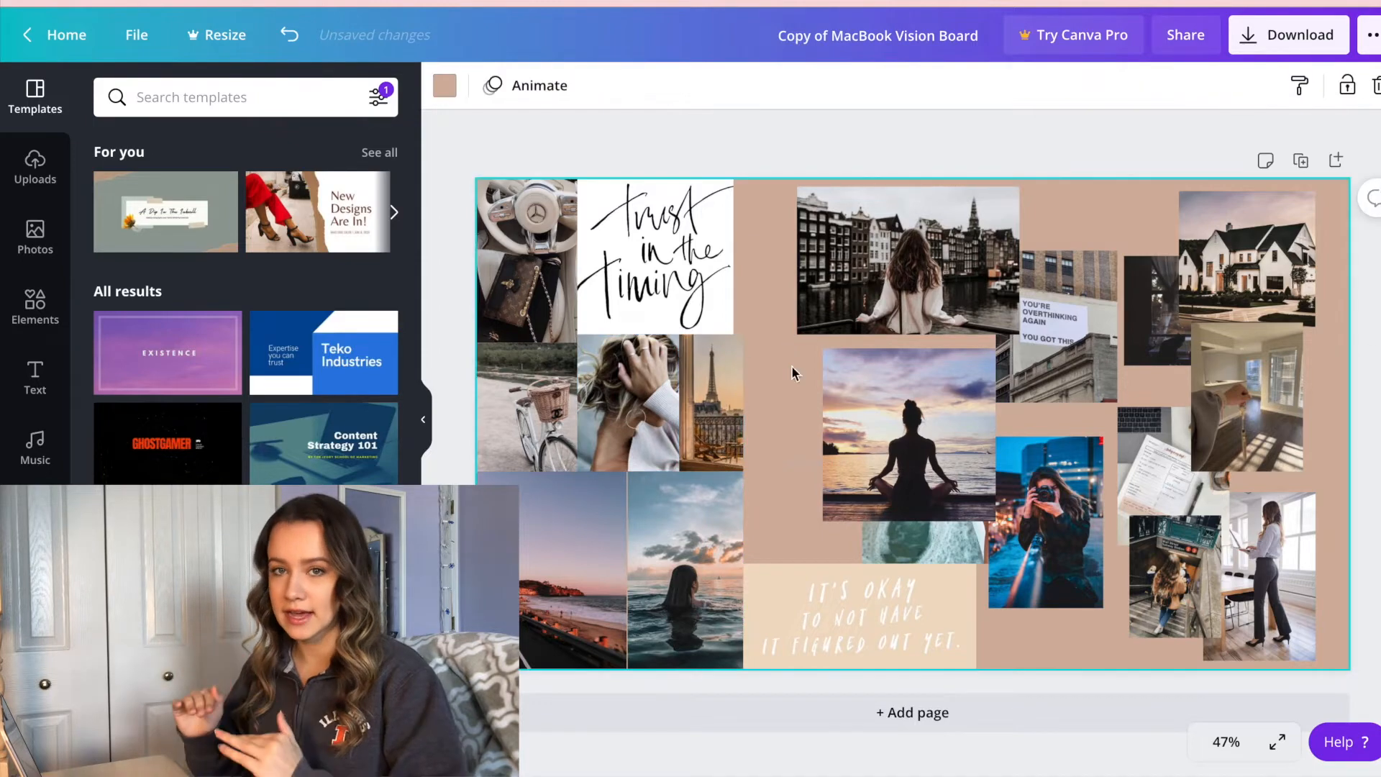
Place and enlarge the Amsterdam canal photo along the top edge beside the quote, moving the meditation photo out of the way
{"action": "left_click_drag", "start_coordinate": [891, 266], "coordinate": [828, 258]}
{"action": "left_click_drag", "start_coordinate": [956, 253], "coordinate": [1015, 252]}
{"action": "left_click_drag", "start_coordinate": [956, 266], "coordinate": [956, 266]}
{"action": "left_click_drag", "start_coordinate": [930, 427], "coordinate": [1036, 478]}
{"action": "left_click", "coordinate": [891, 287]}
{"action": "left_click_drag", "start_coordinate": [873, 327], "coordinate": [874, 334]}
Enlarge the bathtub photo to fill the space between the Amsterdam photo and the "It's okay" quote, and trim its width
{"action": "left_click_drag", "start_coordinate": [899, 470], "coordinate": [780, 409]}
{"action": "left_click_drag", "start_coordinate": [877, 503], "coordinate": [925, 563]}
{"action": "left_click_drag", "start_coordinate": [925, 448], "coordinate": [877, 448]}
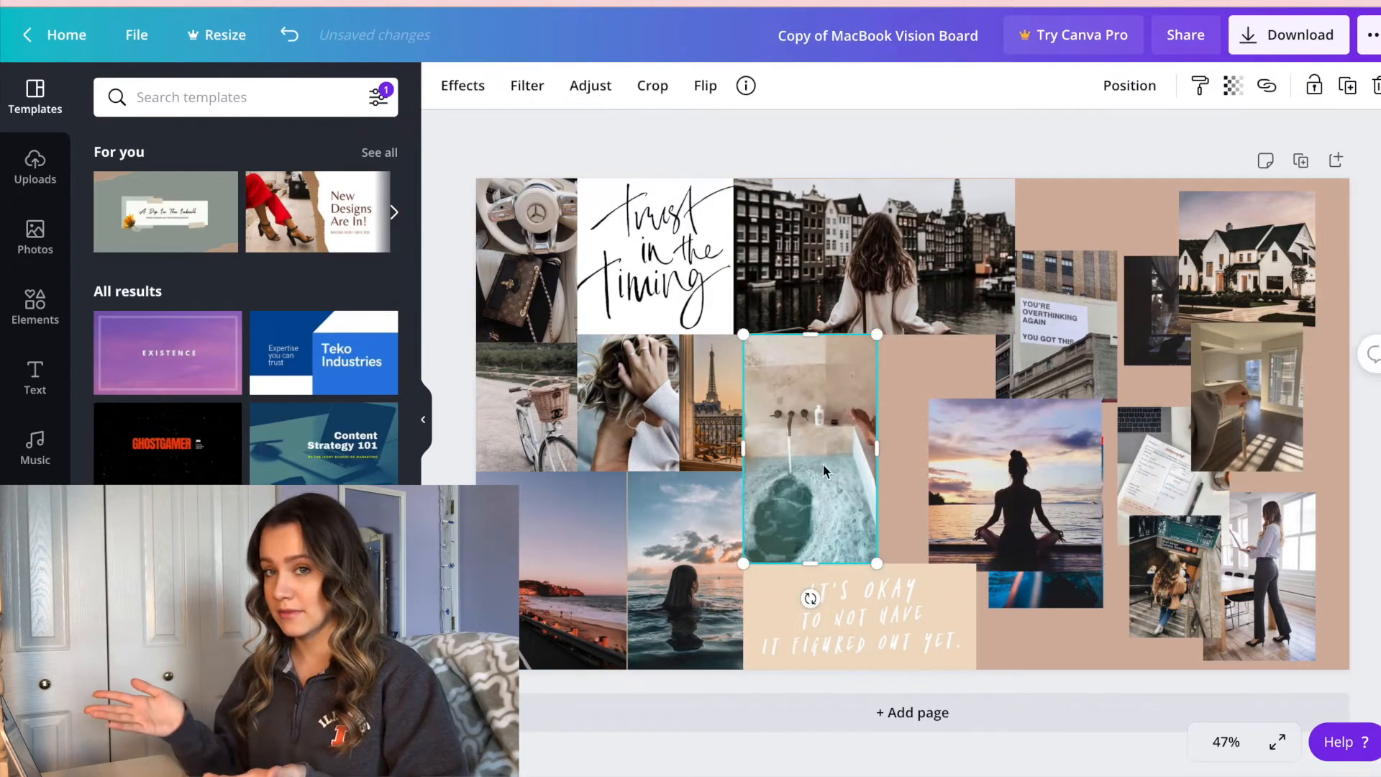
Move the meditation and "You're overthinking again" photos aside and fit the enlarged camera photo beside the bathtub
{"action": "left_click_drag", "start_coordinate": [1007, 488], "coordinate": [1202, 389]}
{"action": "left_click_drag", "start_coordinate": [1057, 370], "coordinate": [1161, 325]}
{"action": "left_click_drag", "start_coordinate": [1046, 528], "coordinate": [934, 428]}
{"action": "left_click_drag", "start_coordinate": [992, 507], "coordinate": [1029, 563]}
{"action": "left_click_drag", "start_coordinate": [1029, 449], "coordinate": [1015, 449]}
{"action": "left_click", "coordinate": [1064, 589]}
Move the subway and planner photos aside and crop the "It's okay" quote narrower, adjusting its framing
{"action": "left_click_drag", "start_coordinate": [1173, 579], "coordinate": [1059, 385]}
{"action": "left_click_drag", "start_coordinate": [1154, 496], "coordinate": [1206, 571]}
{"action": "left_click", "coordinate": [907, 616]}
{"action": "left_click_drag", "start_coordinate": [976, 617], "coordinate": [935, 615]}
{"action": "left_click", "coordinate": [653, 86]}
{"action": "left_click_drag", "start_coordinate": [852, 603], "coordinate": [835, 602]}
{"action": "left_click", "coordinate": [477, 86]}
{"action": "left_click_drag", "start_coordinate": [935, 616], "coordinate": [947, 616]}
Shrink the room photo and crop it into the gap beside the "It's okay" quote beneath the camera photo
{"action": "left_click", "coordinate": [1068, 547]}
{"action": "left_click_drag", "start_coordinate": [1247, 402], "coordinate": [1095, 598]}
{"action": "left_click_drag", "start_coordinate": [1151, 668], "coordinate": [1139, 651]}
{"action": "left_click_drag", "start_coordinate": [1089, 583], "coordinate": [996, 625]}
{"action": "left_click_drag", "start_coordinate": [1046, 695], "coordinate": [1026, 668]}
{"action": "left_click_drag", "start_coordinate": [1026, 617], "coordinate": [1015, 618]}
{"action": "left_click", "coordinate": [1063, 532]}
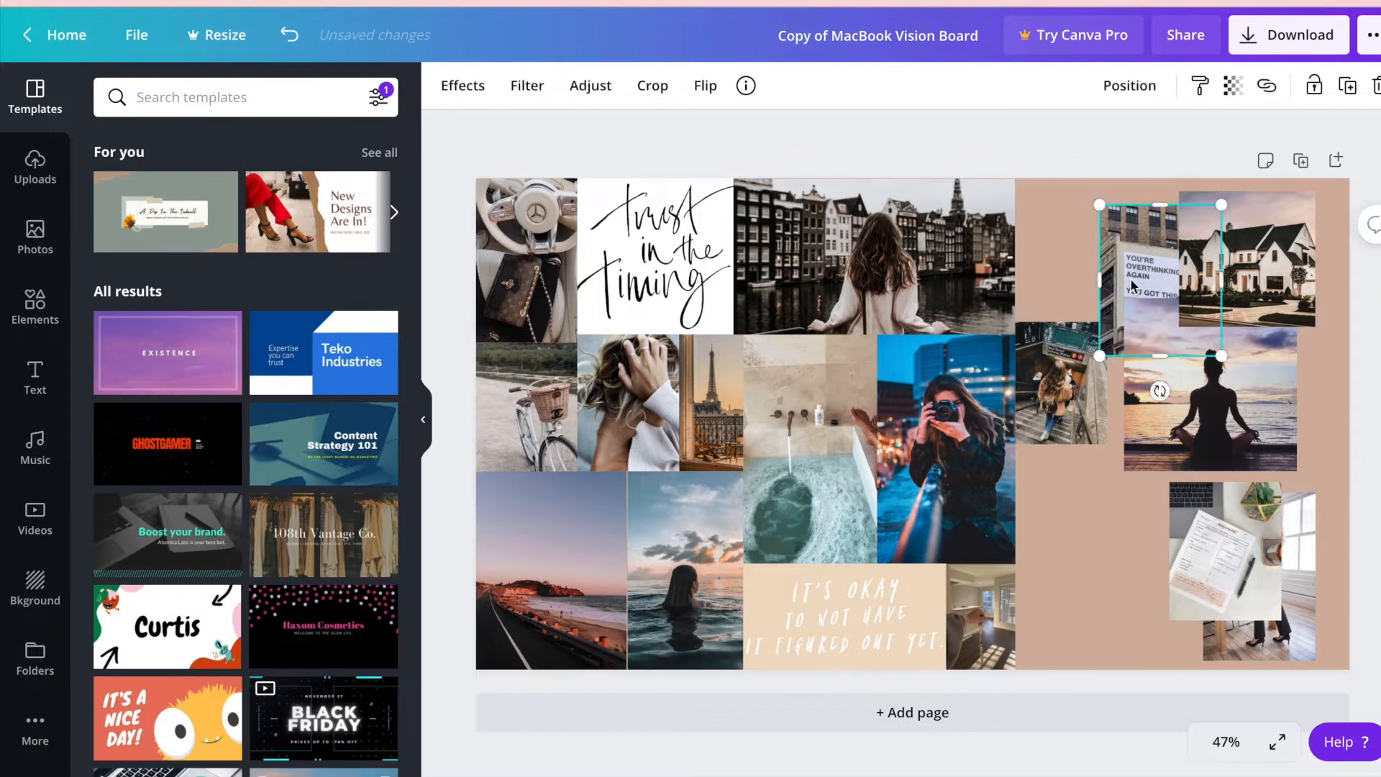
Place the "You're overthinking again" photo beside the Amsterdam photo and the subway photo on the bottom edge, enlarging both
{"action": "left_click_drag", "start_coordinate": [1133, 287], "coordinate": [1048, 260]}
{"action": "left_click_drag", "start_coordinate": [1060, 389], "coordinate": [1061, 613]}
{"action": "left_click_drag", "start_coordinate": [1107, 546], "coordinate": [1156, 482]}
{"action": "left_click", "coordinate": [1091, 305]}
{"action": "left_click_drag", "start_coordinate": [1137, 330], "coordinate": [1183, 390]}
Clear the planner, meditation, house and dark window photos from the upper corner and further enlarge the "You're overthinking again" photo
{"action": "left_click_drag", "start_coordinate": [1219, 508], "coordinate": [918, 380]}
{"action": "left_click_drag", "start_coordinate": [1215, 403], "coordinate": [1003, 448]}
{"action": "left_click", "coordinate": [1199, 346]}
{"action": "left_click_drag", "start_coordinate": [1215, 365], "coordinate": [1273, 435]}
{"action": "left_click_drag", "start_coordinate": [1183, 390], "coordinate": [1179, 384]}
{"action": "left_click_drag", "start_coordinate": [1255, 266], "coordinate": [1057, 478]}
{"action": "left_click_drag", "start_coordinate": [1233, 359], "coordinate": [1125, 448]}
Fit the enlarged office woman photo into the upper corner and widen the "You're overthinking again" photo to meet it
{"action": "left_click_drag", "start_coordinate": [1248, 599], "coordinate": [1282, 287]}
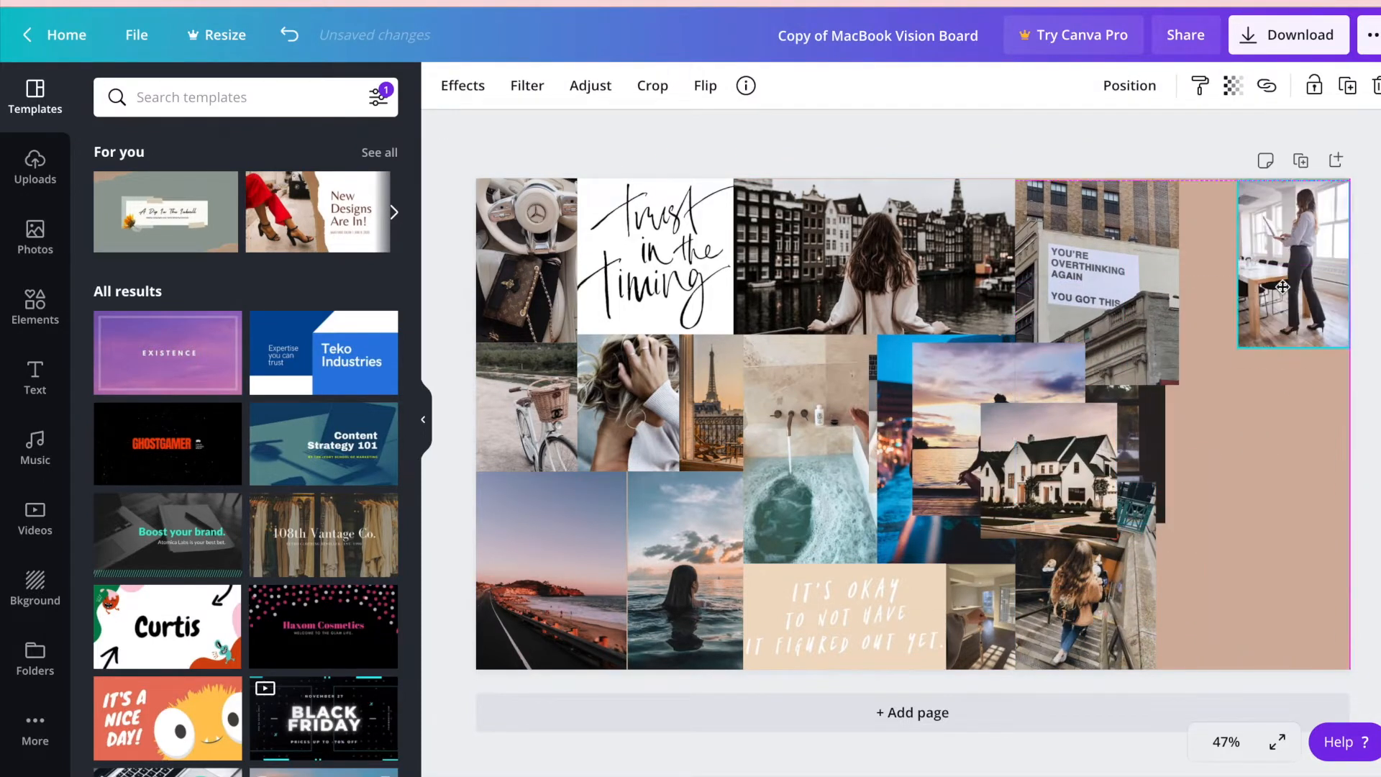
{"action": "left_click_drag", "start_coordinate": [1237, 348], "coordinate": [1212, 384]}
{"action": "left_click", "coordinate": [1121, 288]}
{"action": "left_click_drag", "start_coordinate": [1179, 282], "coordinate": [1213, 282]}
Place the house photo beneath the office photo and the dark window photo in the lower corner, trimming the subway and window photos' top edges
{"action": "left_click", "coordinate": [1050, 468]}
{"action": "left_click_drag", "start_coordinate": [1050, 468], "coordinate": [1282, 449]}
{"action": "left_click_drag", "start_coordinate": [998, 431], "coordinate": [1200, 318]}
{"action": "left_click_drag", "start_coordinate": [1090, 439], "coordinate": [1156, 578]}
{"action": "left_click", "coordinate": [1086, 575]}
{"action": "left_click_drag", "start_coordinate": [1086, 483], "coordinate": [1085, 508]}
{"action": "left_click", "coordinate": [1253, 582]}
{"action": "left_click_drag", "start_coordinate": [1252, 489], "coordinate": [1252, 507]}
Fit the meditation photo beneath the "You're overthinking again" photo at about 269 × 269, and open the uploaded images
{"action": "left_click_drag", "start_coordinate": [1166, 378], "coordinate": [1068, 483]}
{"action": "left_click_drag", "start_coordinate": [1187, 335], "coordinate": [1153, 408]}
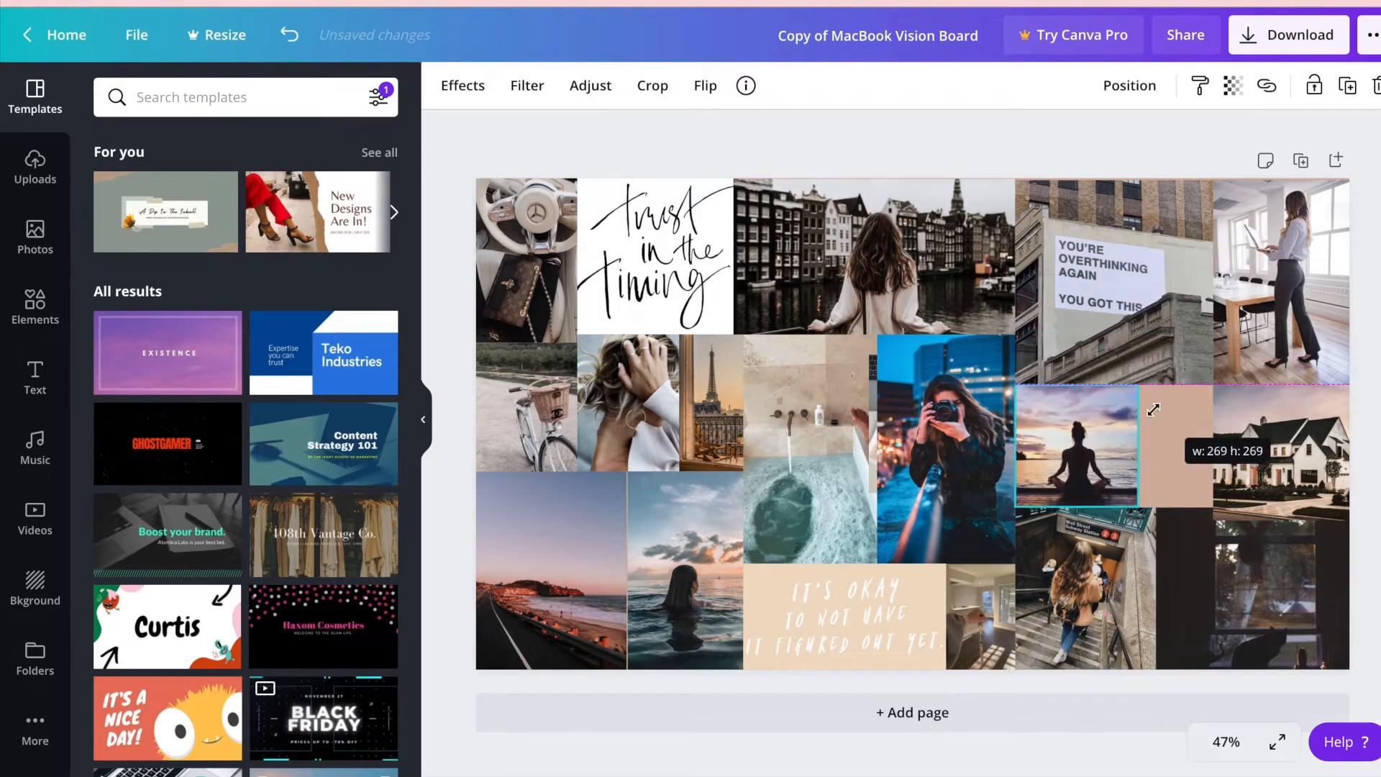
{"action": "left_click", "coordinate": [1163, 461]}
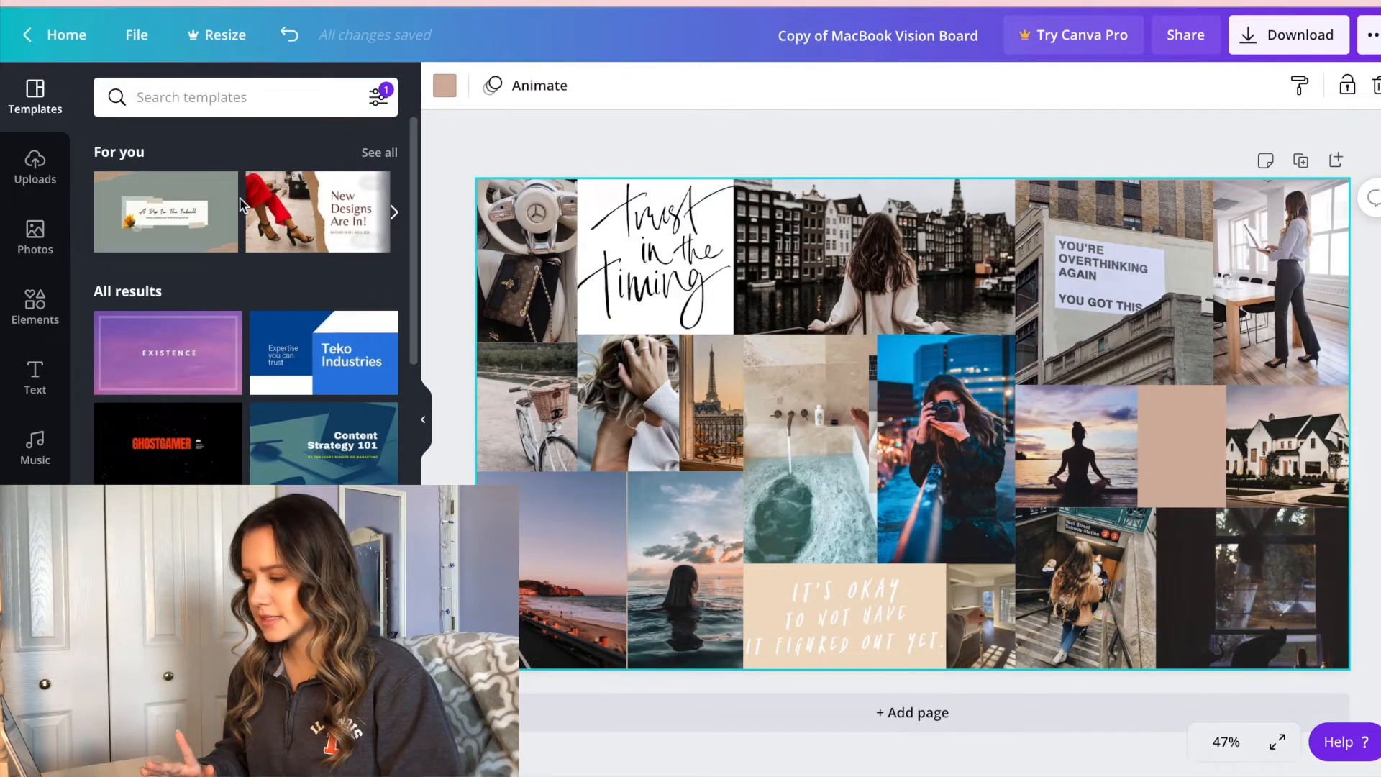
{"action": "left_click", "coordinate": [34, 166]}
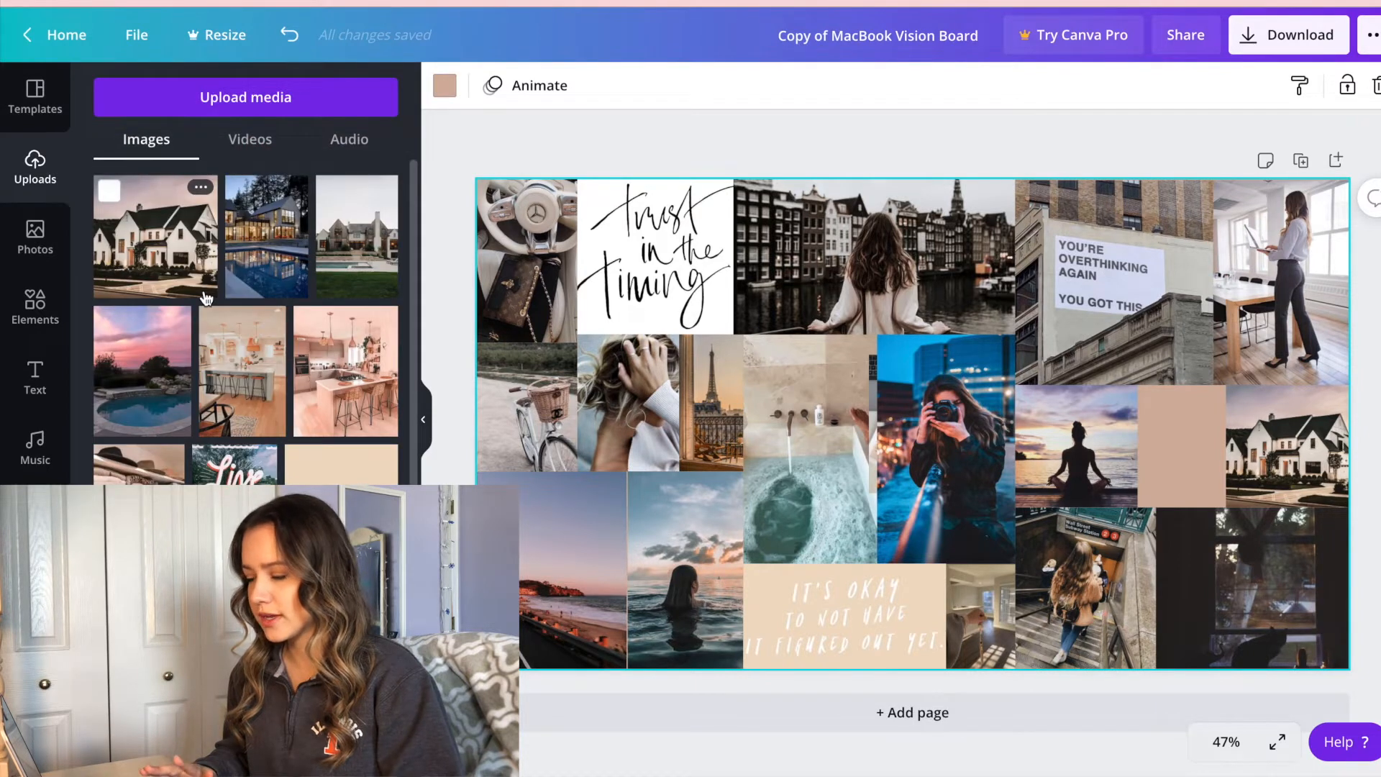
Add the "hello gorgeous." image from the uploads and crop away part of its upper and lower tan area
{"action": "scroll", "coordinate": [207, 297], "scroll_direction": "down", "scroll_amount": 3}
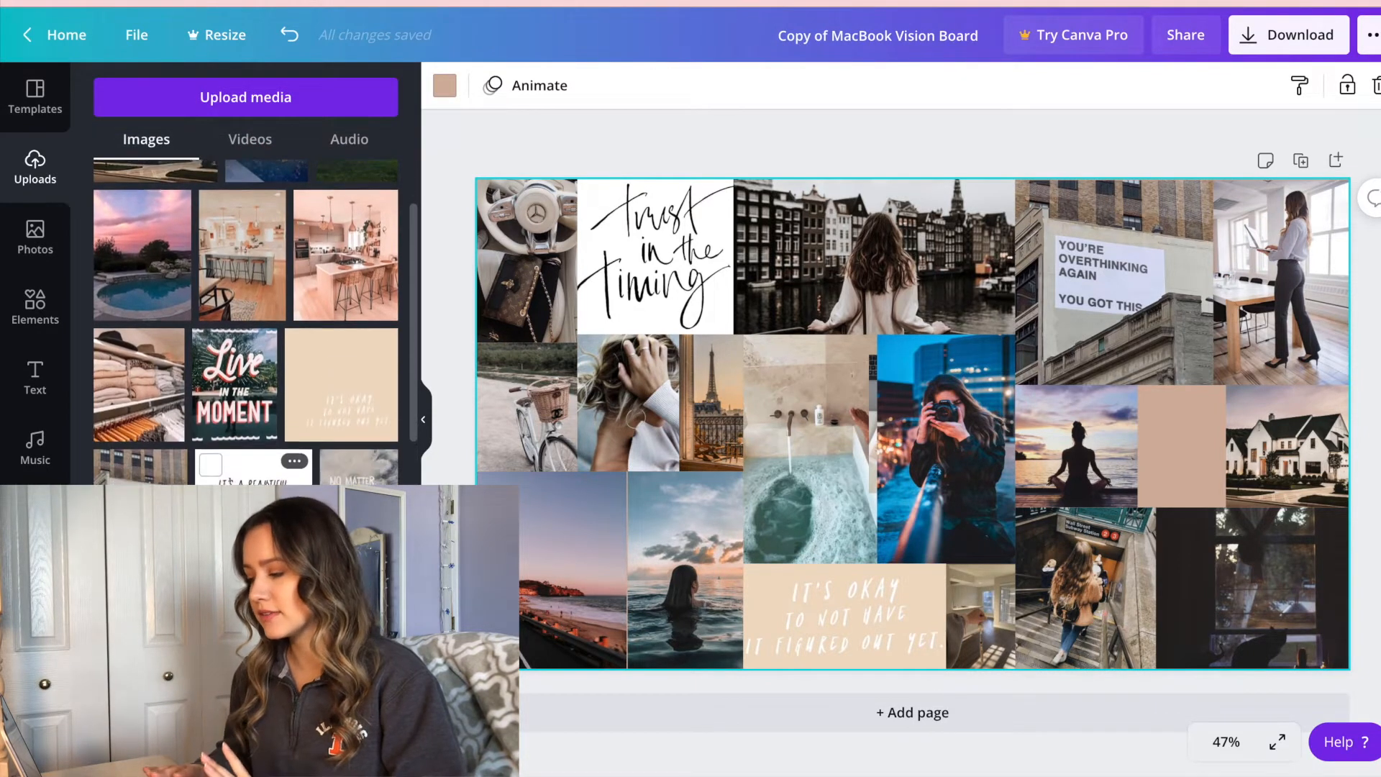
{"action": "scroll", "coordinate": [246, 322], "scroll_direction": "down", "scroll_amount": 4}
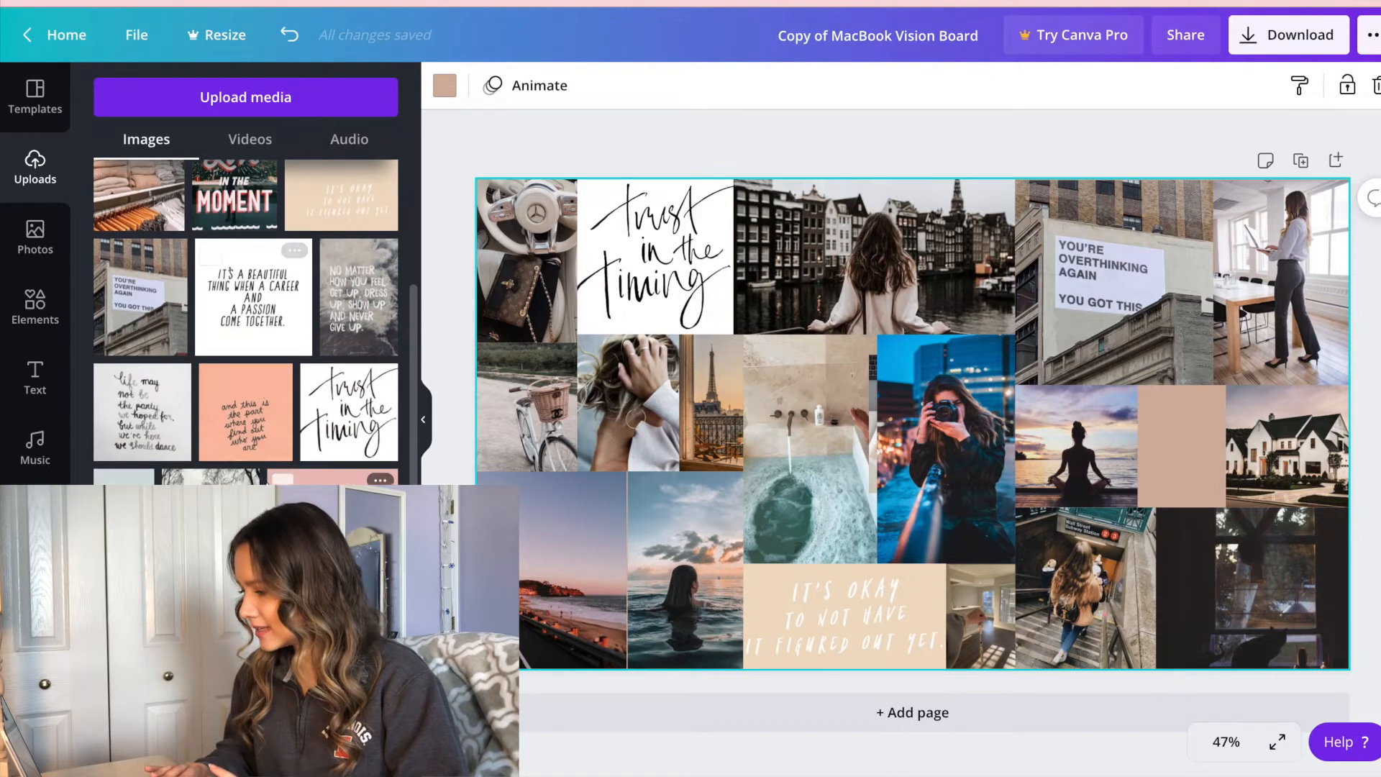
{"action": "scroll", "coordinate": [269, 483], "scroll_direction": "down", "scroll_amount": 5}
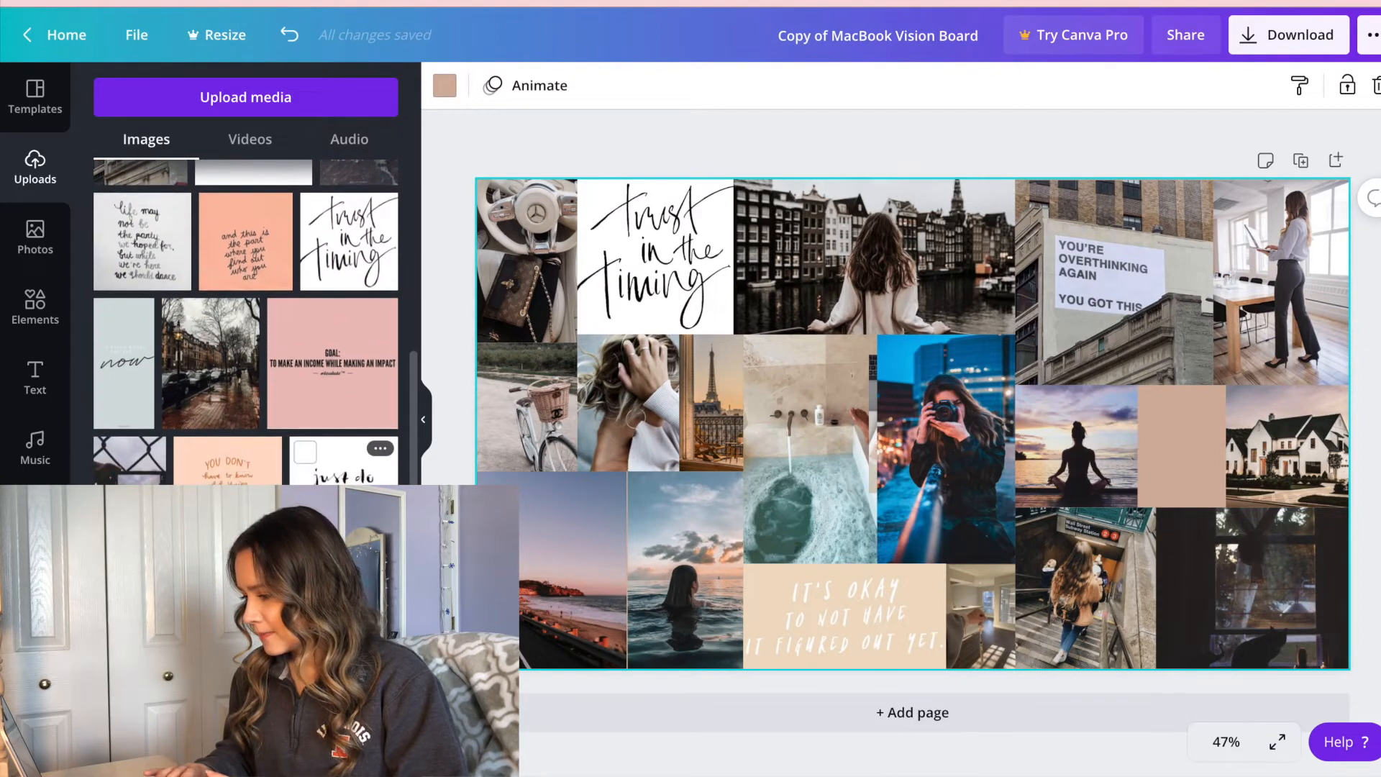
{"action": "scroll", "coordinate": [246, 316], "scroll_direction": "down", "scroll_amount": 2}
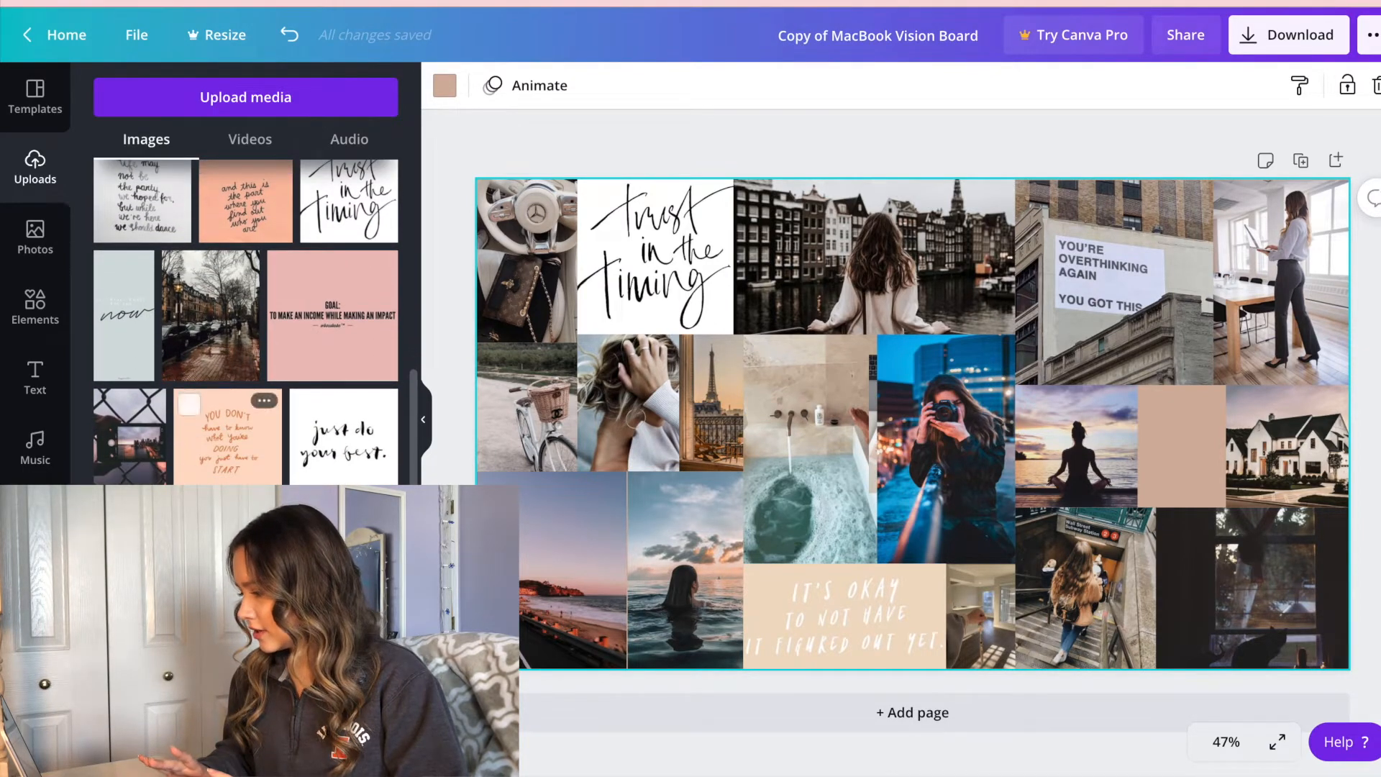
{"action": "left_click", "coordinate": [223, 553]}
{"action": "left_click", "coordinate": [654, 86]}
{"action": "left_click_drag", "start_coordinate": [812, 273], "coordinate": [803, 328]}
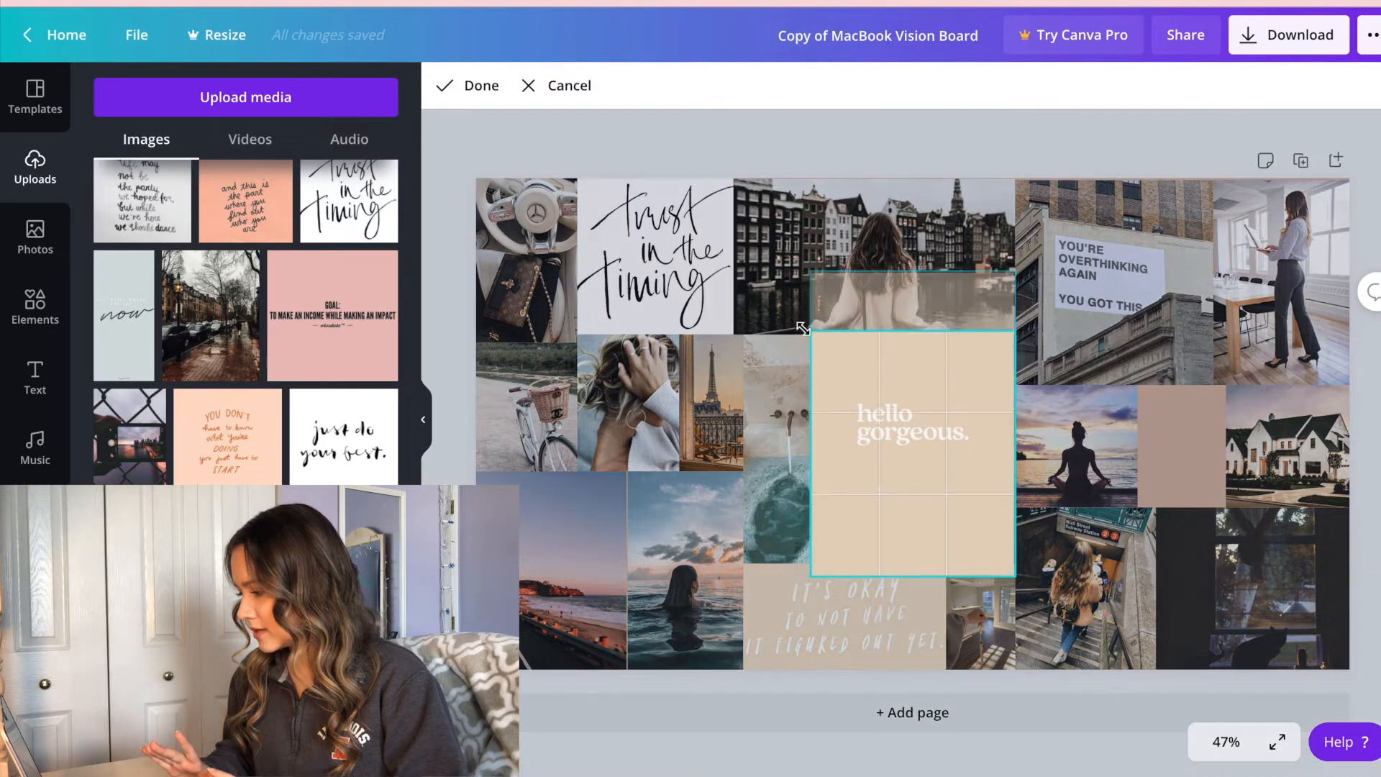
{"action": "left_click_drag", "start_coordinate": [1016, 578], "coordinate": [996, 535]}
{"action": "key", "text": "Return"}
Fit the "hello gorgeous." image into the gap between the meditation and house photos, and recrop it to centre its text
{"action": "left_click_drag", "start_coordinate": [924, 462], "coordinate": [1253, 518]}
{"action": "left_click_drag", "start_coordinate": [1323, 589], "coordinate": [1227, 508]}
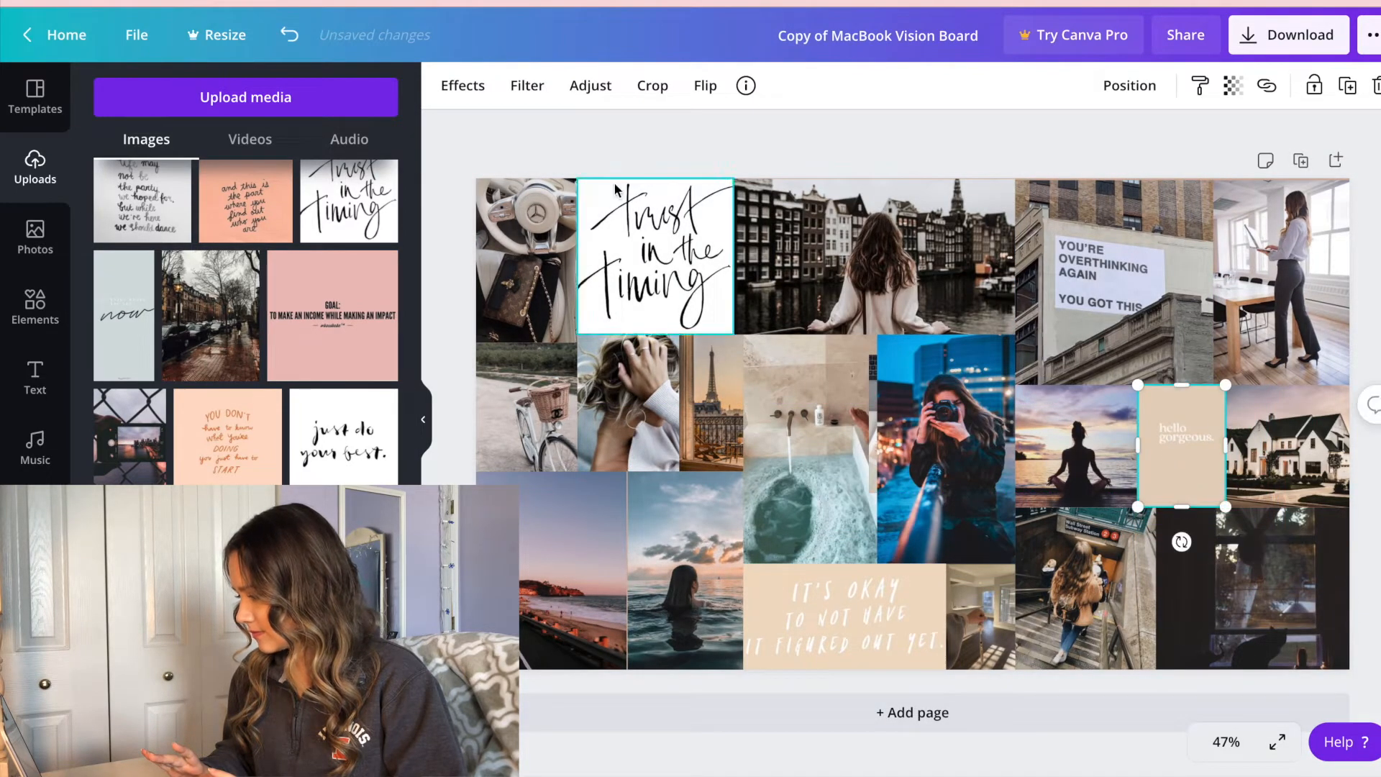
{"action": "left_click", "coordinate": [642, 91]}
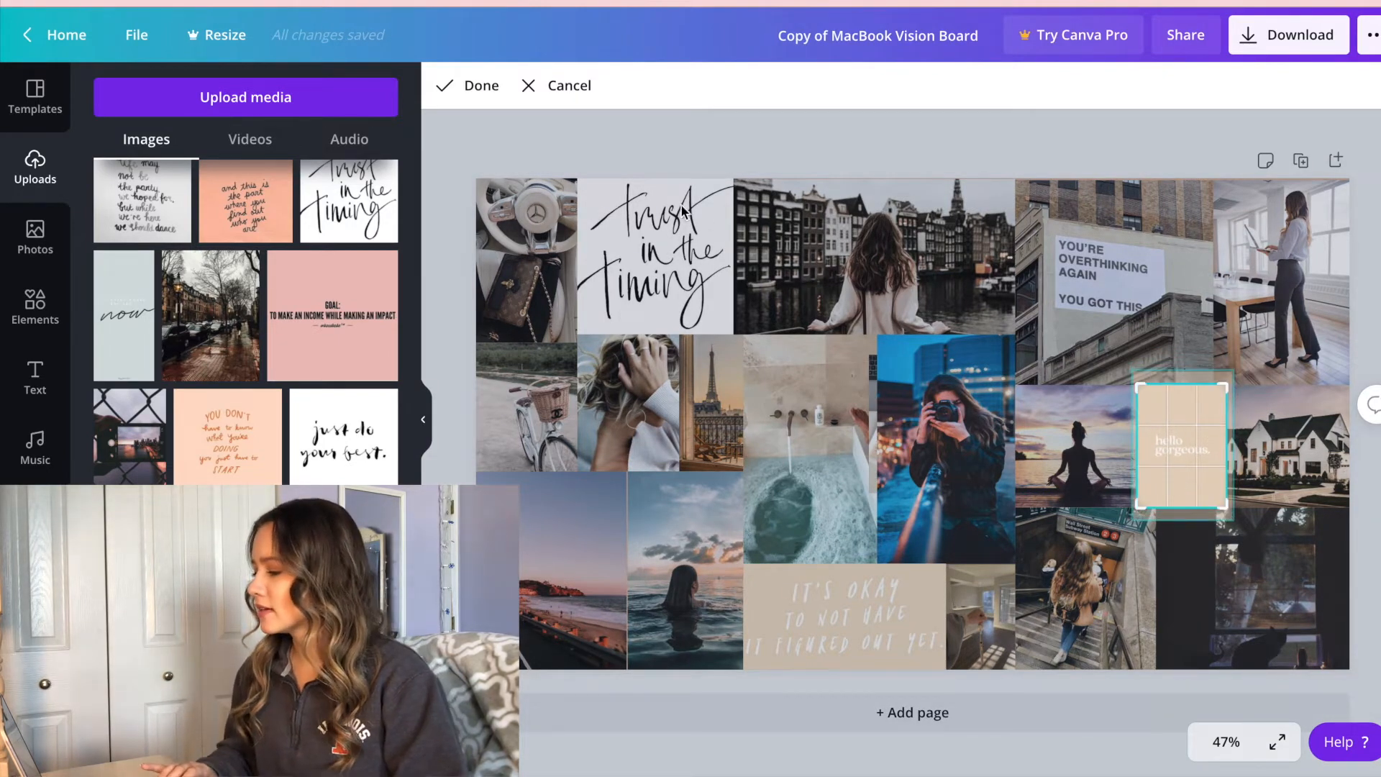
{"action": "left_click", "coordinate": [451, 99]}
{"action": "left_click", "coordinate": [1105, 522]}
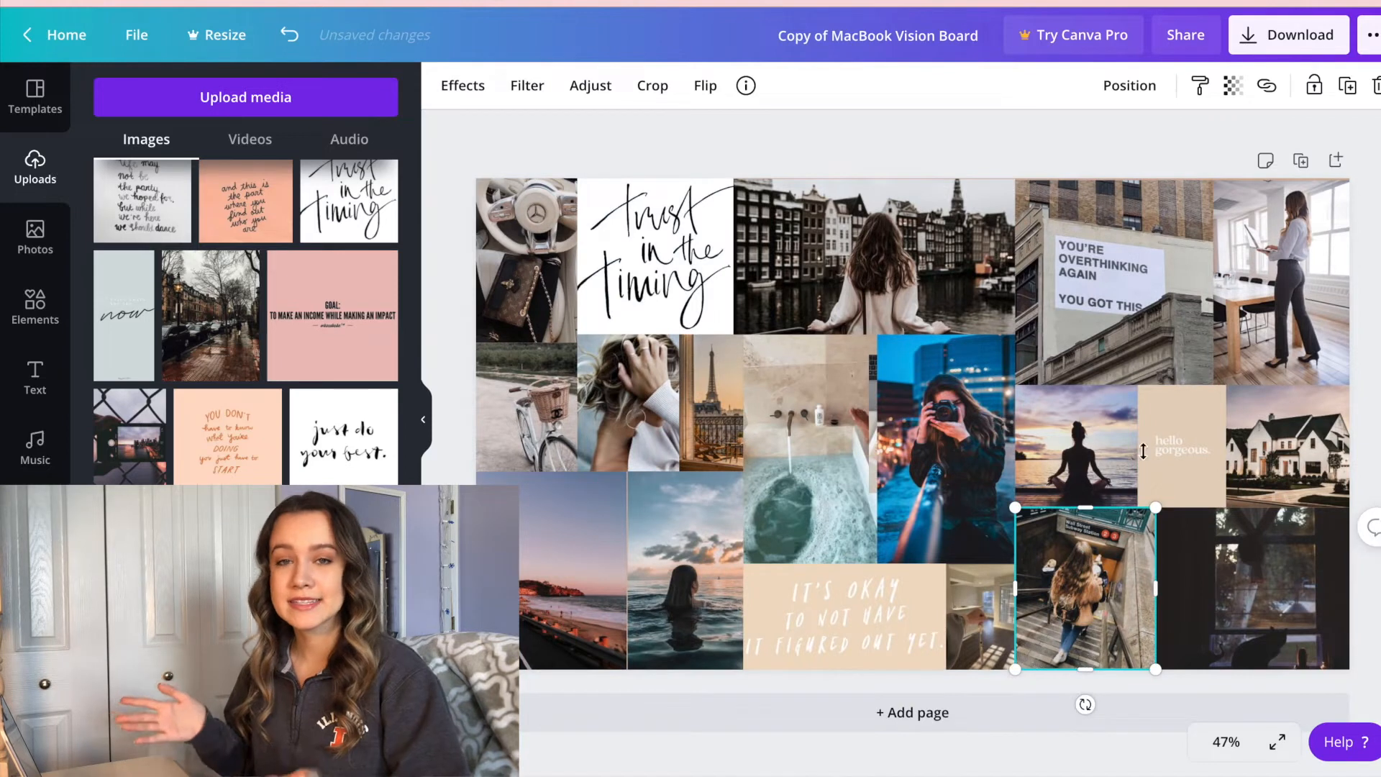
{"action": "left_click", "coordinate": [1171, 121]}
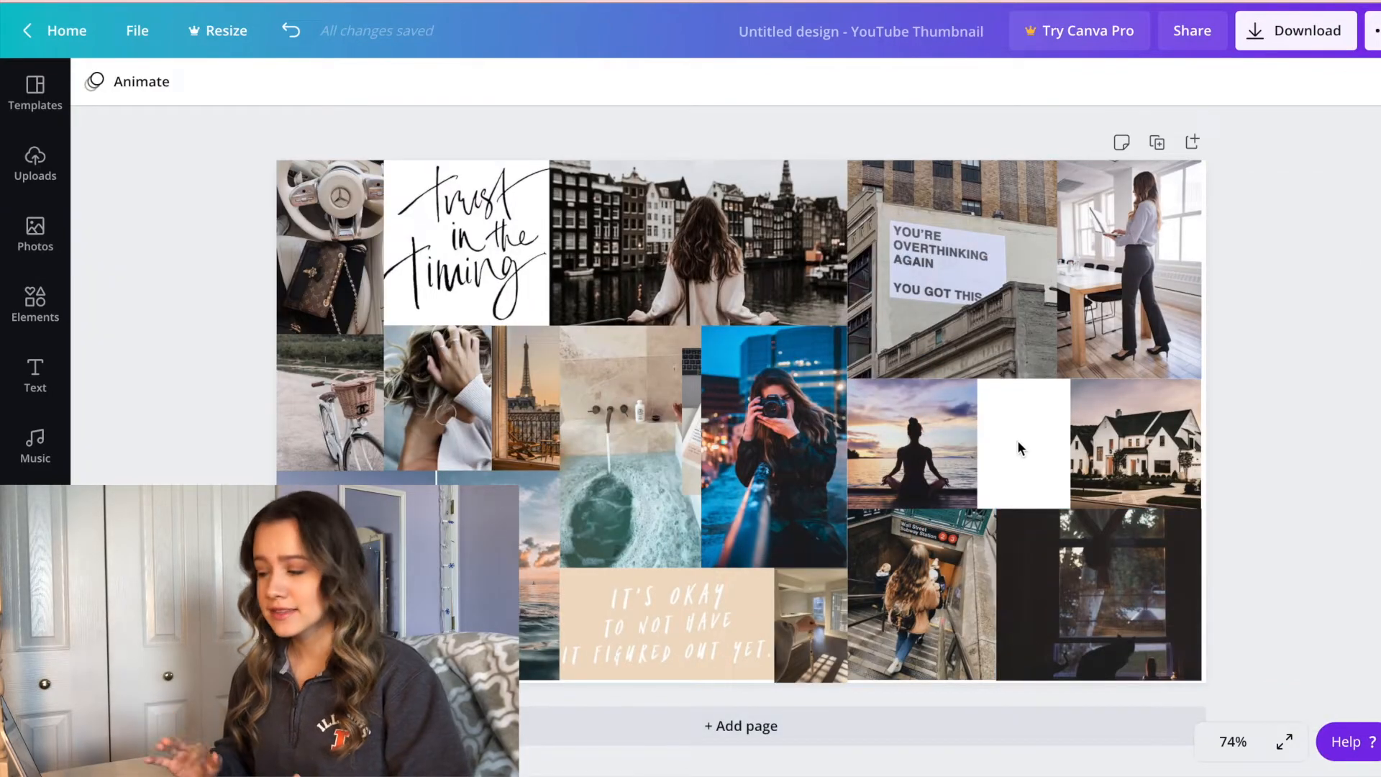
Move the planner photo from behind the photographer photo into the white gap between the meditation and house photos, sized to fill it
{"action": "left_click", "coordinate": [1017, 438]}
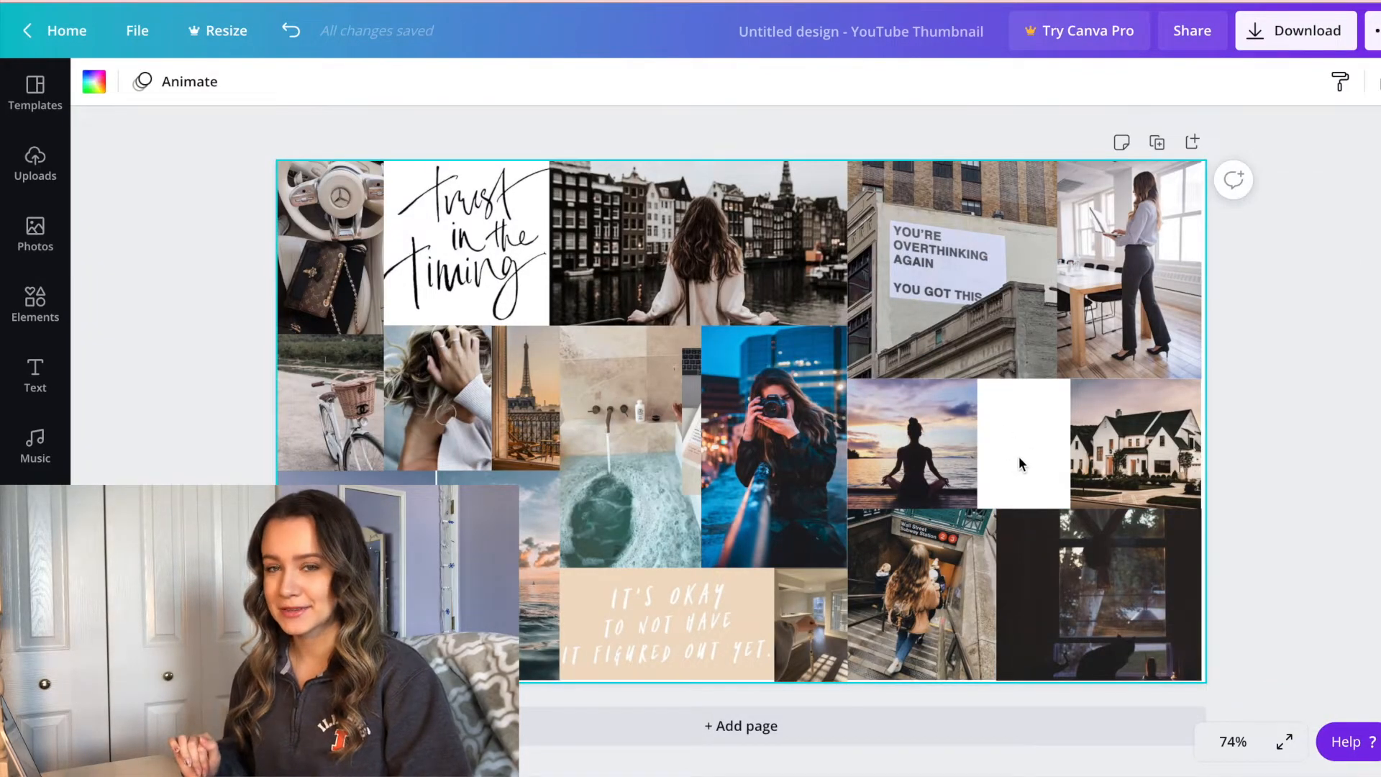
{"action": "left_click", "coordinate": [688, 417]}
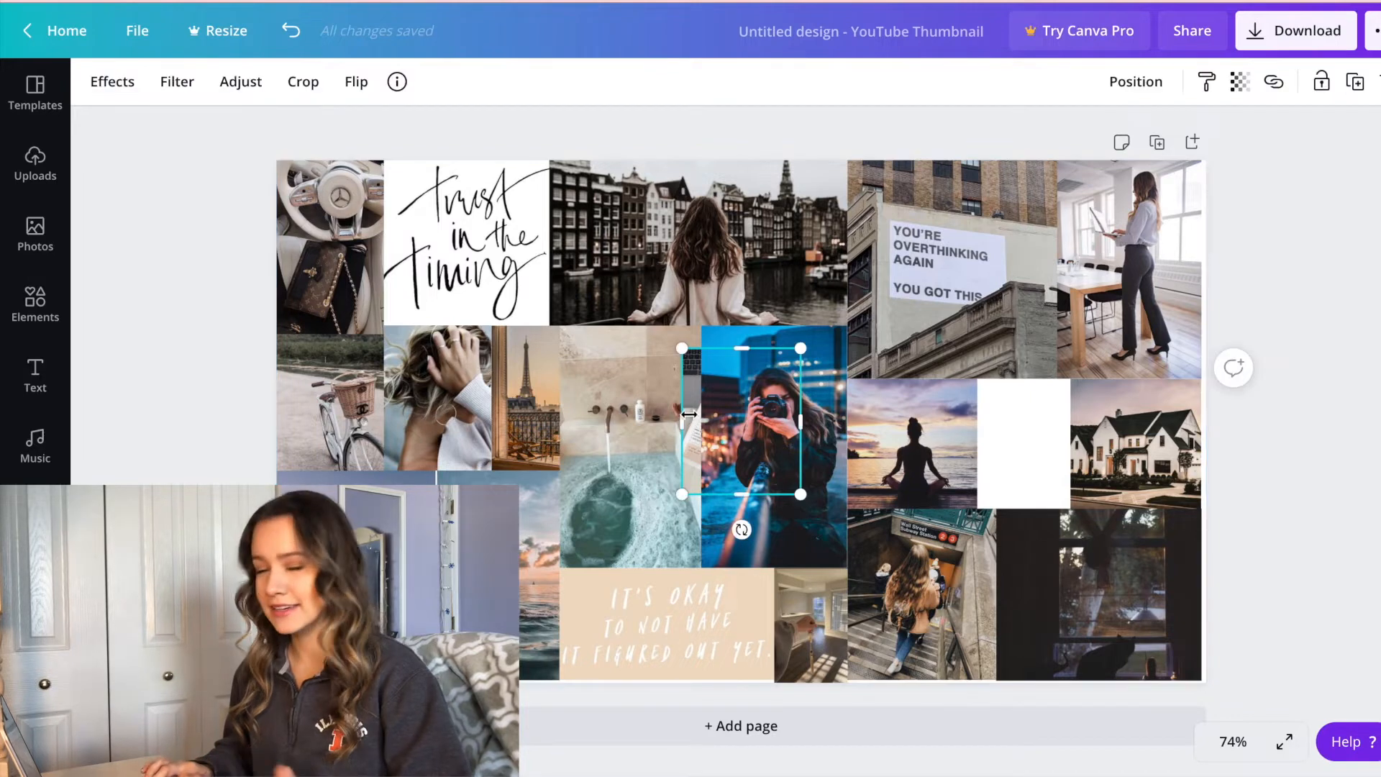
{"action": "left_click_drag", "start_coordinate": [691, 416], "coordinate": [690, 487]}
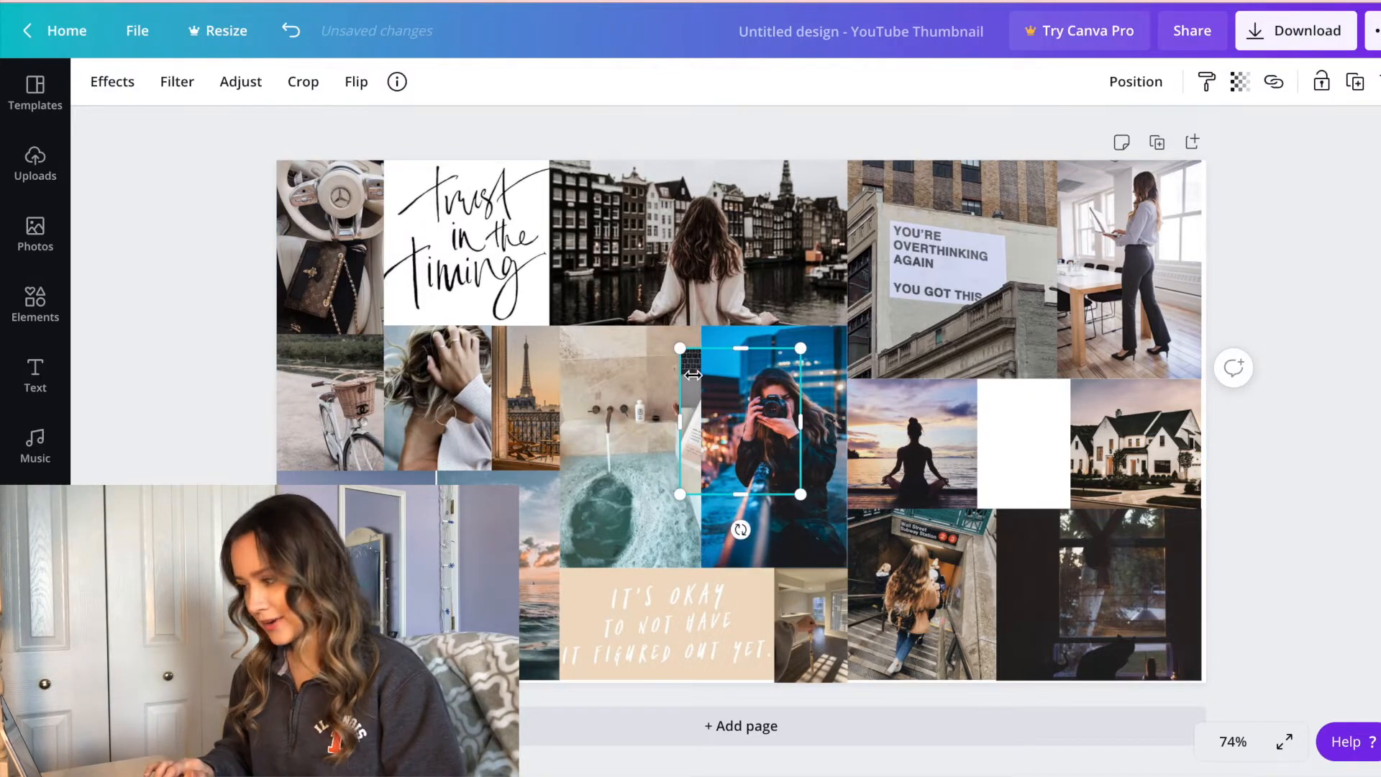
{"action": "left_click_drag", "start_coordinate": [693, 377], "coordinate": [995, 410]}
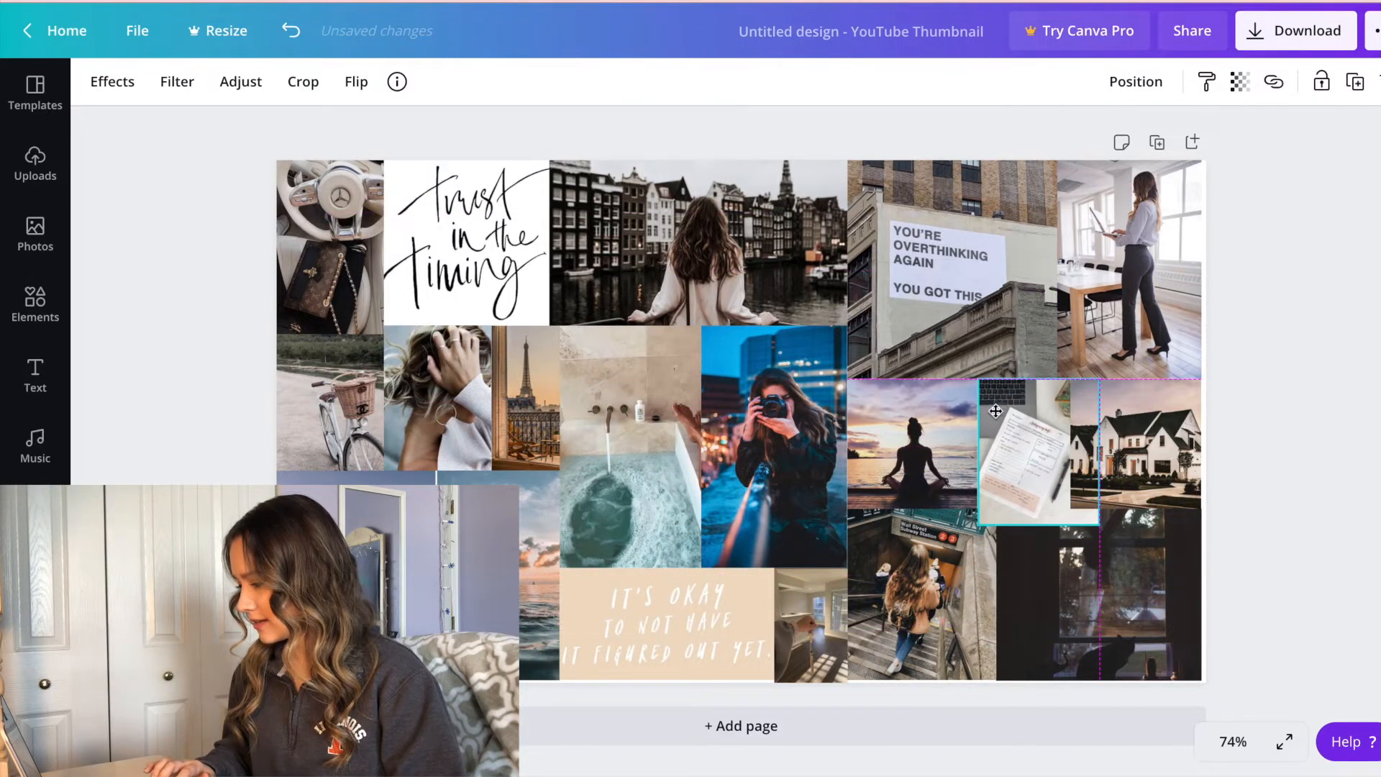
{"action": "left_click_drag", "start_coordinate": [1101, 524], "coordinate": [1029, 507]}
{"action": "left_click", "coordinate": [1330, 464]}
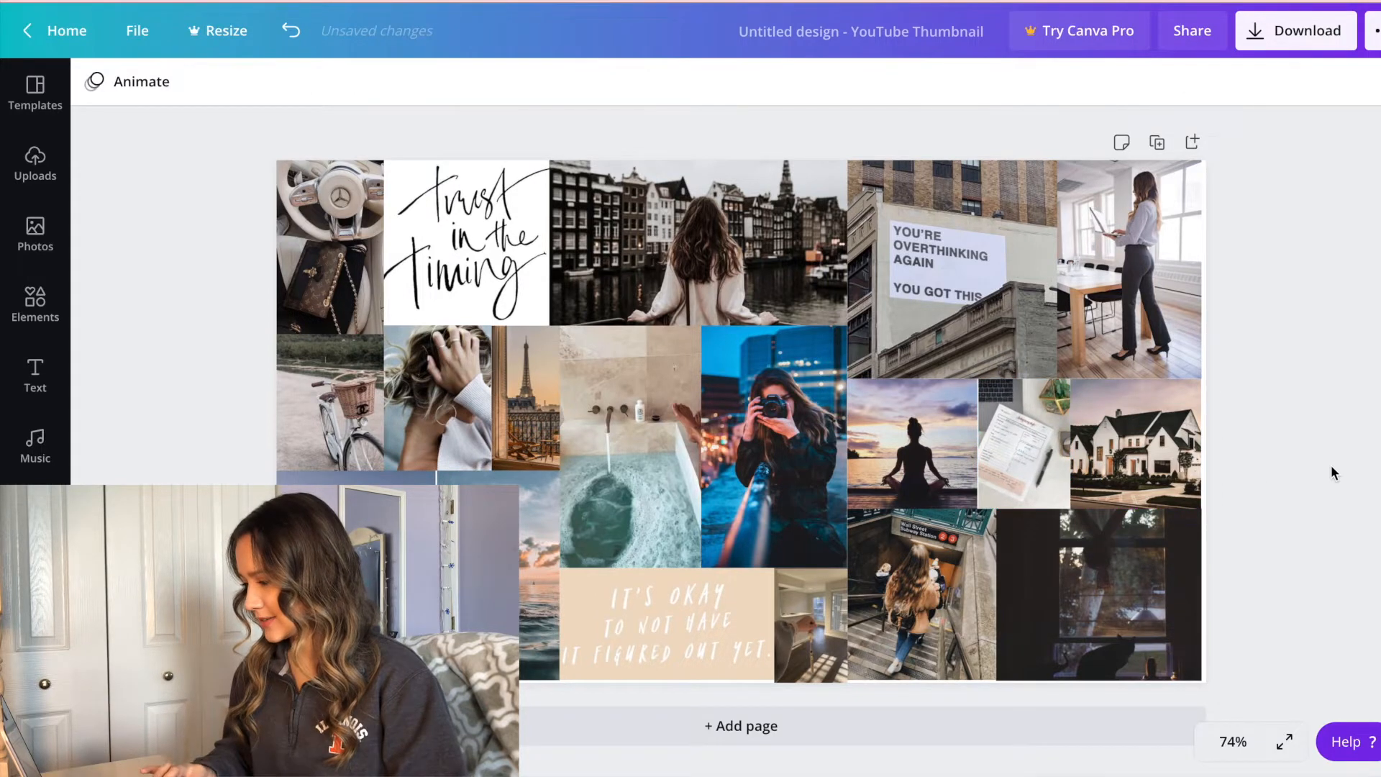
{"action": "left_click", "coordinate": [1003, 448]}
{"action": "left_click_drag", "start_coordinate": [973, 441], "coordinate": [975, 441]}
{"action": "left_click", "coordinate": [1289, 575]}
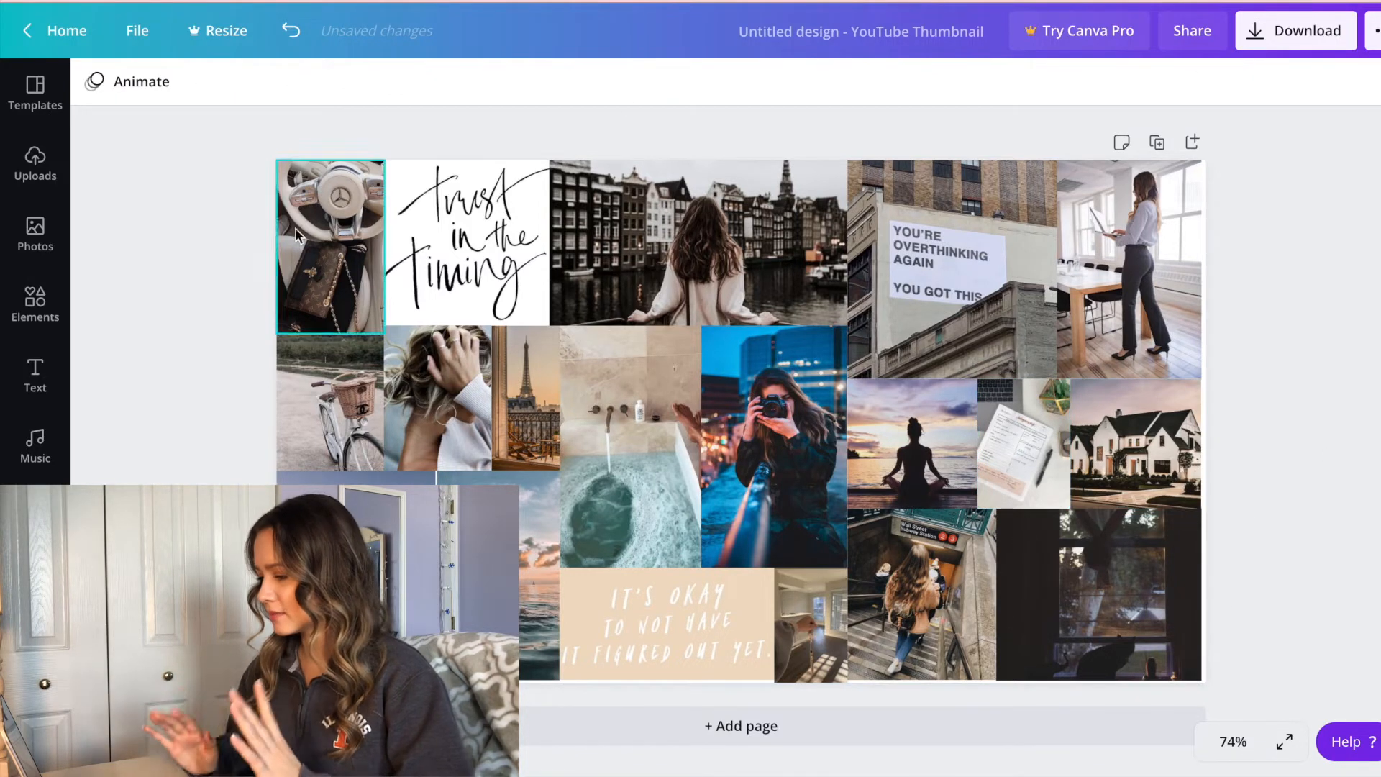
Extend the bottom-row photos, including the ocean, subway and dark window photos, to the page's lower edge
{"action": "left_click", "coordinate": [665, 633]}
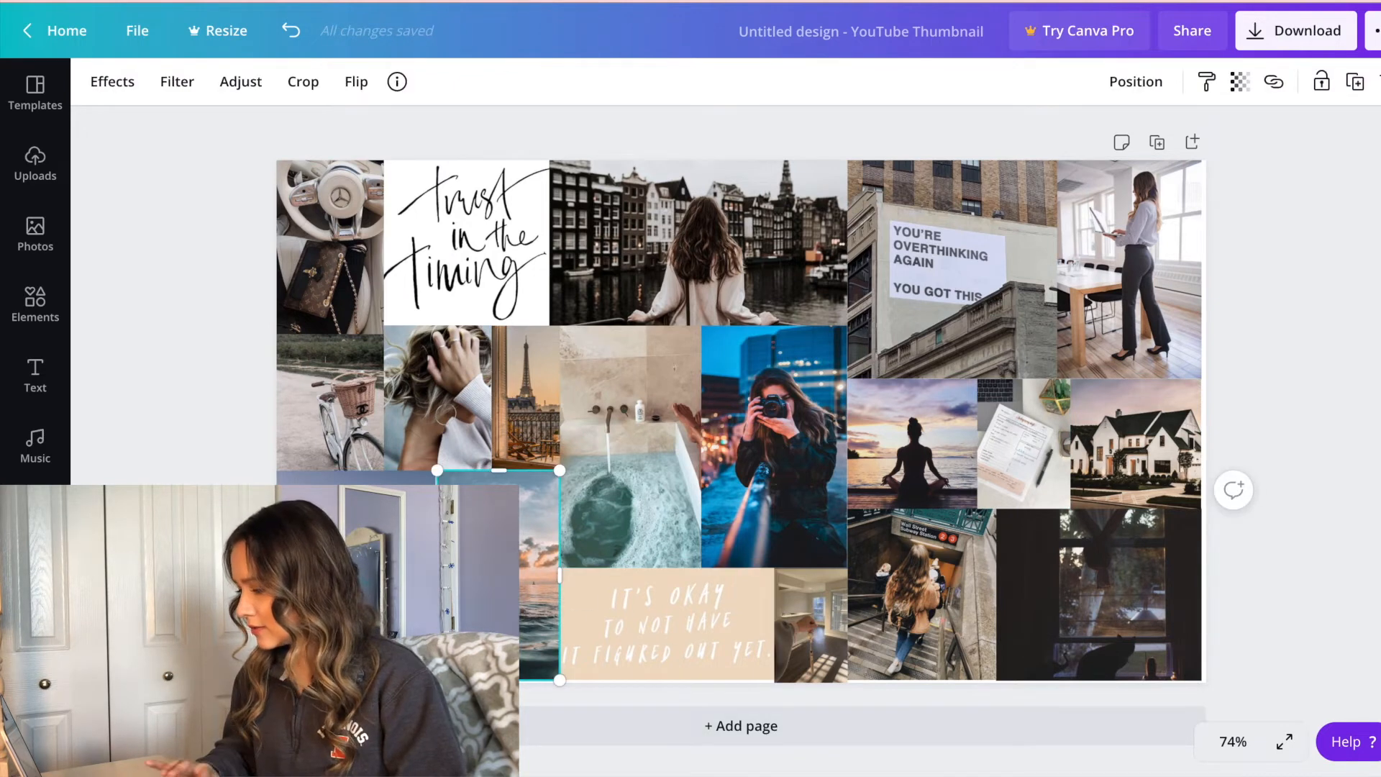
{"action": "left_click", "coordinate": [973, 658]}
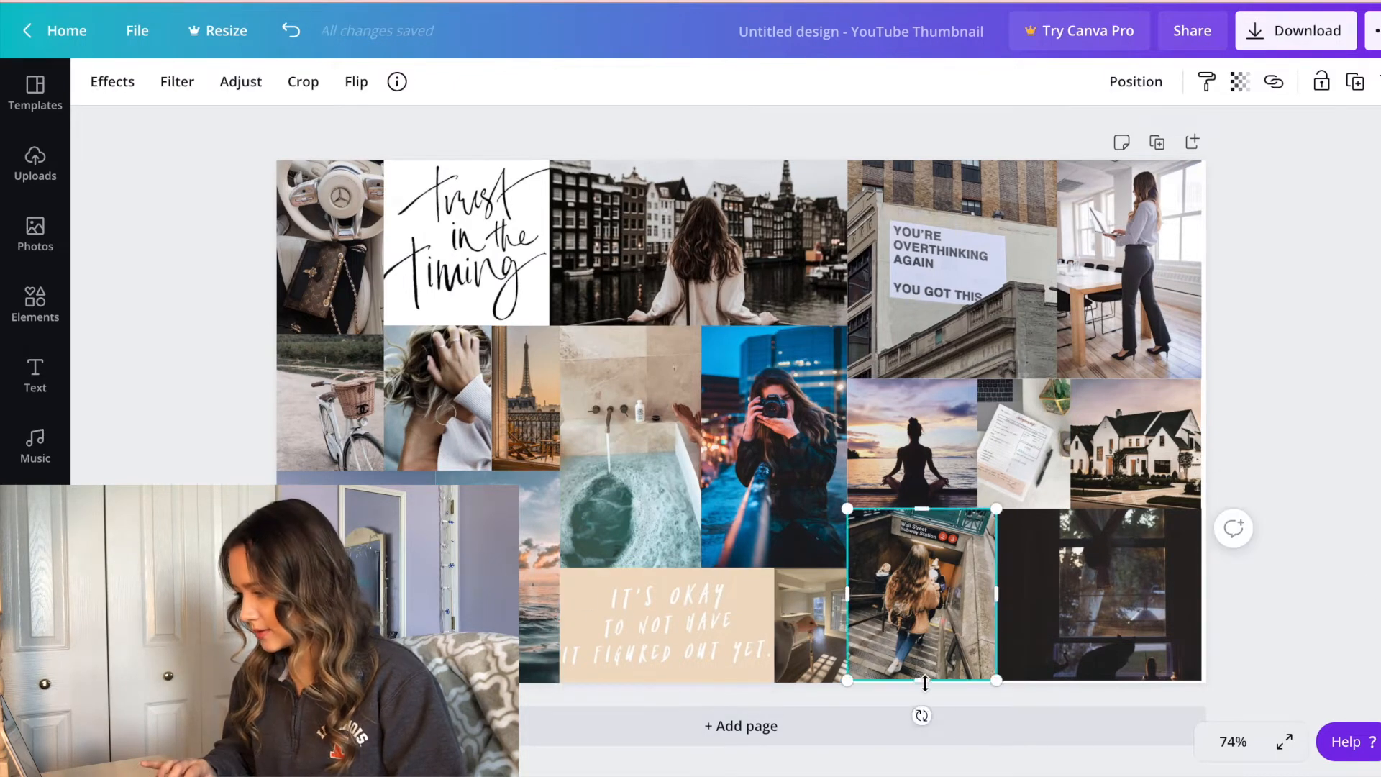
{"action": "left_click", "coordinate": [1099, 669]}
{"action": "left_click", "coordinate": [1280, 575]}
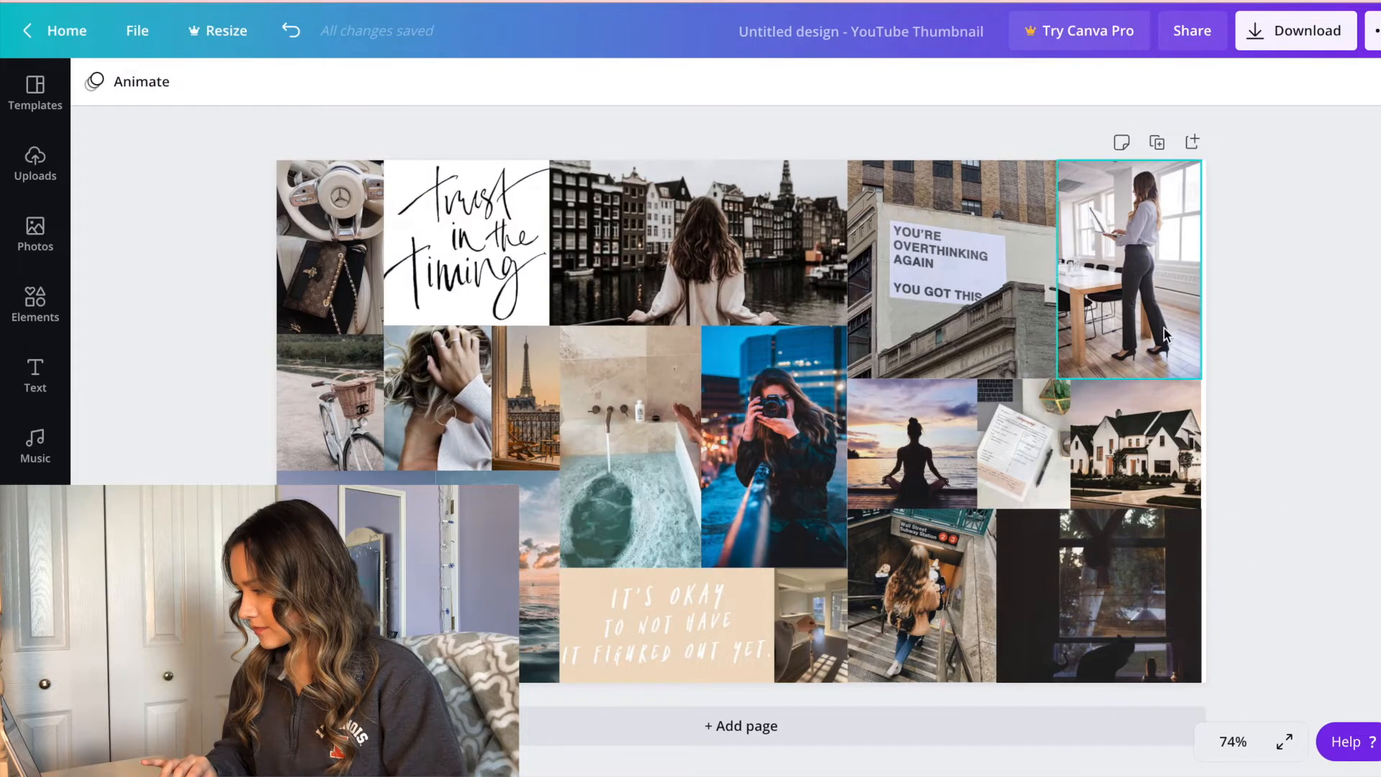
Extend the office woman, house and dark window photos to the page's right edge
{"action": "left_click", "coordinate": [1193, 273]}
{"action": "left_click", "coordinate": [1195, 444]}
{"action": "left_click_drag", "start_coordinate": [1201, 444], "coordinate": [1206, 443]}
{"action": "left_click", "coordinate": [1198, 595]}
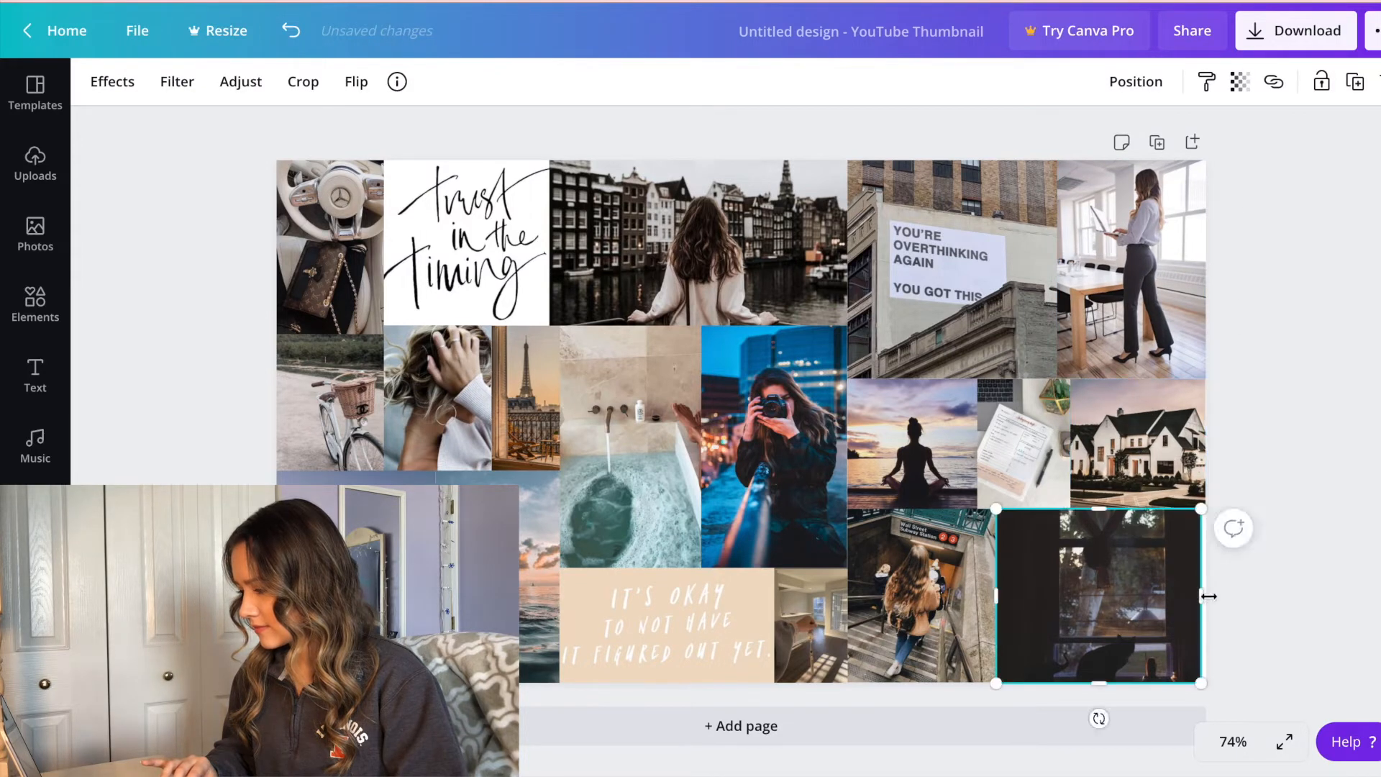
{"action": "left_click_drag", "start_coordinate": [1202, 596], "coordinate": [1208, 595]}
{"action": "left_click", "coordinate": [1285, 584]}
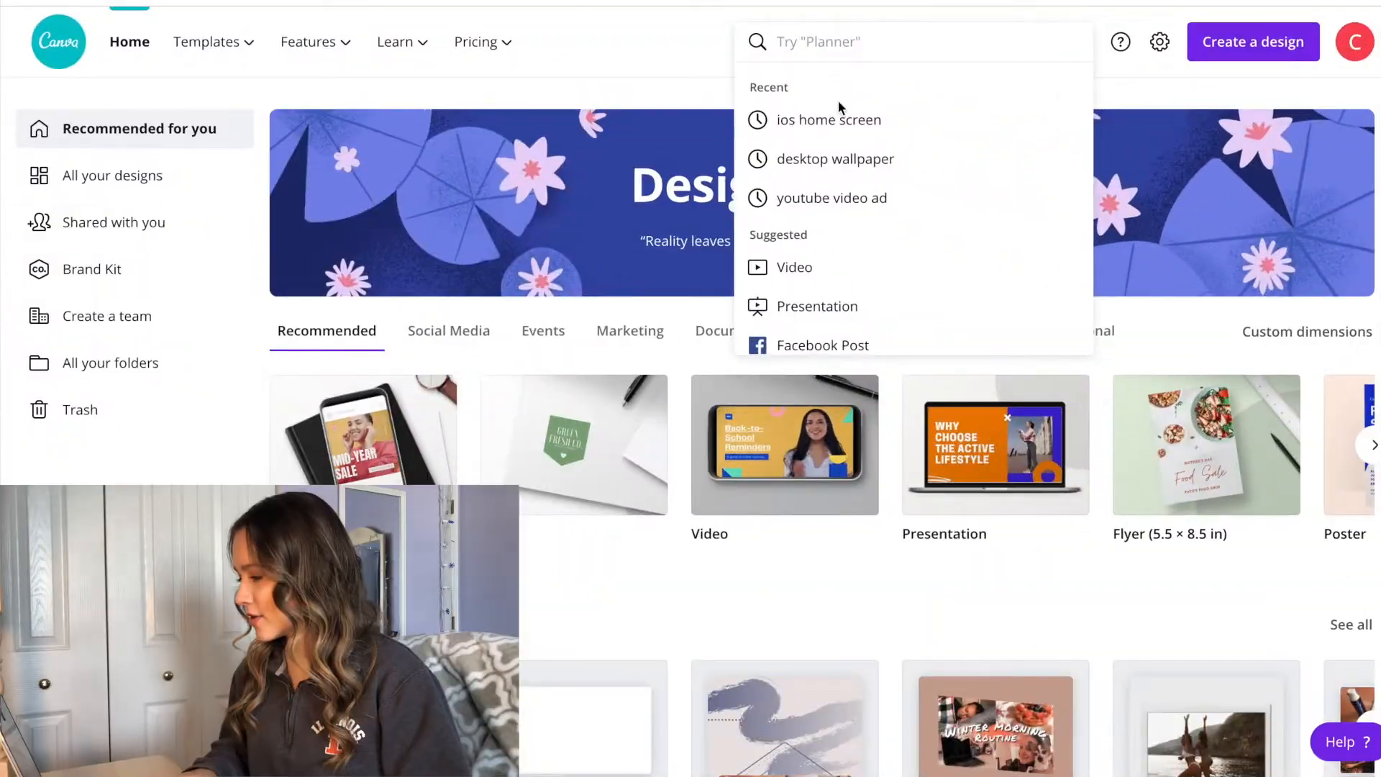
Search for the "ios home screen" format and create a blank iOS Home Screen design
{"action": "left_click", "coordinate": [831, 119]}
{"action": "left_click", "coordinate": [831, 129]}
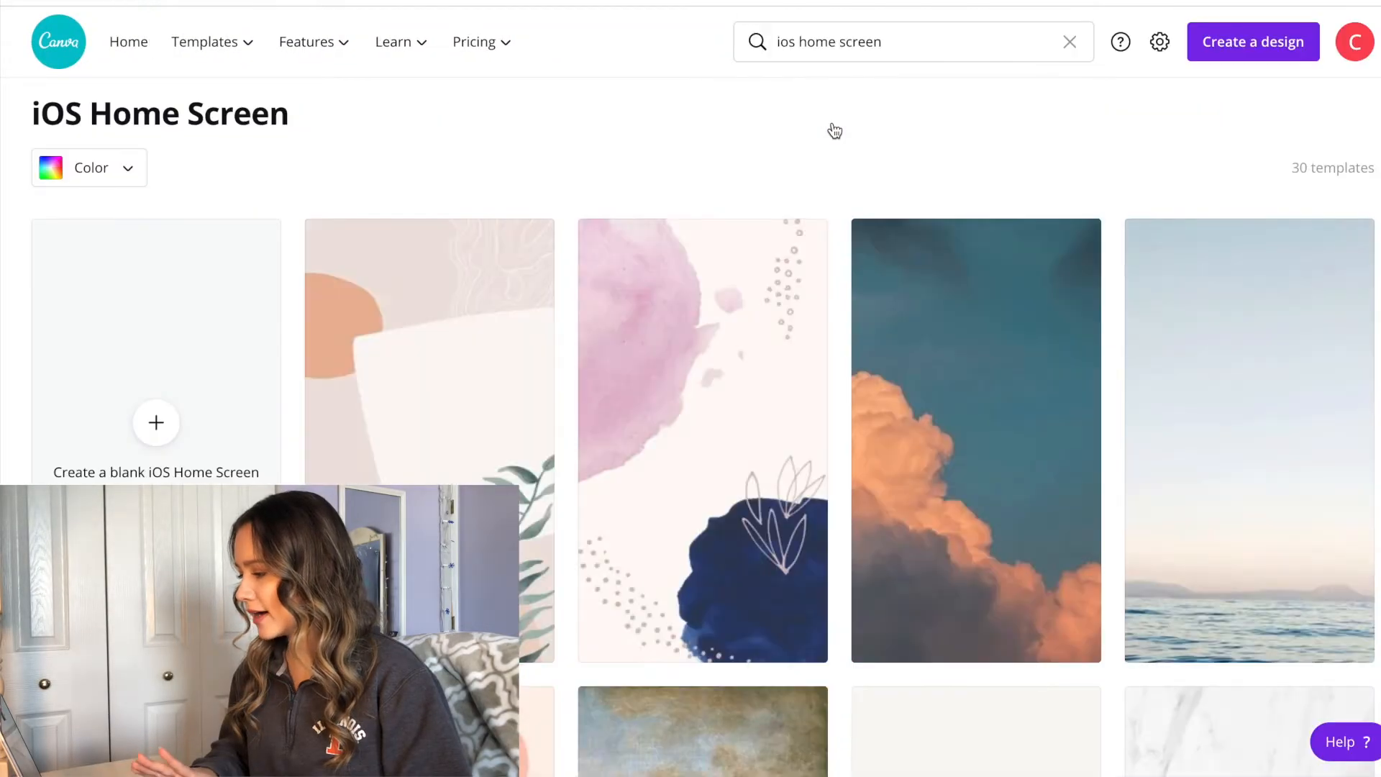
{"action": "left_click", "coordinate": [157, 426]}
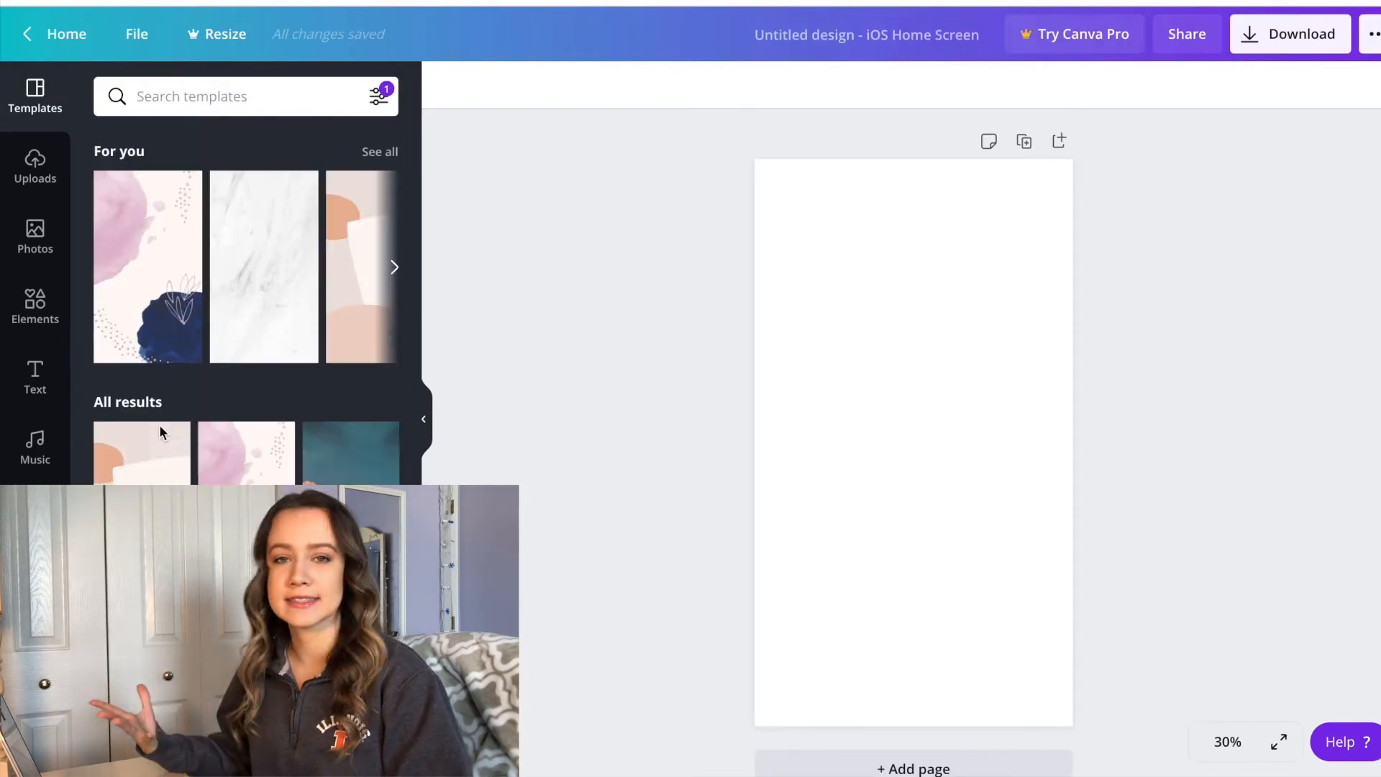
Look through the uploaded images for photos to use on the phone home screen
{"action": "left_click", "coordinate": [36, 172]}
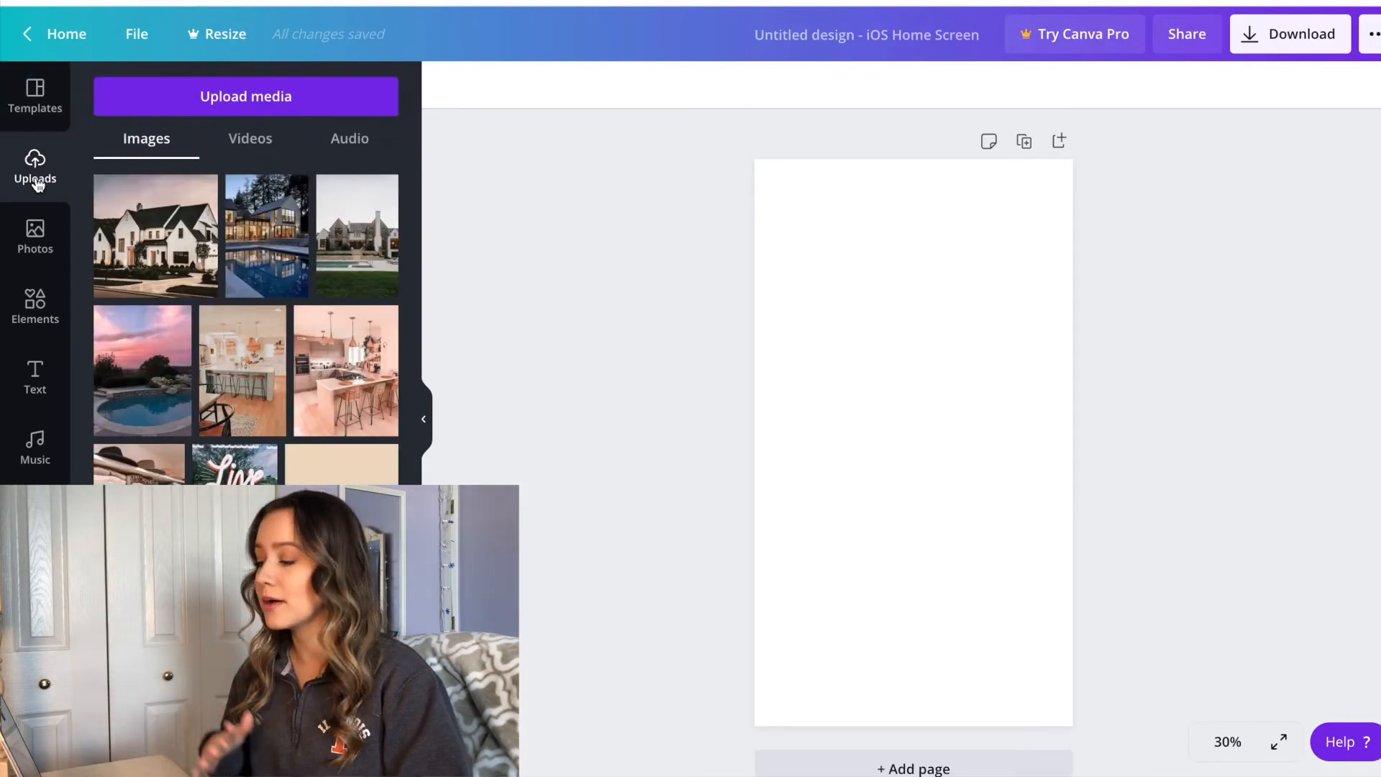
{"action": "scroll", "coordinate": [256, 476], "scroll_direction": "down", "scroll_amount": 20}
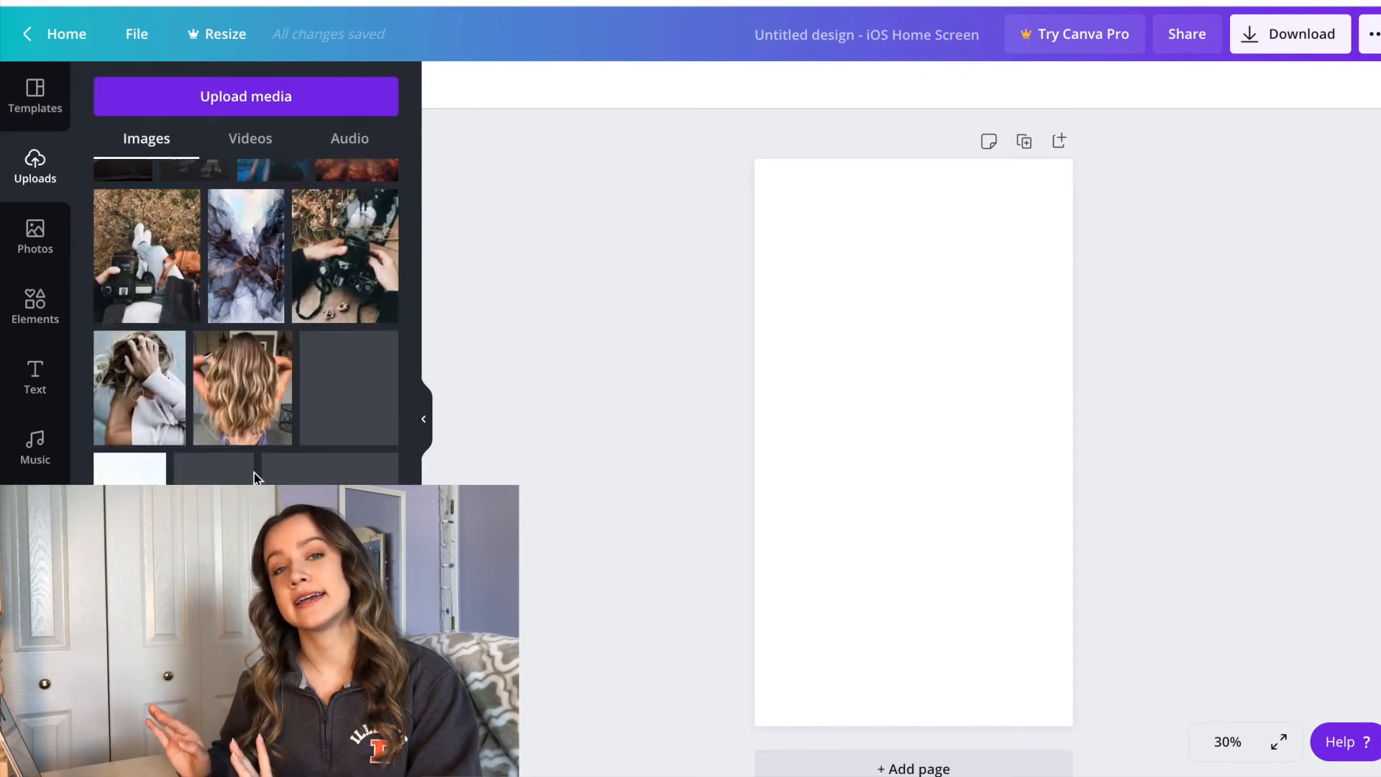
{"action": "scroll", "coordinate": [253, 472], "scroll_direction": "down", "scroll_amount": 15}
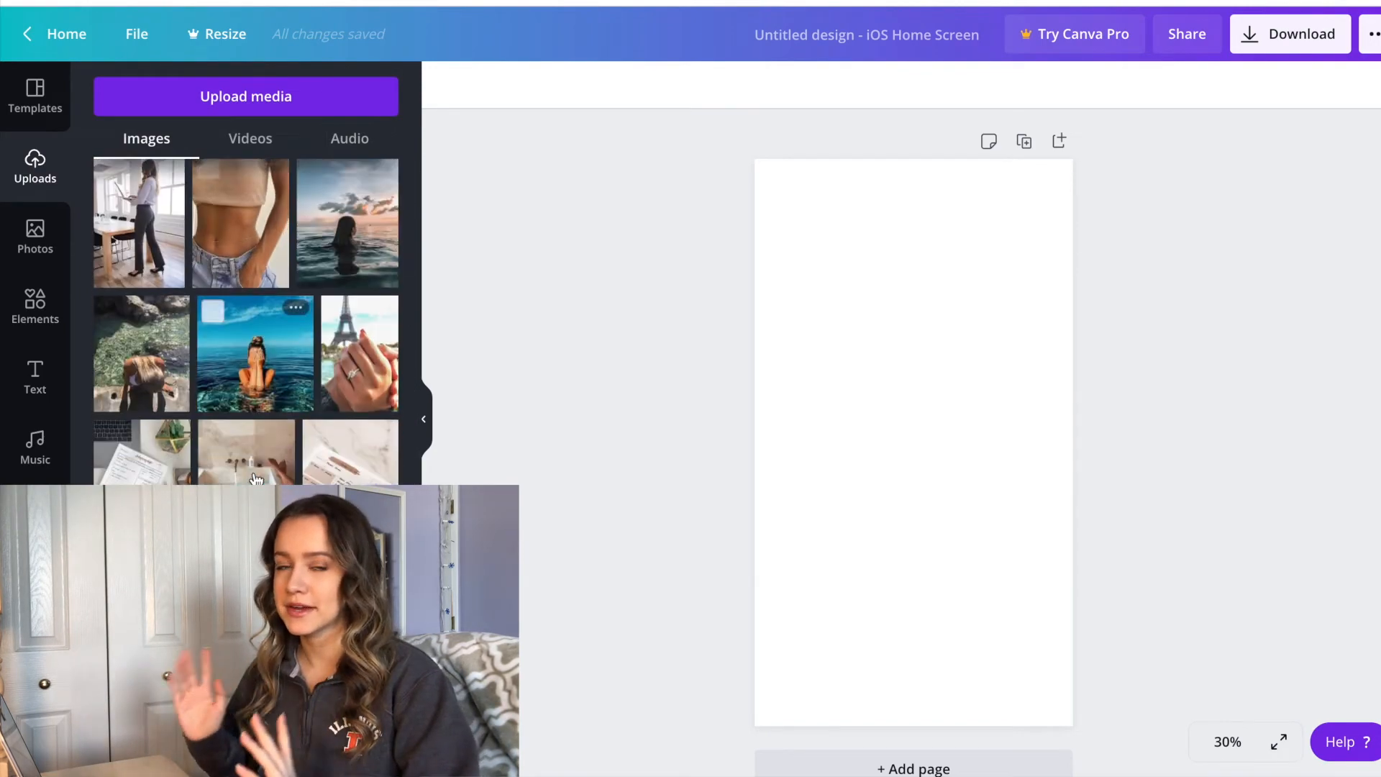
{"action": "scroll", "coordinate": [256, 477], "scroll_direction": "down", "scroll_amount": 10}
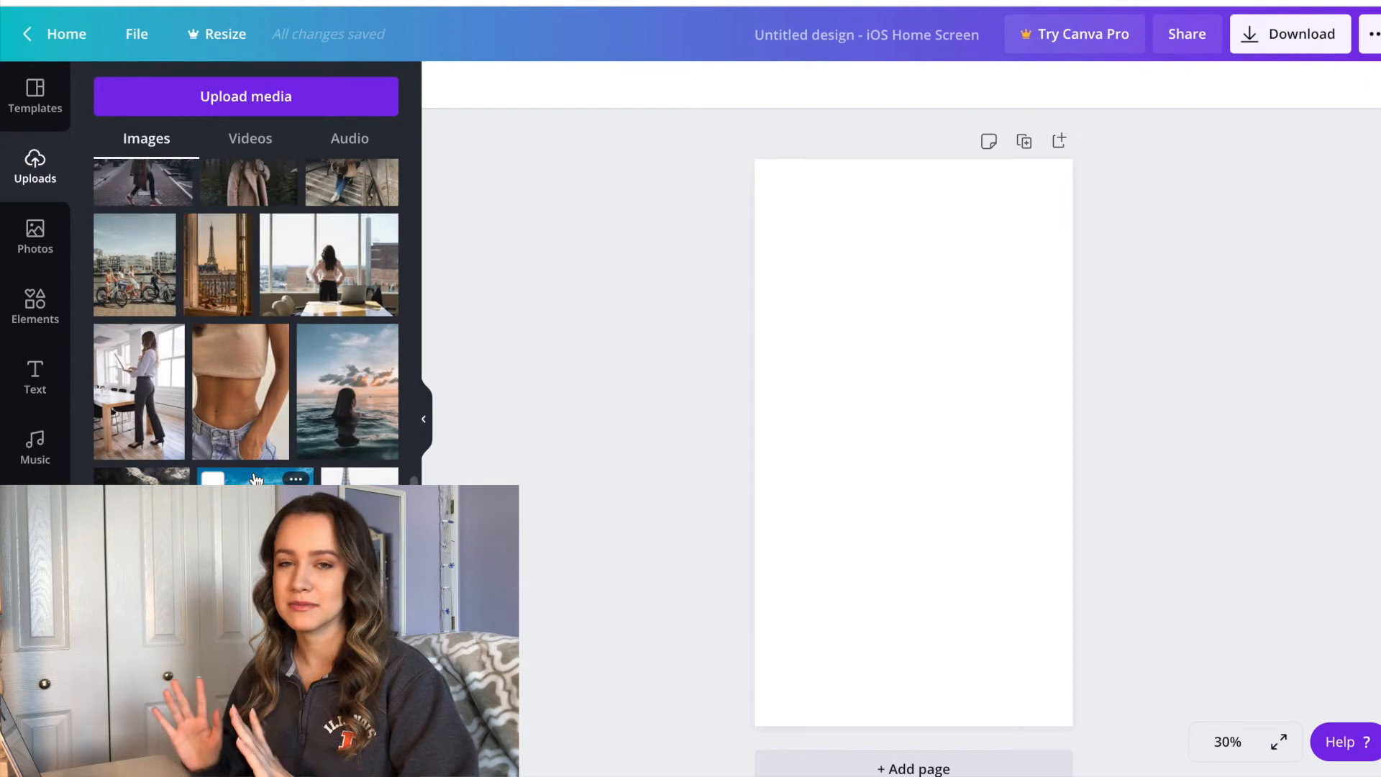
{"action": "scroll", "coordinate": [256, 477], "scroll_direction": "down", "scroll_amount": 2}
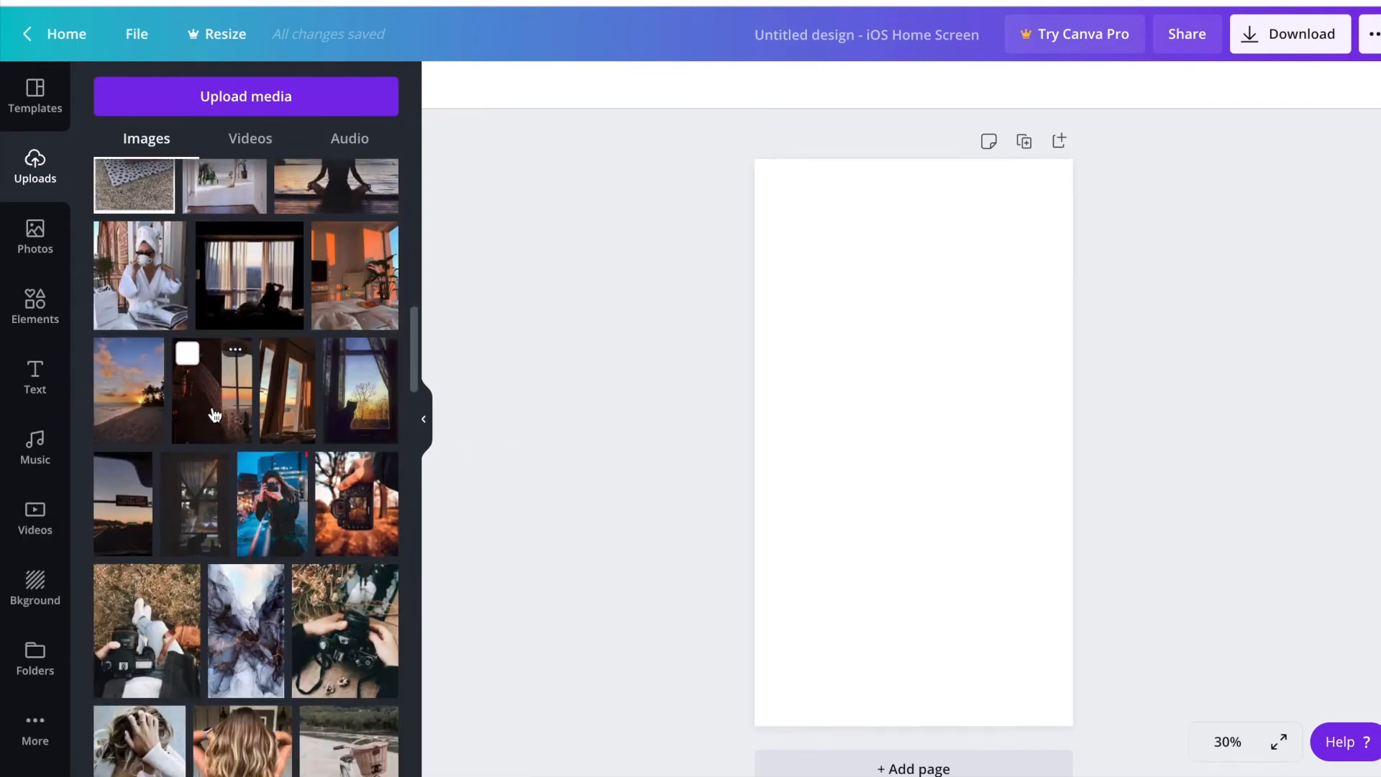
{"action": "scroll", "coordinate": [210, 407], "scroll_direction": "down", "scroll_amount": 5}
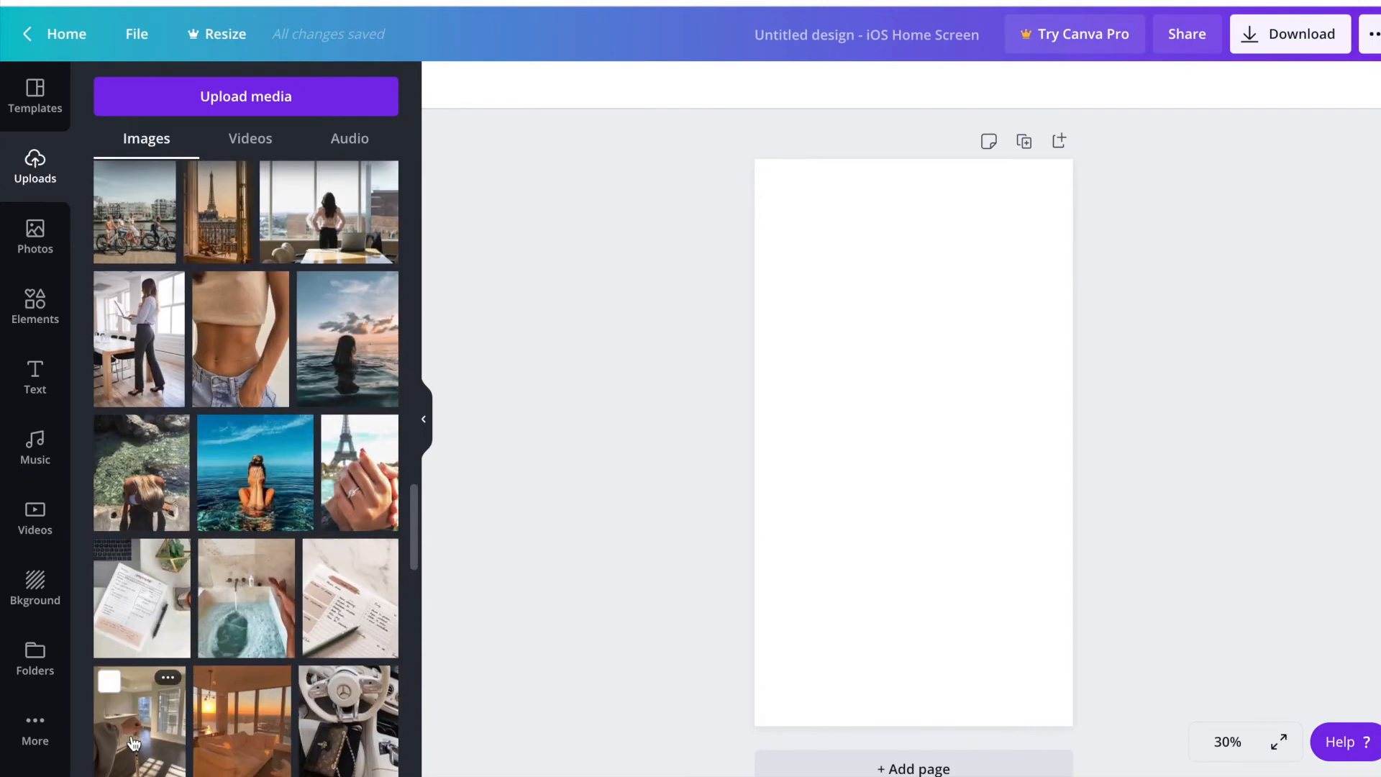
{"action": "scroll", "coordinate": [266, 601], "scroll_direction": "up", "scroll_amount": 7}
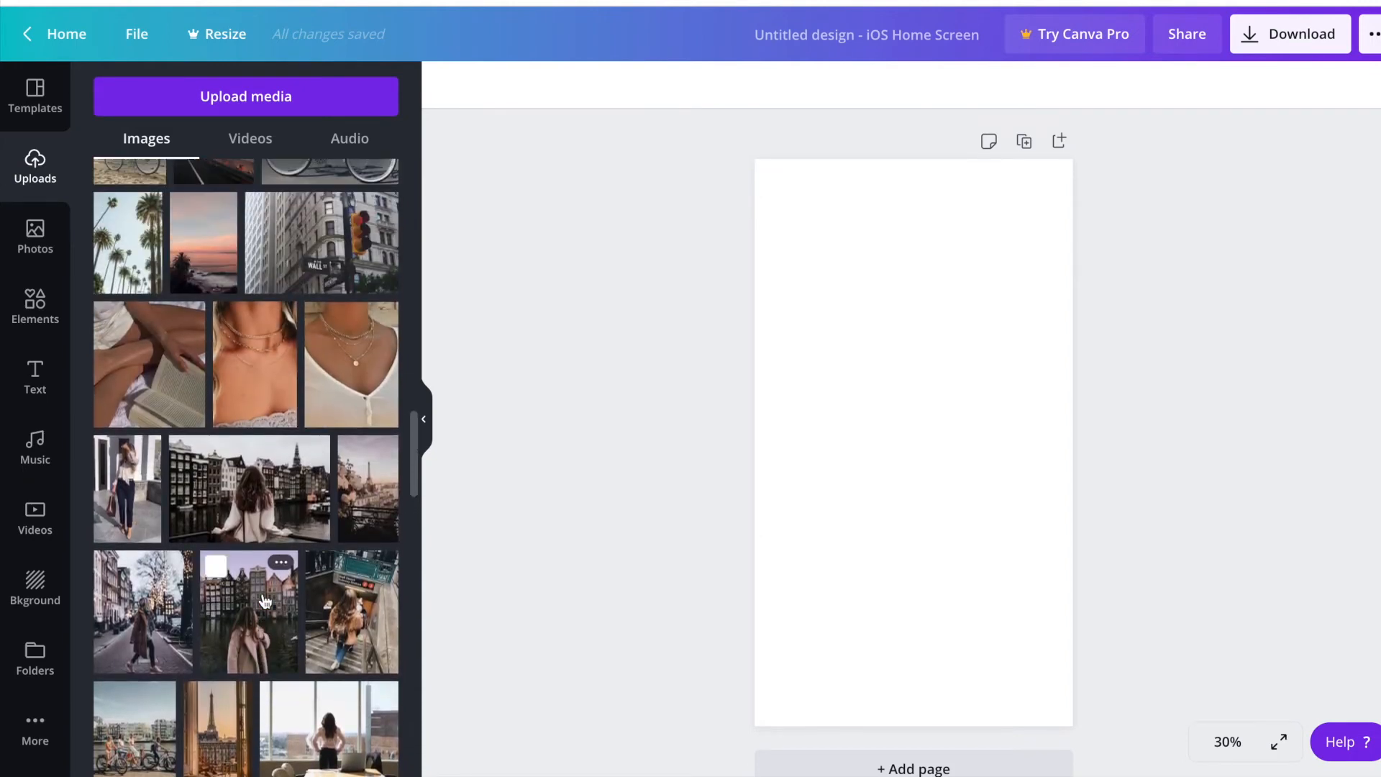
Add a stack of uploaded photos to the page, including the beach bicycle, camera, shower window and sunset road photos
{"action": "left_click", "coordinate": [139, 499]}
{"action": "scroll", "coordinate": [245, 446], "scroll_direction": "up", "scroll_amount": 2}
{"action": "left_click", "coordinate": [277, 408]}
{"action": "left_click", "coordinate": [250, 460]}
{"action": "left_click", "coordinate": [249, 464]}
{"action": "scroll", "coordinate": [212, 446], "scroll_direction": "up", "scroll_amount": 3}
{"action": "left_click", "coordinate": [138, 413]}
{"action": "scroll", "coordinate": [159, 460], "scroll_direction": "up", "scroll_amount": 1}
{"action": "left_click", "coordinate": [199, 591]}
{"action": "scroll", "coordinate": [208, 460], "scroll_direction": "up", "scroll_amount": 2}
{"action": "left_click", "coordinate": [327, 377]}
{"action": "scroll", "coordinate": [316, 360], "scroll_direction": "up", "scroll_amount": 3}
{"action": "left_click", "coordinate": [207, 336]}
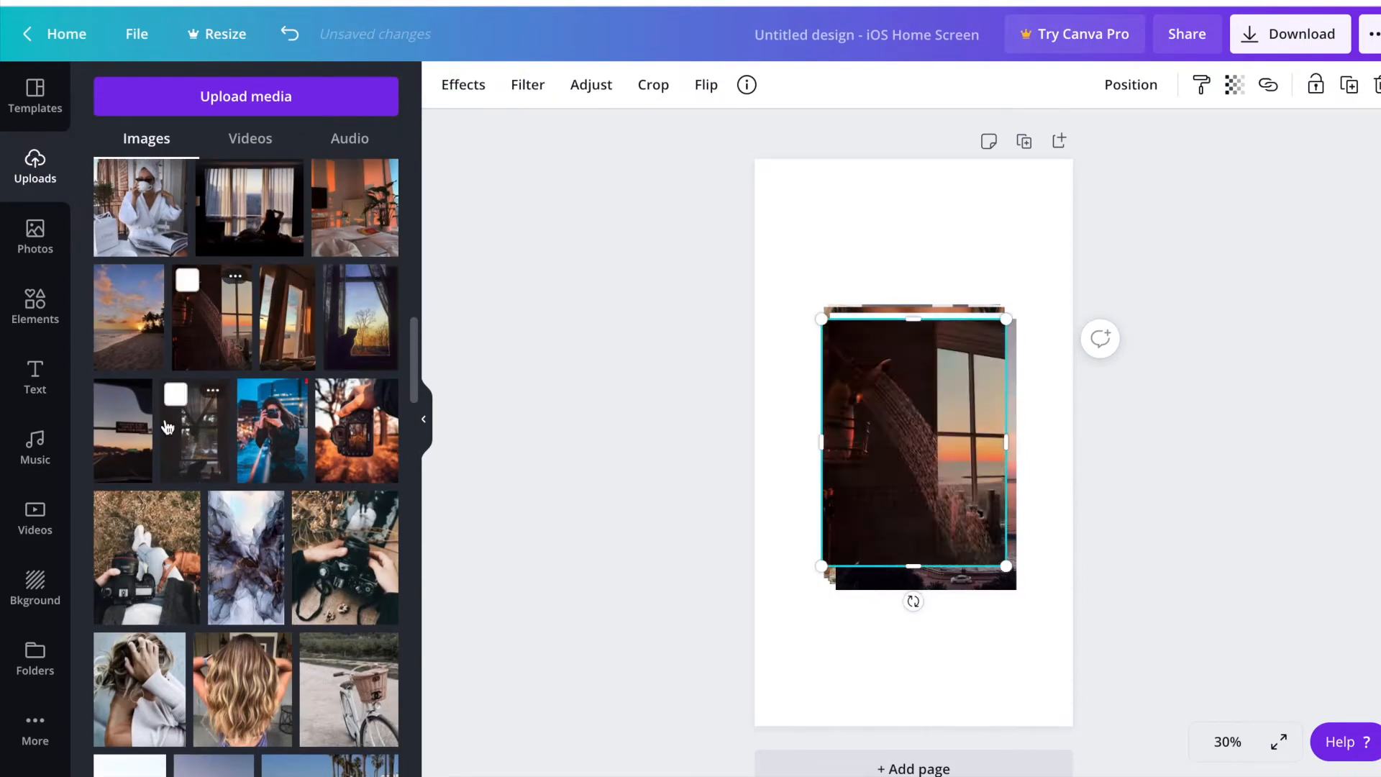
{"action": "left_click", "coordinate": [130, 426]}
Add the yoga, bedroom, "hello gorgeous.", "Live in the Moment" and "just do your best." images, and collapse the uploads list
{"action": "scroll", "coordinate": [231, 429], "scroll_direction": "up", "scroll_amount": 5}
{"action": "left_click", "coordinate": [236, 427]}
{"action": "scroll", "coordinate": [235, 427], "scroll_direction": "up", "scroll_amount": 1}
{"action": "scroll", "coordinate": [238, 446], "scroll_direction": "up", "scroll_amount": 1}
{"action": "left_click", "coordinate": [281, 450]}
{"action": "left_click", "coordinate": [200, 456]}
{"action": "scroll", "coordinate": [215, 360], "scroll_direction": "up", "scroll_amount": 4}
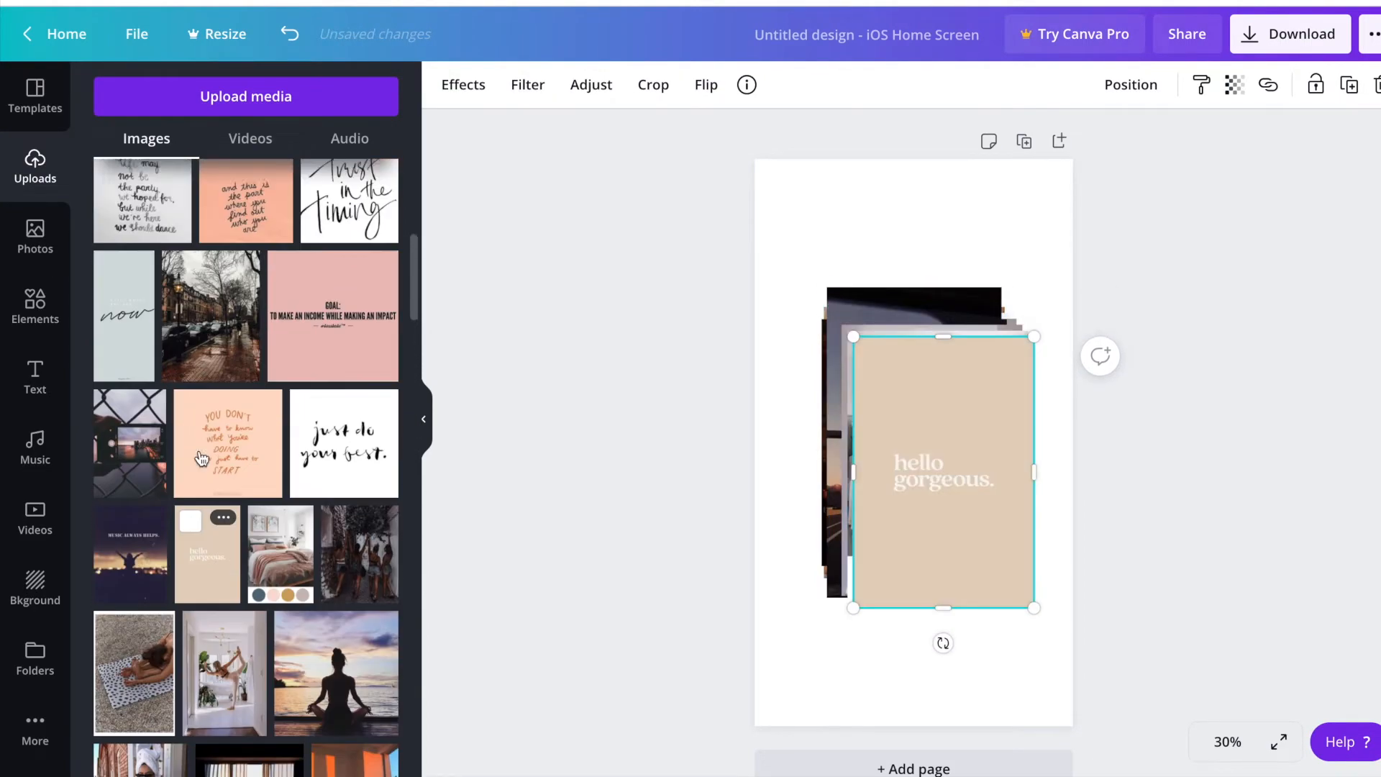
{"action": "left_click", "coordinate": [251, 223]}
{"action": "left_click", "coordinate": [344, 658]}
{"action": "scroll", "coordinate": [245, 431], "scroll_direction": "up", "scroll_amount": 5}
{"action": "left_click", "coordinate": [424, 414]}
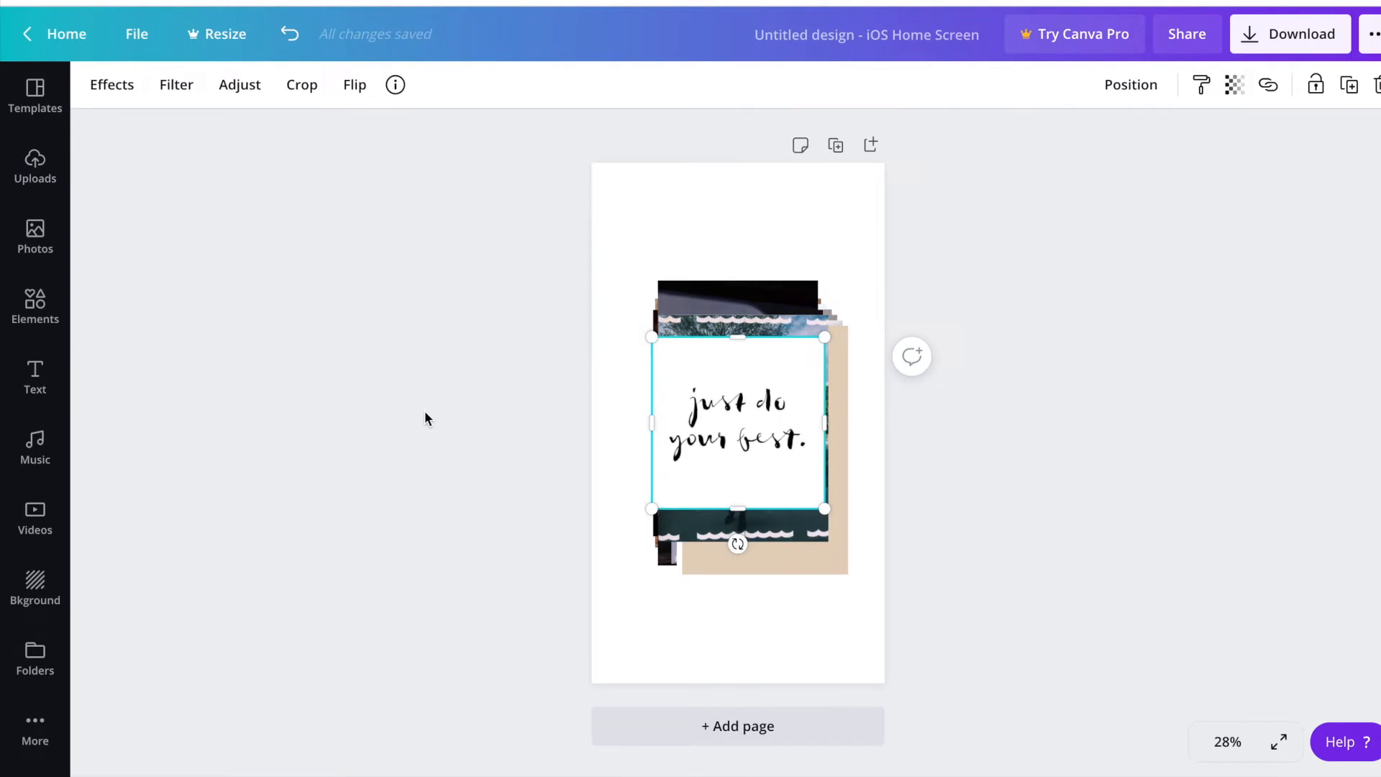
Shrink the "just do your best." and "Live in the Moment" images and place them in the page's two lower corners
{"action": "left_click_drag", "start_coordinate": [824, 508], "coordinate": [774, 459]}
{"action": "left_click_drag", "start_coordinate": [734, 429], "coordinate": [844, 650]}
{"action": "left_click_drag", "start_coordinate": [828, 541], "coordinate": [809, 517]}
{"action": "left_click_drag", "start_coordinate": [773, 388], "coordinate": [706, 553]}
Crop the "hello gorgeous." image to a wide block around its text and place it in the page's upper left corner
{"action": "left_click", "coordinate": [766, 439]}
{"action": "left_click", "coordinate": [302, 85]}
{"action": "left_click_drag", "start_coordinate": [682, 325], "coordinate": [693, 401]}
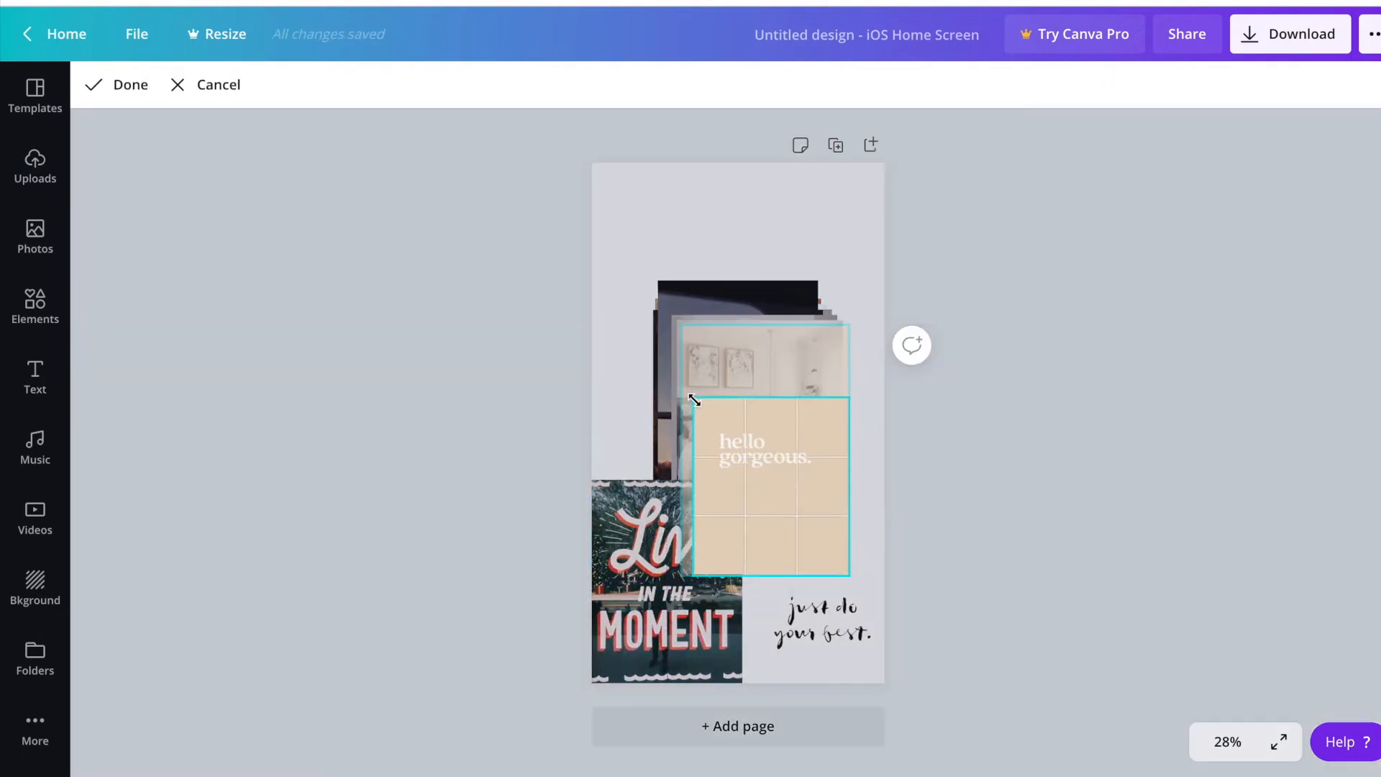
{"action": "left_click_drag", "start_coordinate": [681, 575], "coordinate": [675, 506]}
{"action": "key", "text": "Return"}
{"action": "left_click_drag", "start_coordinate": [740, 432], "coordinate": [651, 195]}
Crop the bedroom photo to remove its colour palette strip and fit it small into the page's upper right corner
{"action": "left_click", "coordinate": [790, 418]}
{"action": "left_click", "coordinate": [302, 85]}
{"action": "left_click_drag", "start_coordinate": [842, 569], "coordinate": [836, 523]}
{"action": "key", "text": "Return"}
{"action": "left_click_drag", "start_coordinate": [677, 321], "coordinate": [851, 203]}
Shrink the yoga photo, crop off its border and place it between the "hello gorgeous." and bedroom images
{"action": "left_click", "coordinate": [755, 374]}
{"action": "left_click_drag", "start_coordinate": [836, 315], "coordinate": [778, 403]}
{"action": "double_click", "coordinate": [727, 478]}
{"action": "left_click_drag", "start_coordinate": [672, 403], "coordinate": [692, 436]}
{"action": "left_click_drag", "start_coordinate": [778, 561], "coordinate": [766, 544]}
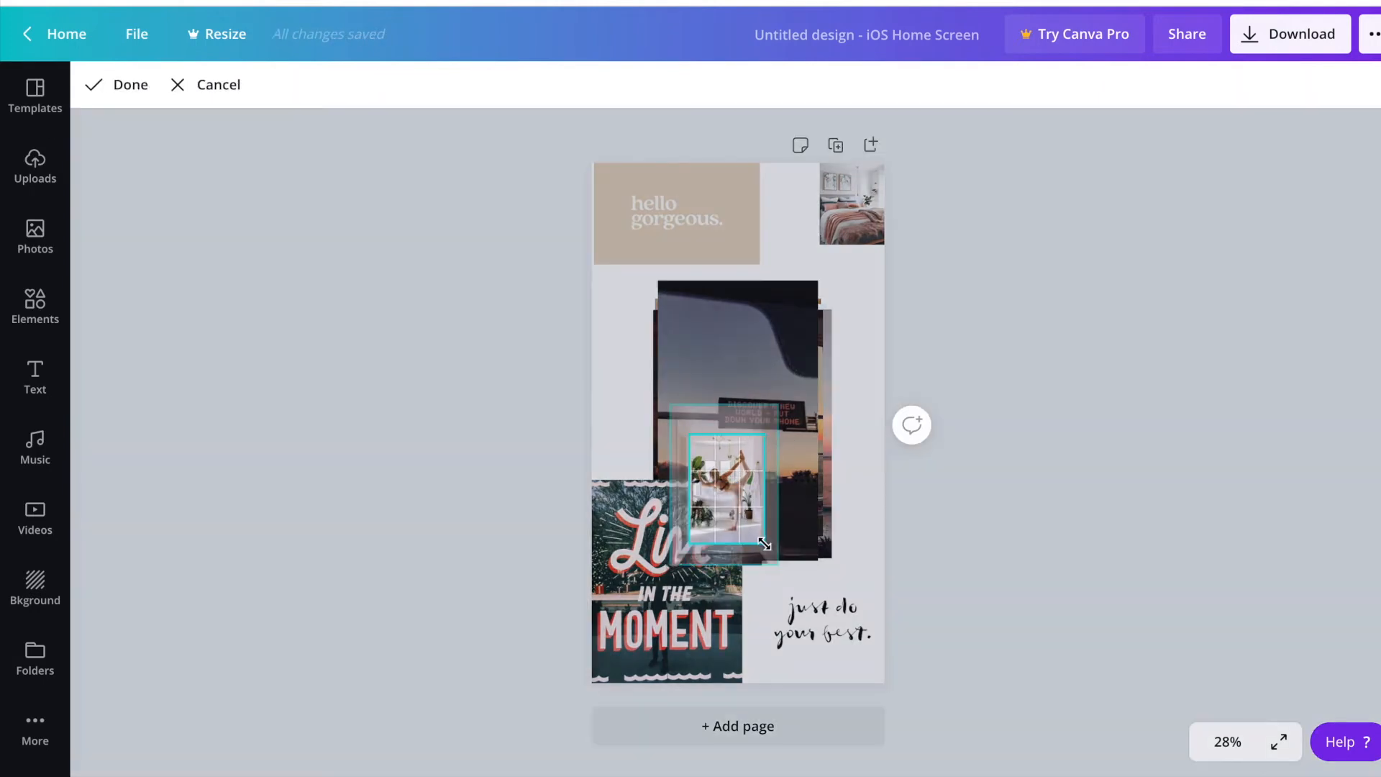
{"action": "left_click_drag", "start_coordinate": [729, 489], "coordinate": [784, 216]}
Shrink the sunset road photo and place it beneath the bedroom photo along the page's right edge
{"action": "left_click", "coordinate": [762, 366]}
{"action": "left_click_drag", "start_coordinate": [658, 281], "coordinate": [703, 410]}
{"action": "left_click", "coordinate": [302, 85]}
{"action": "left_click", "coordinate": [119, 85]}
{"action": "left_click_drag", "start_coordinate": [761, 481], "coordinate": [828, 312]}
Shrink the shower window and camera photos, placing them beneath "hello gorgeous." and above "just do your best." respectively
{"action": "left_click", "coordinate": [741, 424]}
{"action": "left_click_drag", "start_coordinate": [822, 536], "coordinate": [760, 453]}
{"action": "left_click_drag", "start_coordinate": [708, 381], "coordinate": [744, 430]}
{"action": "left_click_drag", "start_coordinate": [782, 460], "coordinate": [846, 530]}
Delete an unneeded photo from the central stack and select the beach bicycle photo
{"action": "left_click", "coordinate": [774, 443]}
{"action": "left_click_drag", "start_coordinate": [832, 309], "coordinate": [793, 371]}
{"action": "key", "text": "Delete"}
{"action": "left_click", "coordinate": [740, 417]}
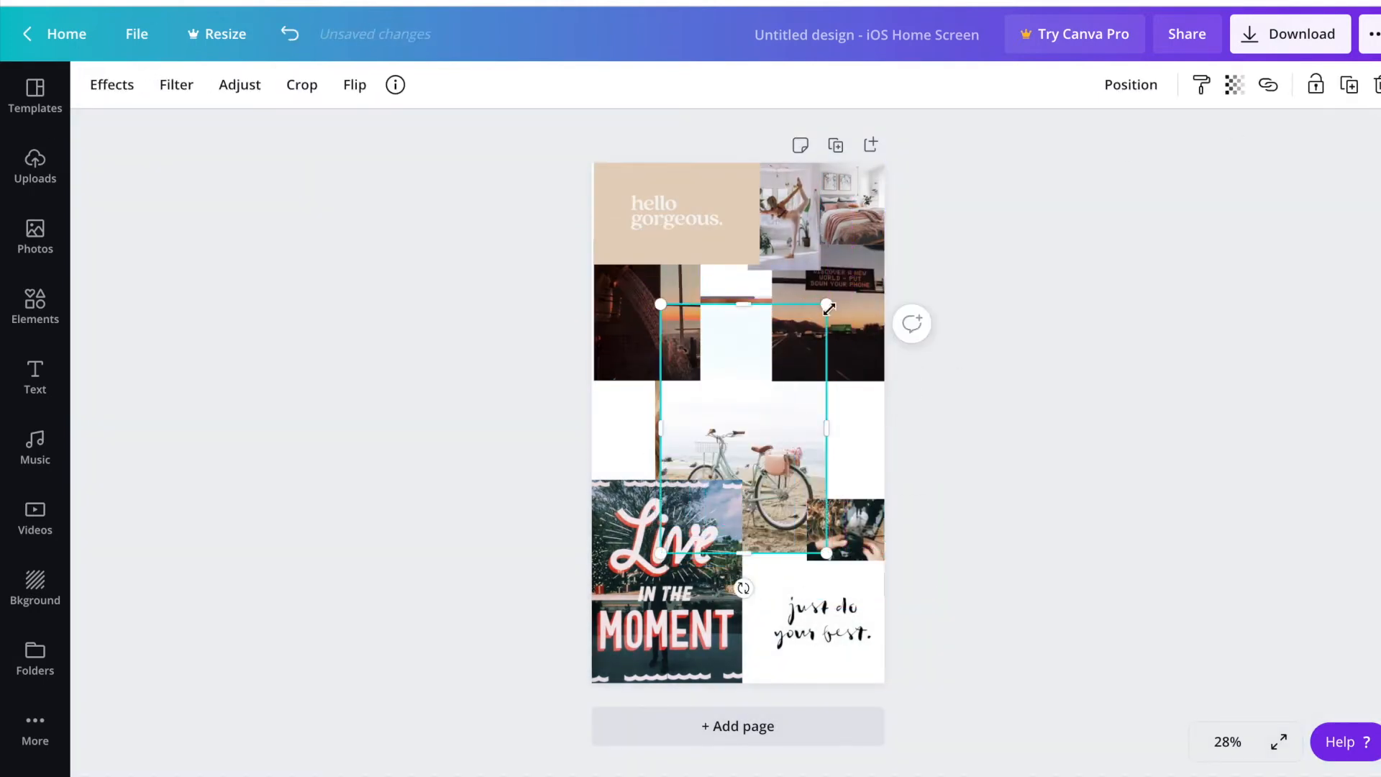
Shrink the "Live in the moment" graphic and the beach bicycle photo, fitting the bicycle between the two quotes along the page's bottom edge
{"action": "left_click_drag", "start_coordinate": [827, 306], "coordinate": [743, 429]}
{"action": "left_click_drag", "start_coordinate": [659, 430], "coordinate": [661, 459]}
{"action": "left_click", "coordinate": [119, 85]}
{"action": "left_click", "coordinate": [669, 583]}
{"action": "left_click_drag", "start_coordinate": [742, 480], "coordinate": [727, 633]}
Shrink the outfit photo and place it directly above the "Live in the moment" graphic along the page's left edge
{"action": "left_click", "coordinate": [777, 460]}
{"action": "left_click_drag", "start_coordinate": [656, 294], "coordinate": [728, 400]}
{"action": "left_click_drag", "start_coordinate": [777, 467], "coordinate": [629, 492]}
Set the page background to the beige taken from the "hello gorgeous." graphic's photo colors
{"action": "left_click", "coordinate": [747, 460]}
{"action": "left_click", "coordinate": [94, 85]}
{"action": "left_click", "coordinate": [385, 325]}
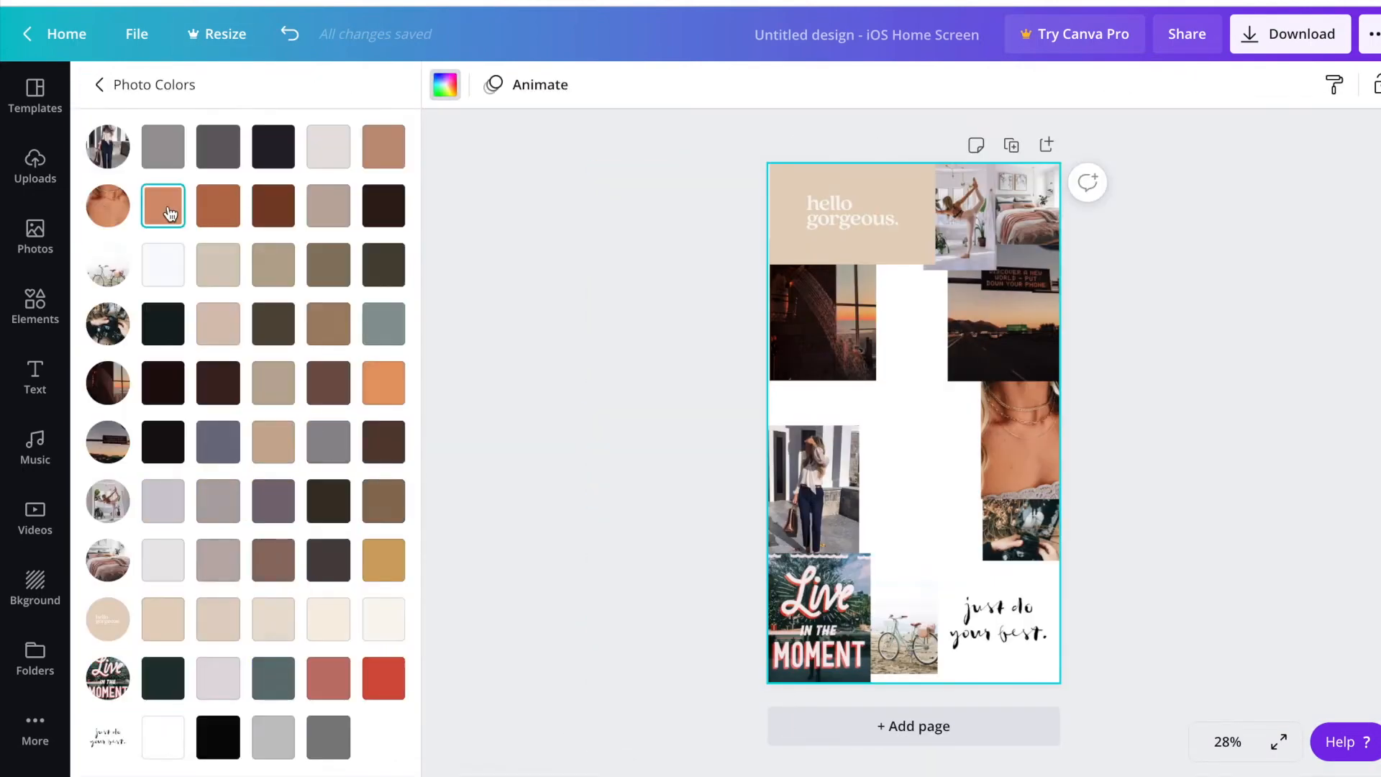
{"action": "left_click", "coordinate": [167, 209]}
{"action": "left_click", "coordinate": [224, 326]}
{"action": "left_click", "coordinate": [164, 623]}
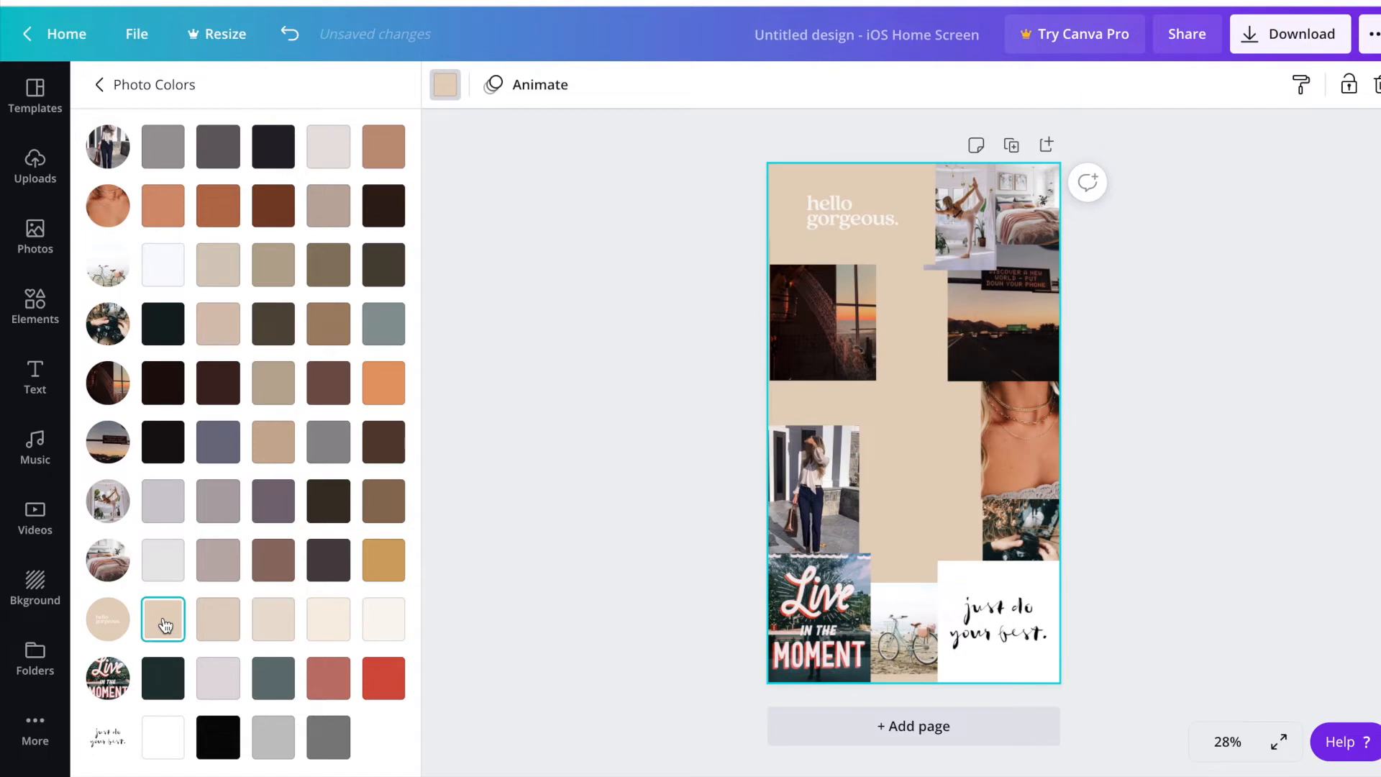
{"action": "left_click", "coordinate": [268, 633]}
{"action": "left_click", "coordinate": [218, 625]}
{"action": "left_click", "coordinate": [170, 624]}
Crop the "hello gorgeous." graphic closer to its lettering and move it to the middle of the page
{"action": "left_click", "coordinate": [146, 84]}
{"action": "double_click", "coordinate": [852, 215]}
{"action": "left_click_drag", "start_coordinate": [761, 264], "coordinate": [727, 248]}
{"action": "key", "text": "Return"}
{"action": "left_click_drag", "start_coordinate": [696, 224], "coordinate": [760, 434]}
Move the outfit photo up, the necklace photo beneath "hello gorgeous." and the camera photo up beneath the sunset road photo
{"action": "left_click", "coordinate": [758, 317]}
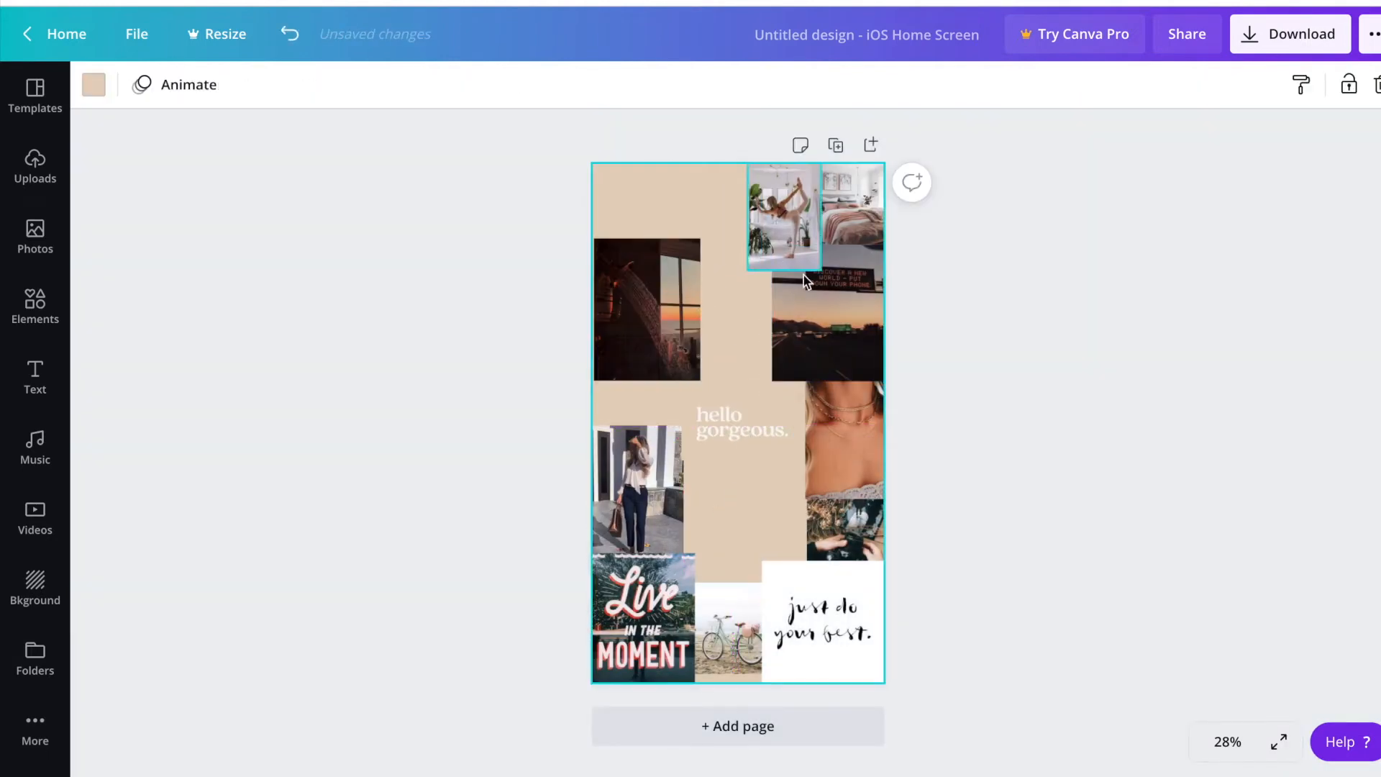
{"action": "left_click_drag", "start_coordinate": [637, 489], "coordinate": [637, 451]}
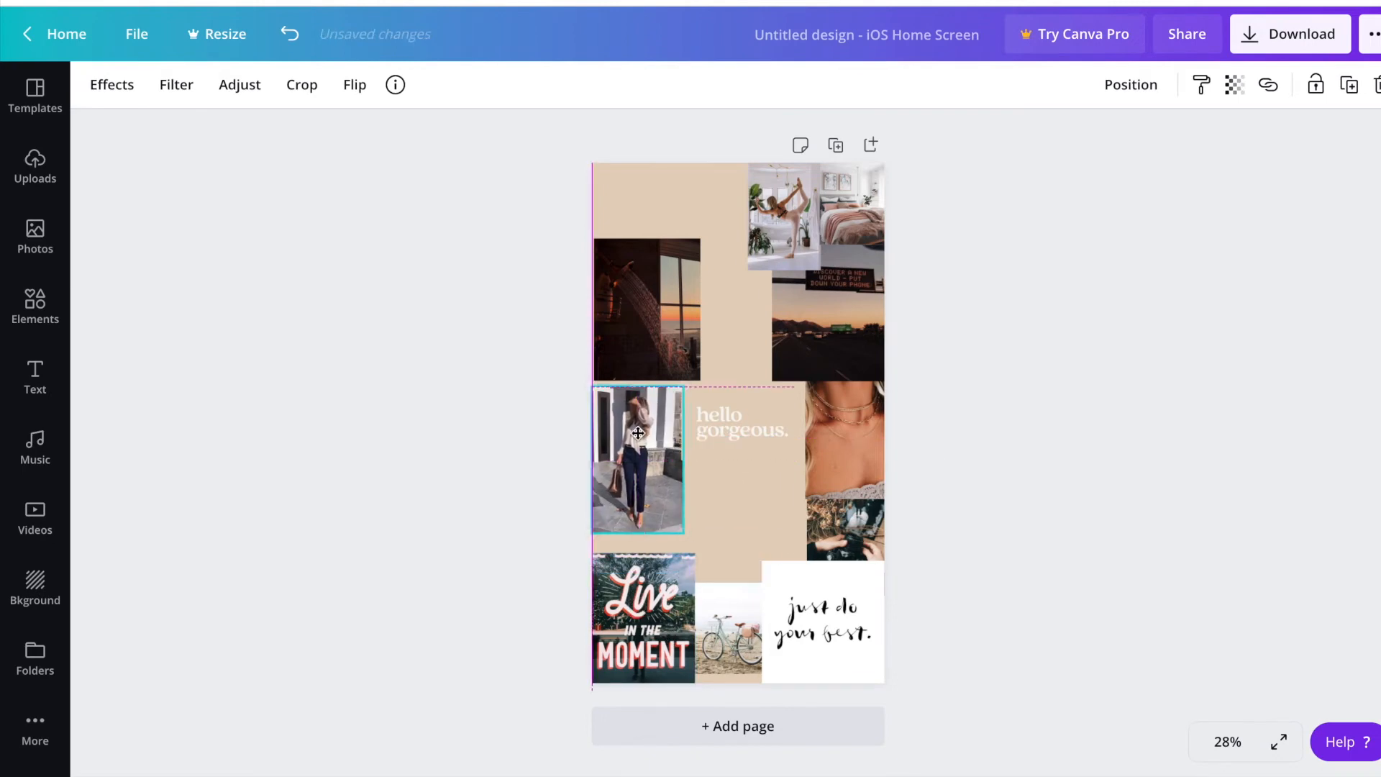
{"action": "left_click_drag", "start_coordinate": [836, 436], "coordinate": [728, 515]}
{"action": "left_click_drag", "start_coordinate": [839, 543], "coordinate": [839, 438]}
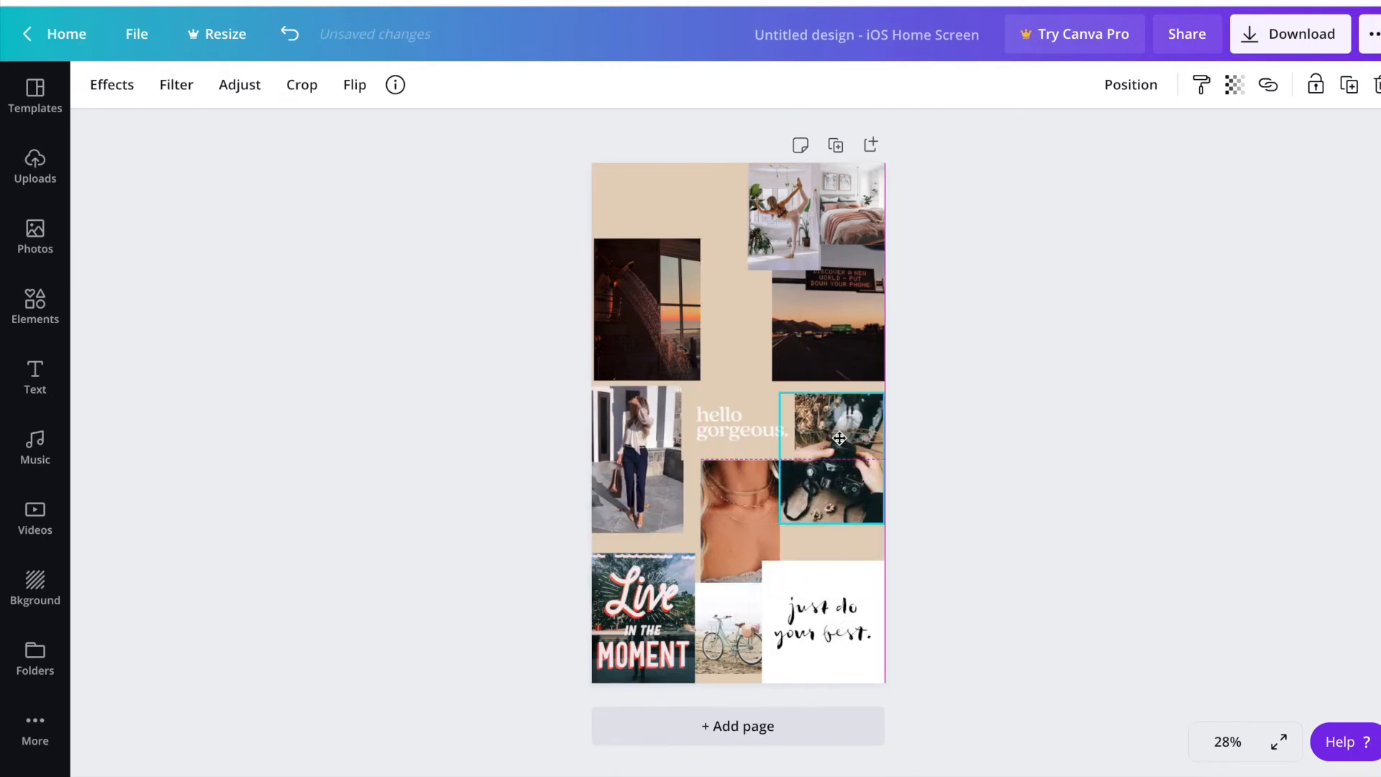
{"action": "left_click", "coordinate": [1101, 96]}
{"action": "left_click", "coordinate": [1072, 134]}
{"action": "left_click", "coordinate": [831, 543]}
{"action": "left_click", "coordinate": [822, 619]}
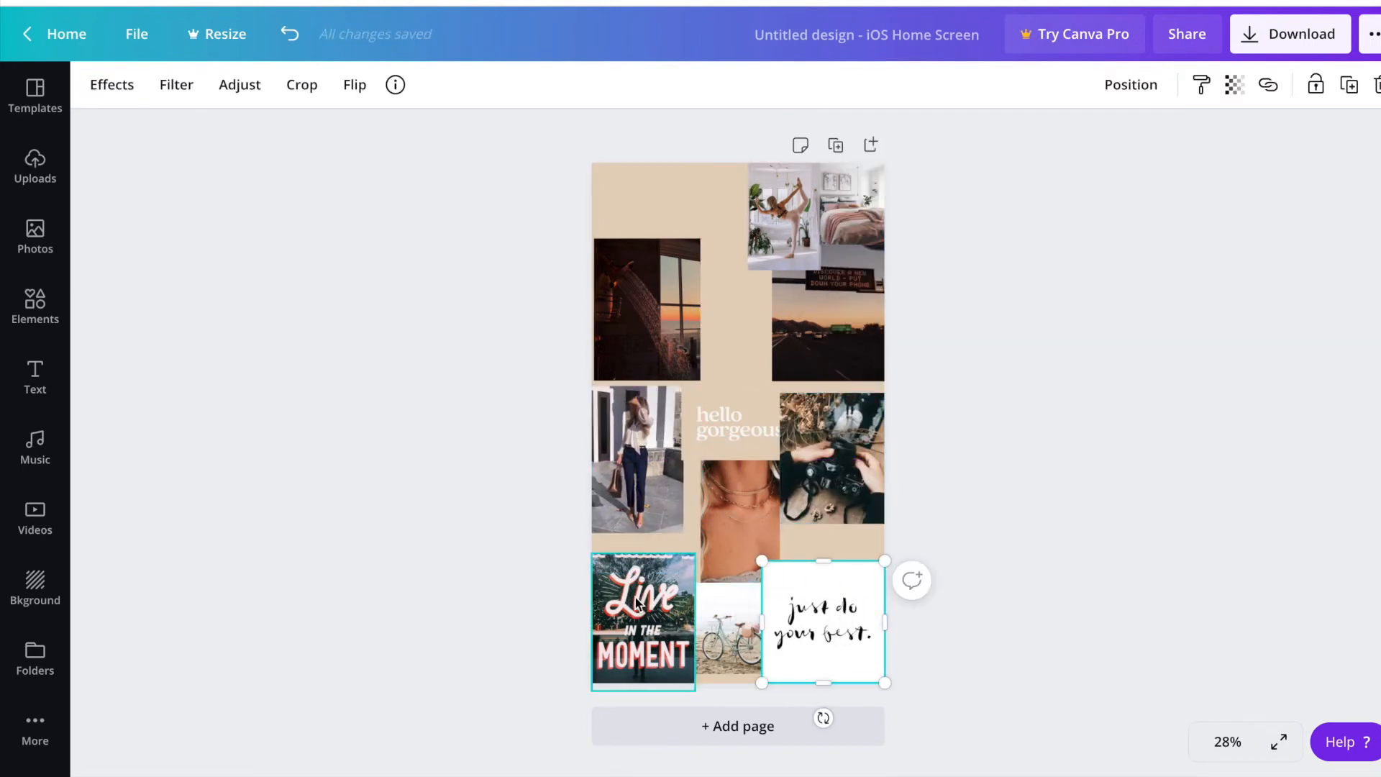
Rearrange the bedroom, sunset road, "just do your best.", window, yoga and bicycle images into new spots on the page
{"action": "left_click_drag", "start_coordinate": [852, 205], "coordinate": [643, 618]}
{"action": "left_click_drag", "start_coordinate": [827, 331], "coordinate": [789, 627]}
{"action": "left_click_drag", "start_coordinate": [821, 617], "coordinate": [651, 219]}
{"action": "left_click_drag", "start_coordinate": [680, 330], "coordinate": [864, 342]}
{"action": "left_click_drag", "start_coordinate": [784, 216], "coordinate": [629, 338]}
{"action": "left_click_drag", "start_coordinate": [728, 603], "coordinate": [752, 184]}
Fine-tune the placement of the images in the lower half of the collage and adjust their stacking order
{"action": "left_click_drag", "start_coordinate": [817, 615], "coordinate": [827, 615]}
{"action": "left_click_drag", "start_coordinate": [739, 503], "coordinate": [729, 502]}
{"action": "left_click_drag", "start_coordinate": [692, 582], "coordinate": [690, 585]}
{"action": "left_click_drag", "start_coordinate": [771, 585], "coordinate": [785, 607]}
{"action": "left_click", "coordinate": [1131, 84]}
{"action": "left_click", "coordinate": [904, 143]}
Gather the images into an overlapping collage around the camera and necklace photos, leaving the top of the page empty and including the planner photo
{"action": "left_click", "coordinate": [842, 338]}
{"action": "left_click_drag", "start_coordinate": [778, 322], "coordinate": [795, 323]}
{"action": "left_click", "coordinate": [807, 453]}
{"action": "left_click_drag", "start_coordinate": [779, 457], "coordinate": [738, 326]}
{"action": "left_click", "coordinate": [771, 286]}
{"action": "left_click_drag", "start_coordinate": [628, 323], "coordinate": [829, 444]}
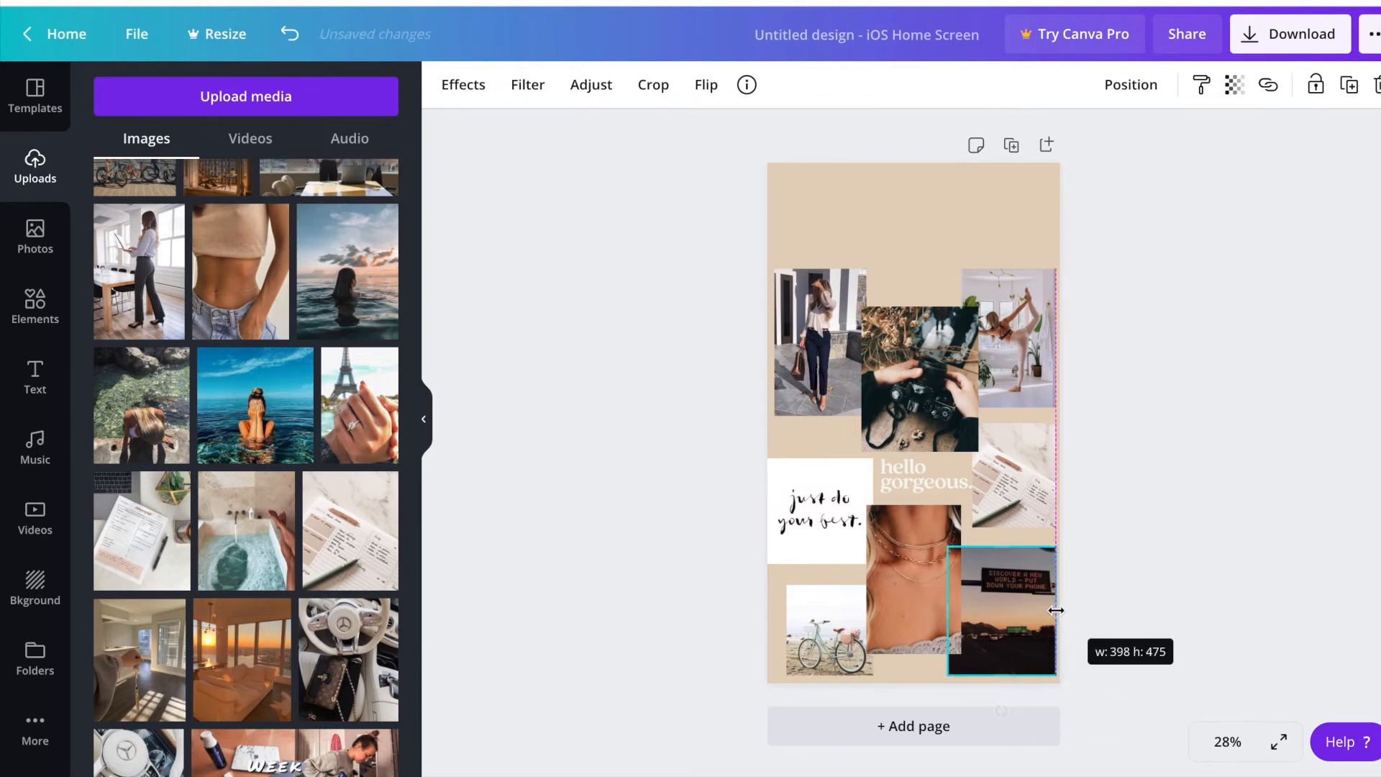
Trim the sunset road photo to 398 by 475 and the "just do your best." graphic to 364 by 390, aligned with the photos above
{"action": "left_click", "coordinate": [1094, 597]}
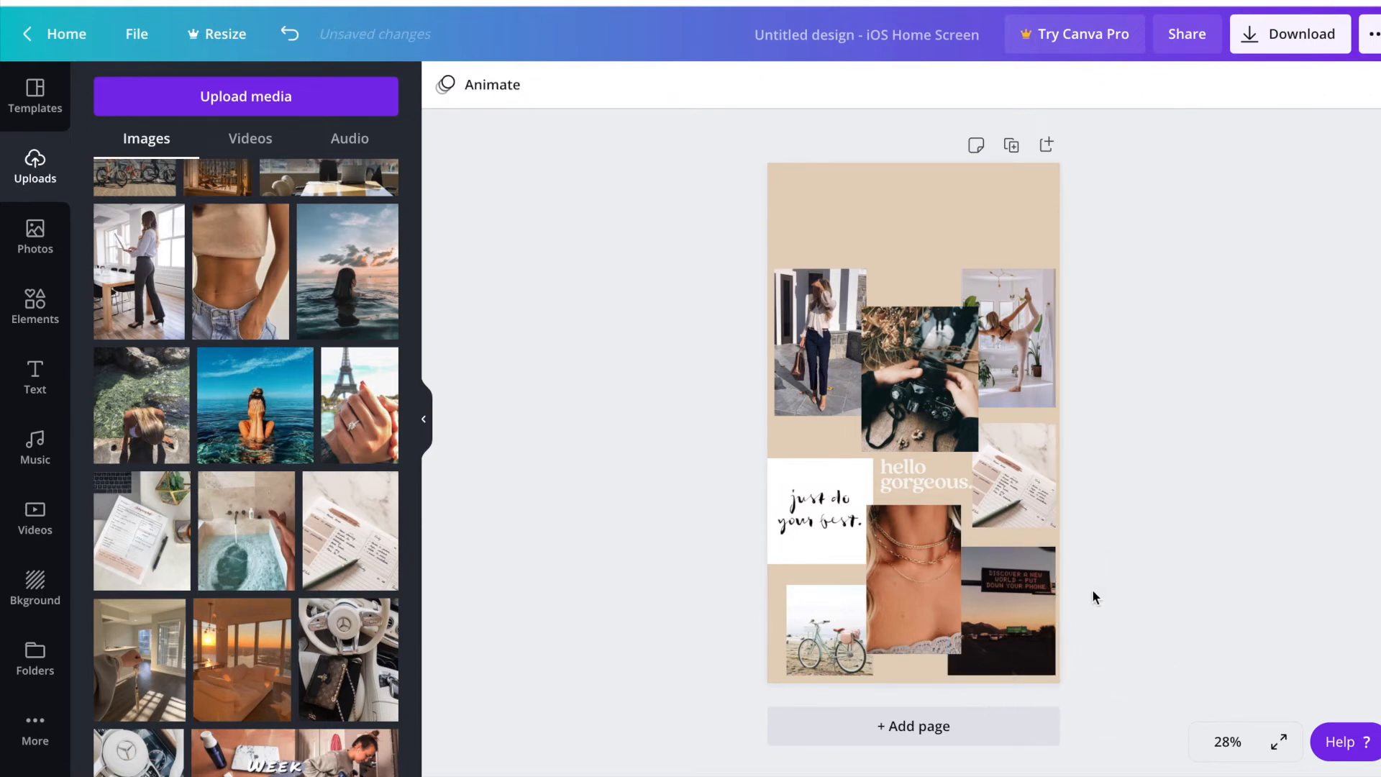
{"action": "left_click", "coordinate": [810, 520]}
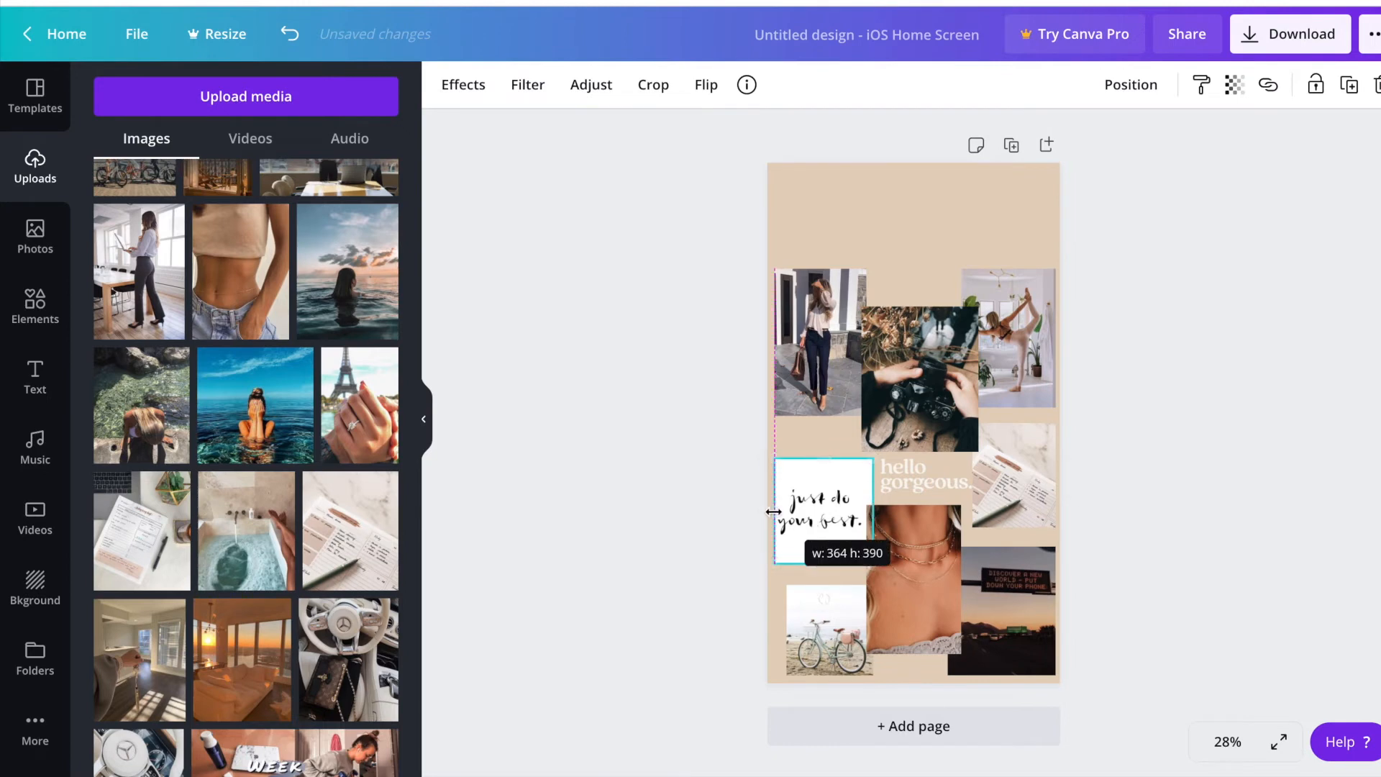
{"action": "left_click", "coordinate": [725, 533]}
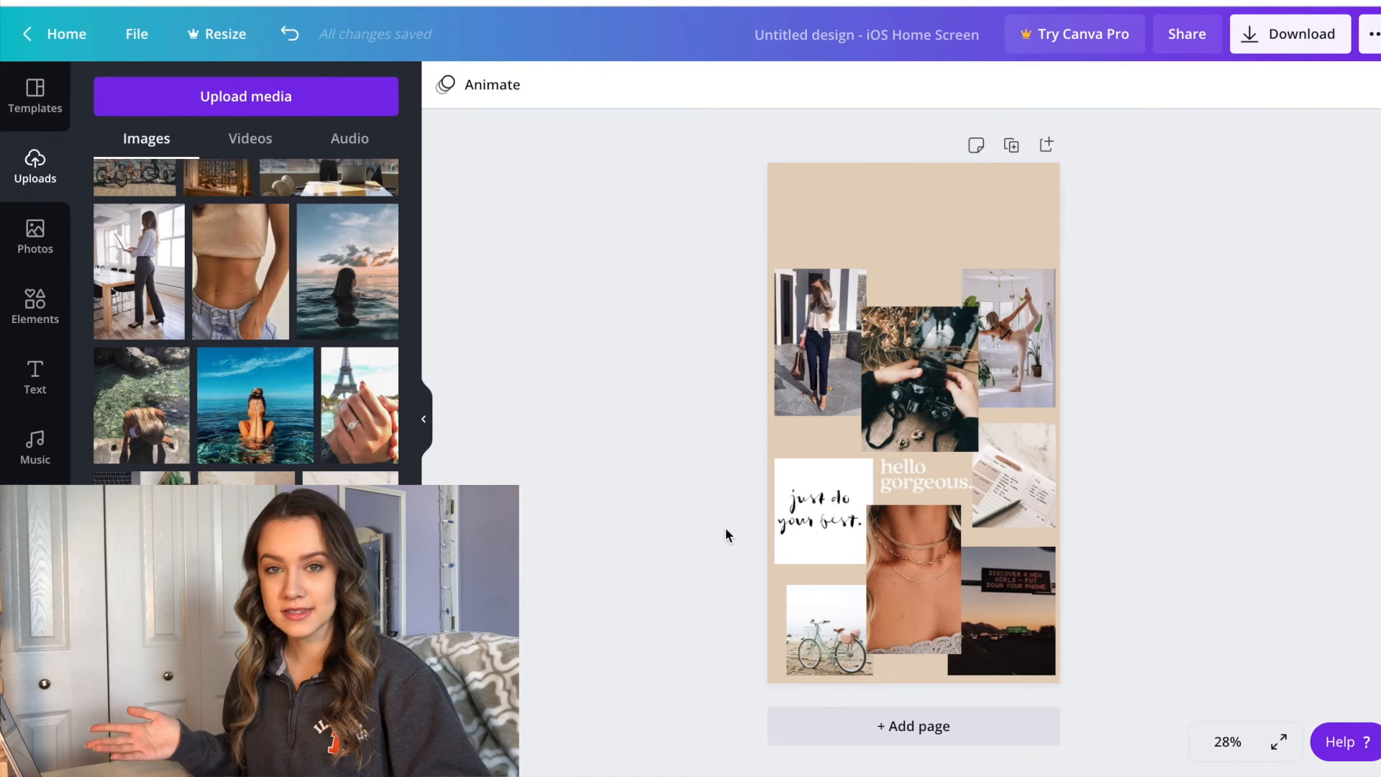
Rename the design "lock screen vision board"
{"action": "left_click", "coordinate": [894, 36]}
{"action": "key", "text": "BackSpace"}
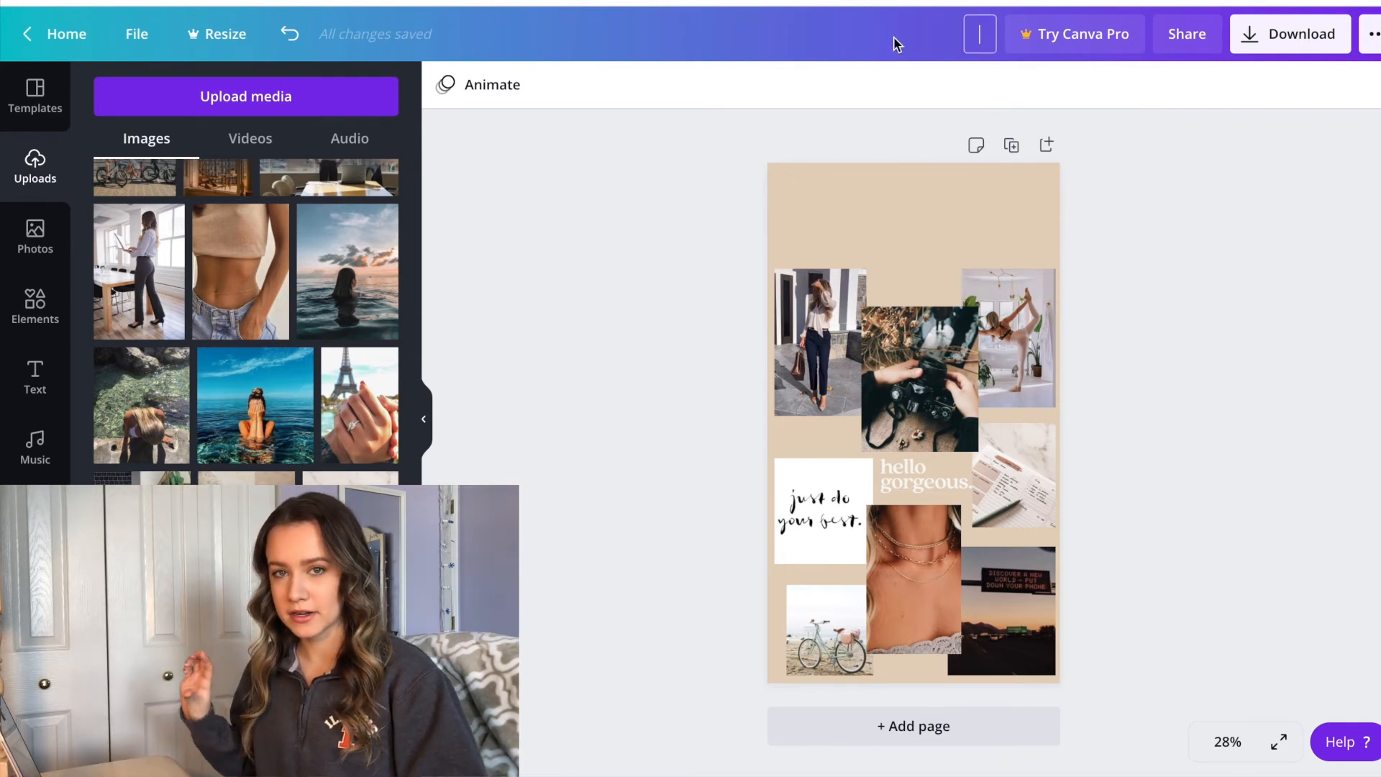
{"action": "type", "text": "lock s"}
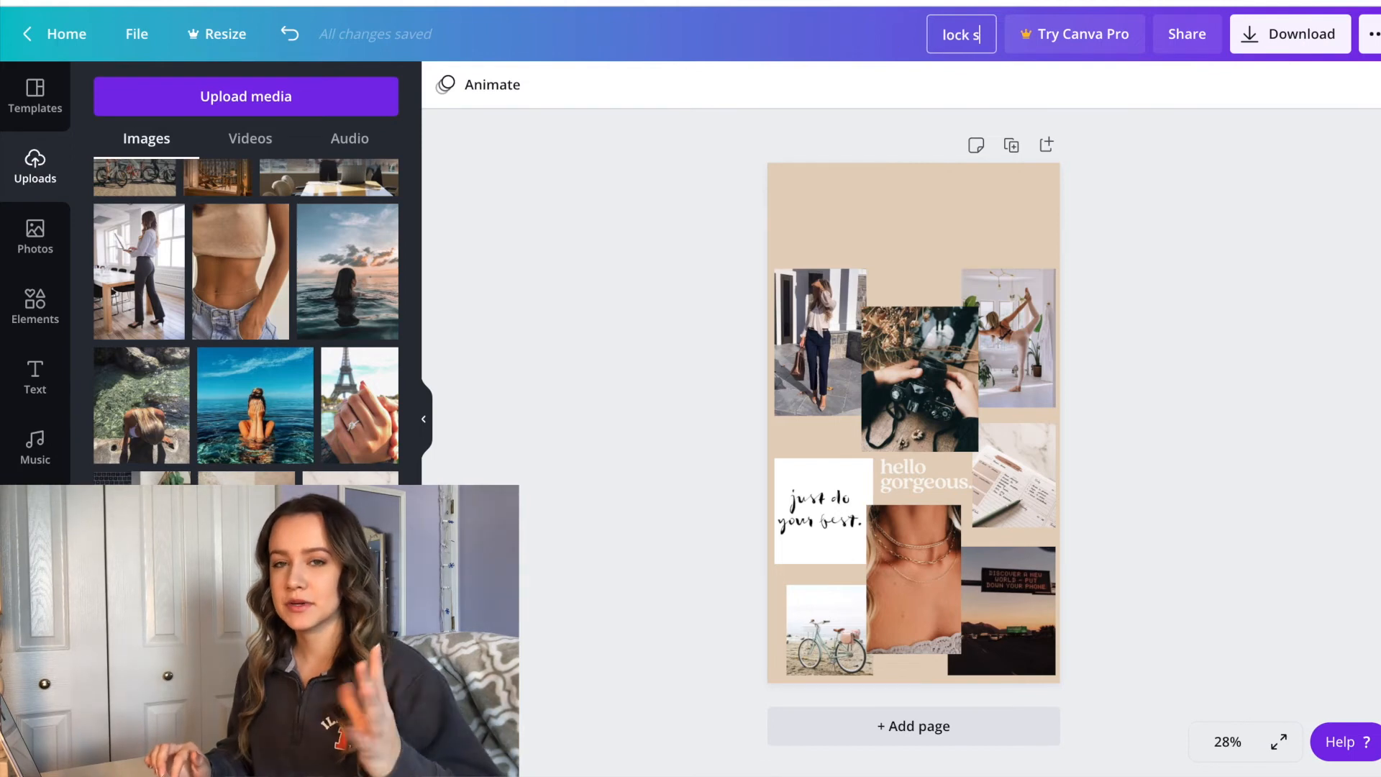
{"action": "type", "text": "creen"}
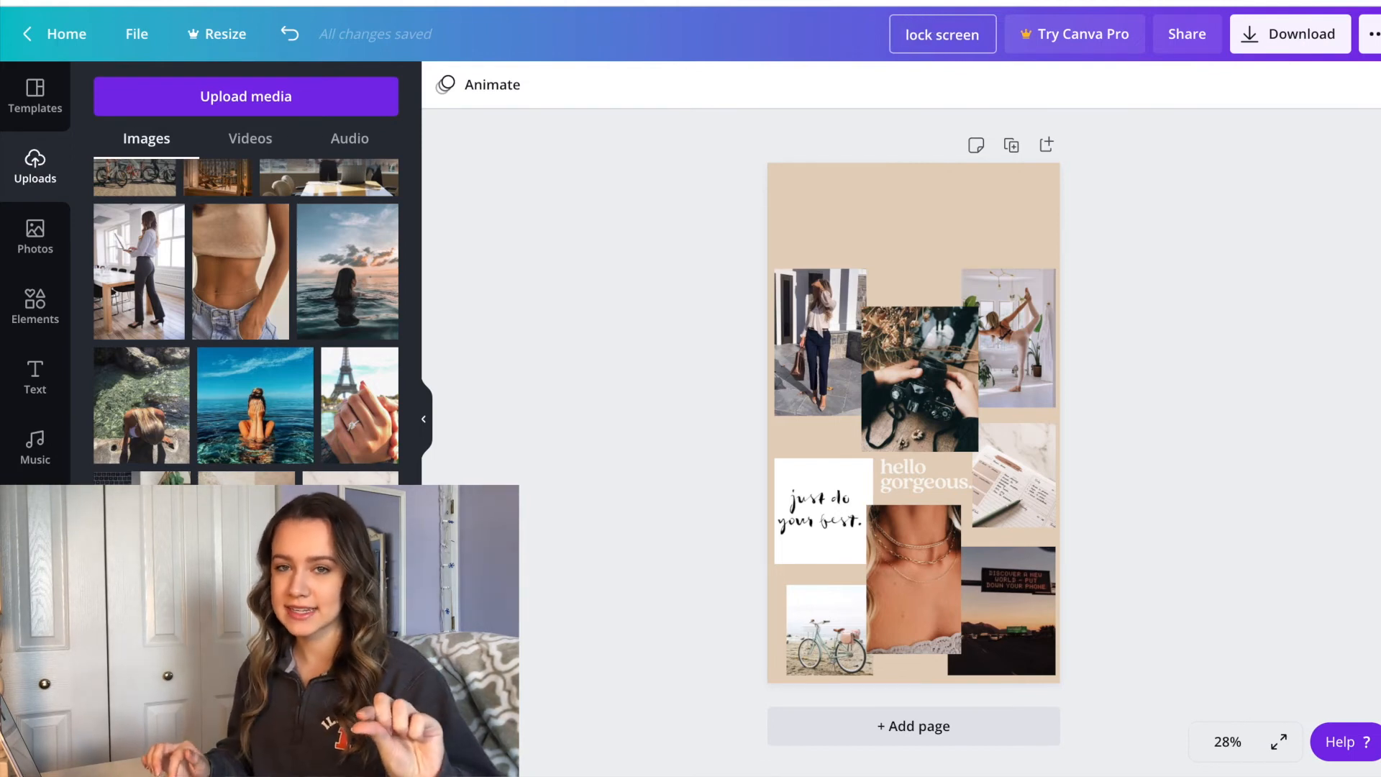
{"action": "type", "text": " vision"}
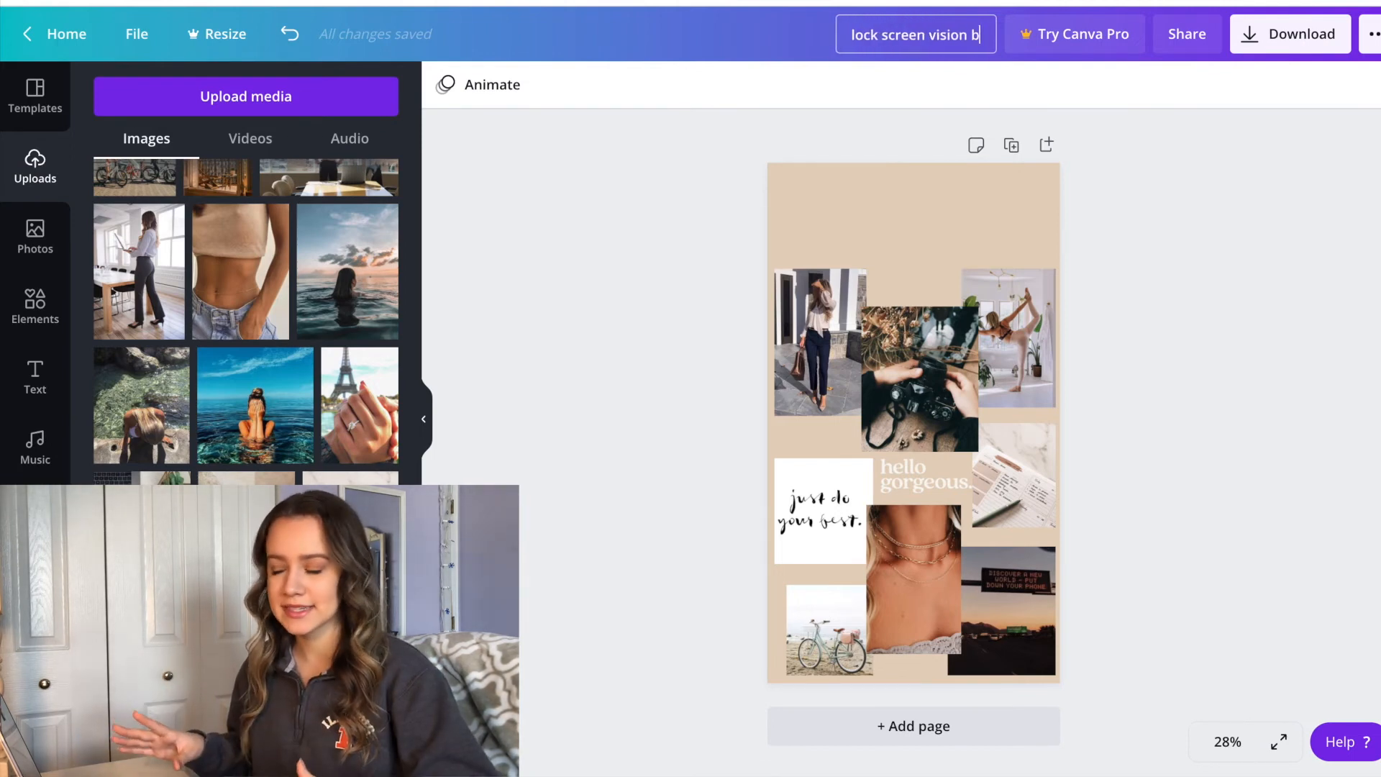
{"action": "type", "text": " board"}
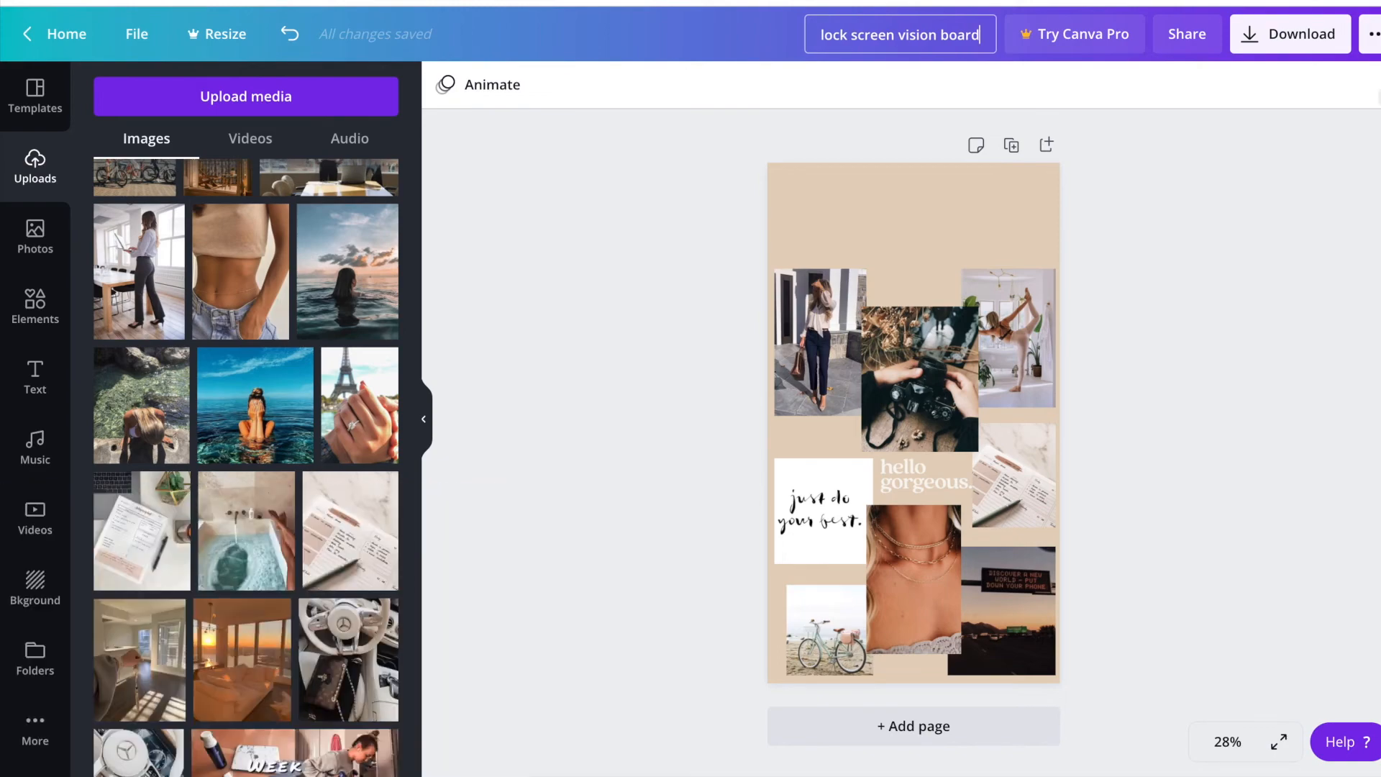